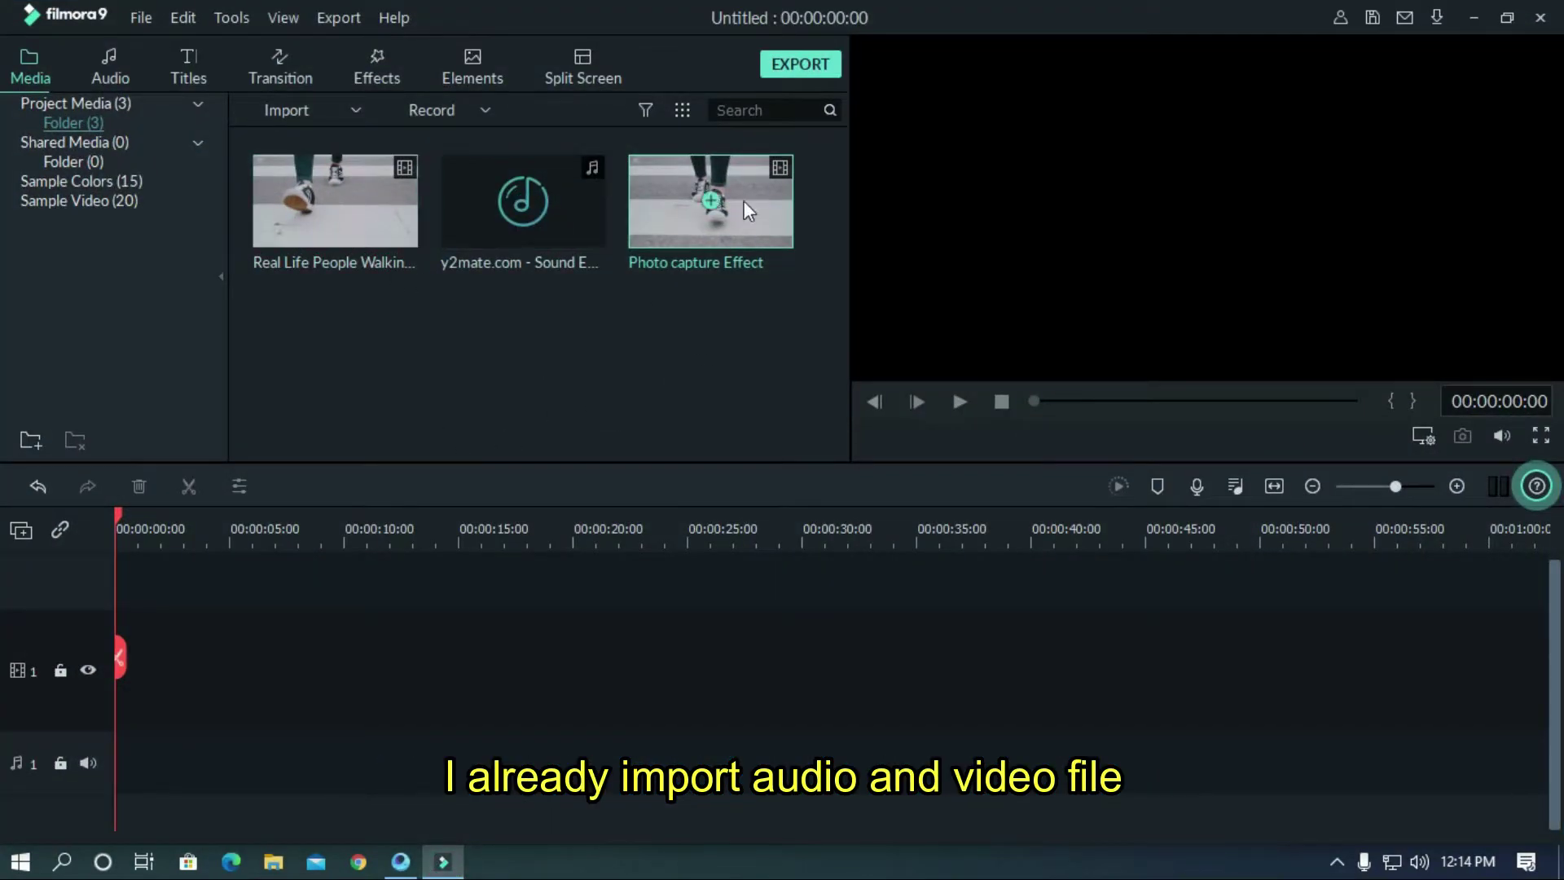
Place the Real Life People Walking video at the start of video track 1, keeping the project settings at 1920 x 1080 25fps.
left_click_drag(365, 228, 164, 689)
left_click_drag(43, 710, 43, 710)
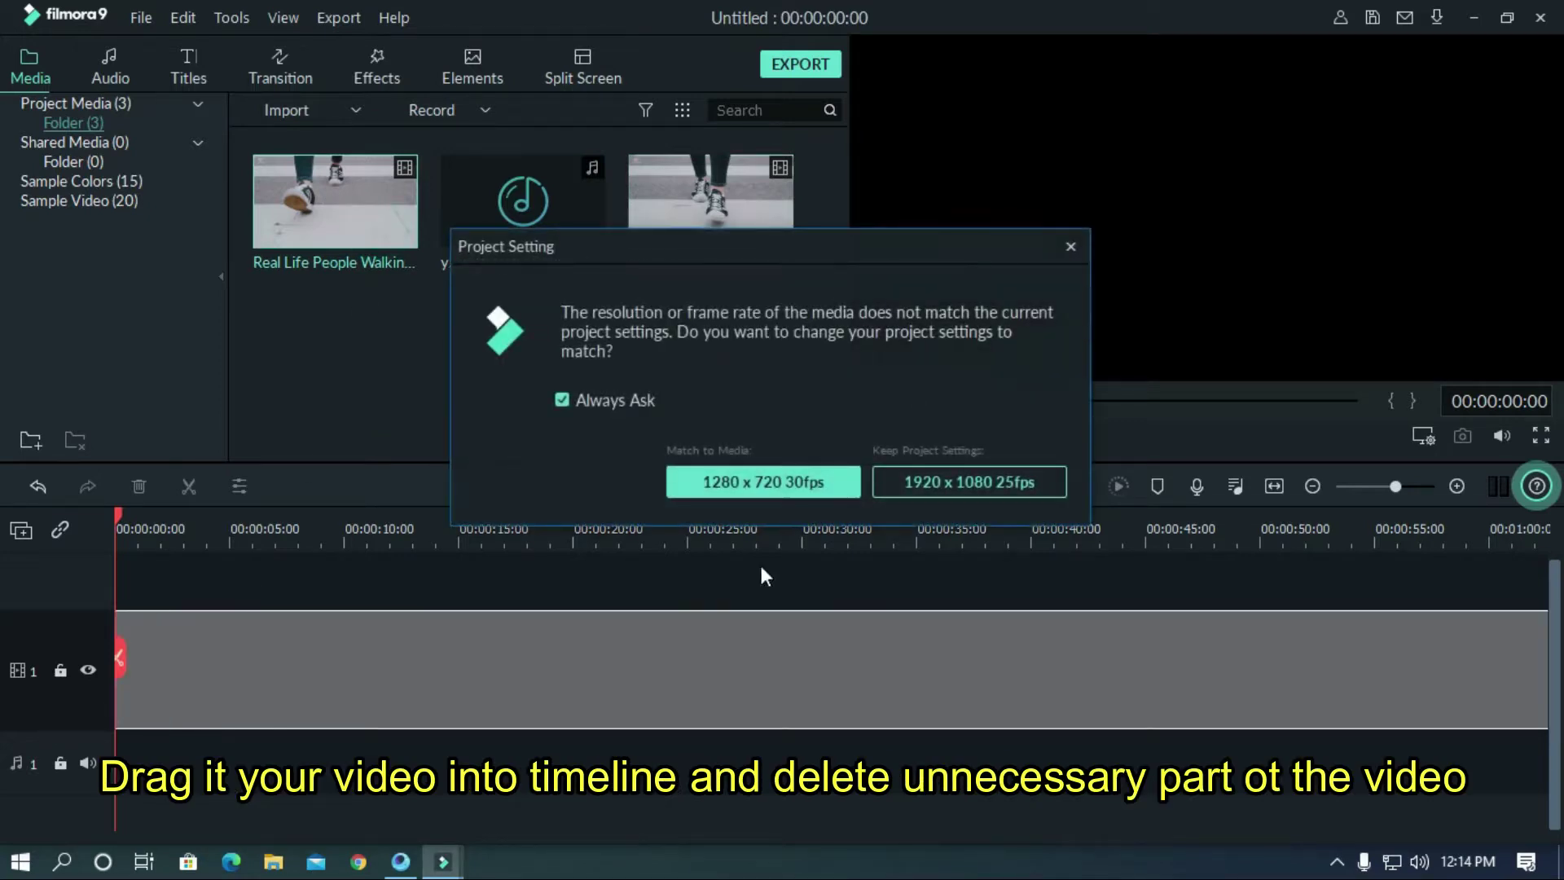
left_click(937, 485)
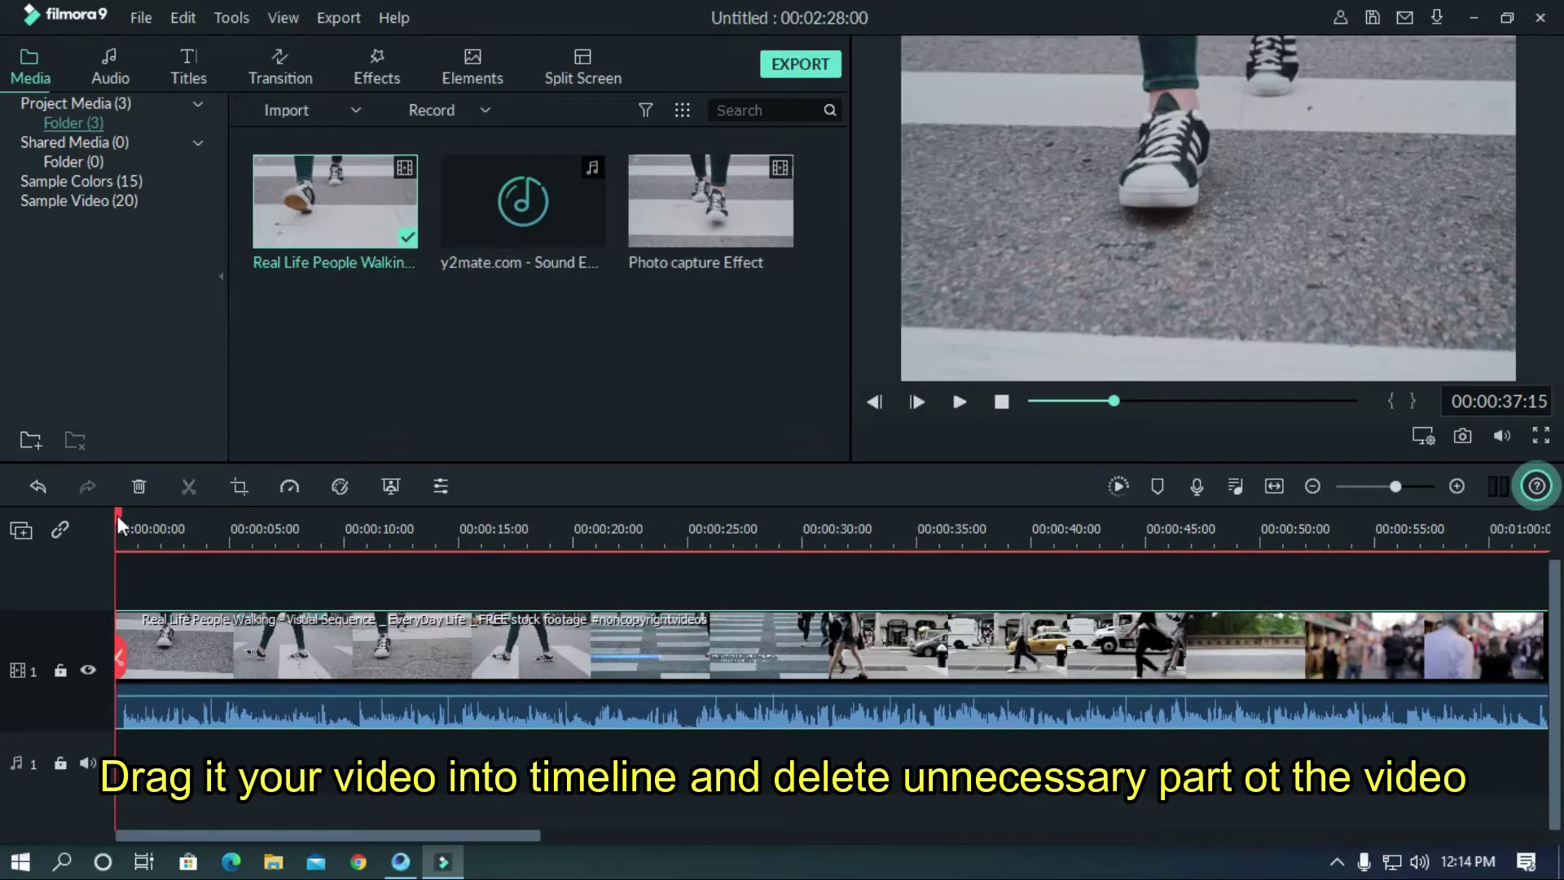
Split the walking video around the first unwanted section of footage and delete that section.
left_click_drag(118, 517, 712, 546)
key("ctrl+b")
left_click_drag(959, 541, 456, 541)
left_click_drag(355, 542, 407, 547)
key("ctrl+b")
key("Delete")
Split the remaining footage further along the track and delete another unwanted section.
left_click_drag(169, 541, 641, 603)
key("ctrl+b")
key("ctrl+b")
key("Delete")
key("ctrl+z")
key("ctrl+b")
key("Delete")
Split the footage at about 37 seconds and at 00:00:49:10, and delete the section between the cuts.
left_click_drag(378, 538, 456, 544)
key("ctrl+b")
left_click_drag(456, 544, 562, 555)
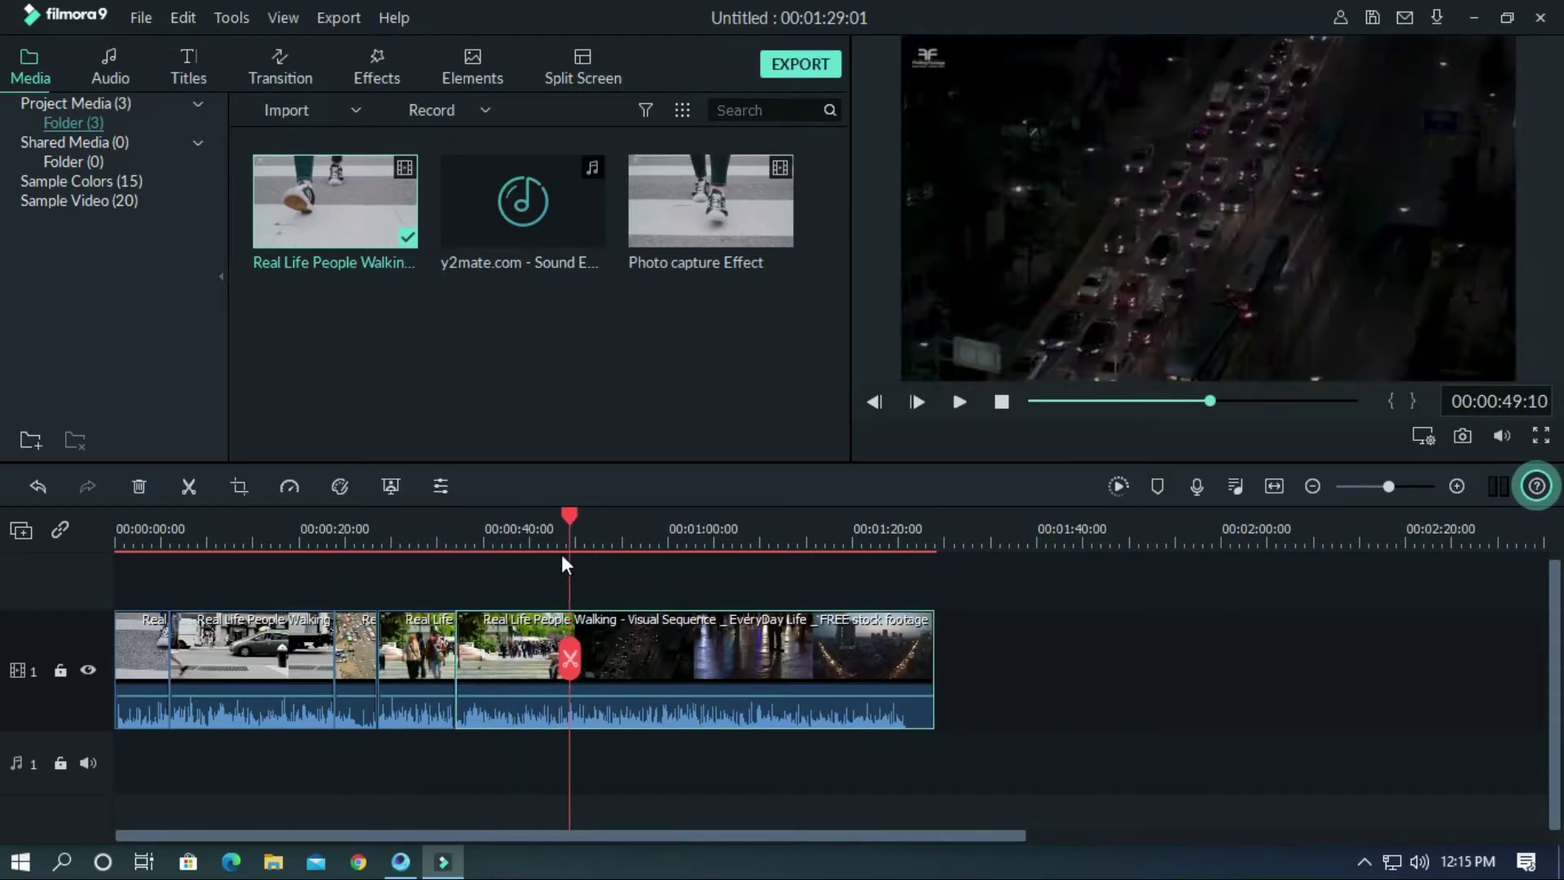
key("ctrl+b")
left_click(513, 644)
key("Delete")
Split the park pedestrians clip at 00:00:33:16 and delete its first part.
left_click_drag(366, 540, 419, 551)
key("ctrl+b")
left_click(398, 638)
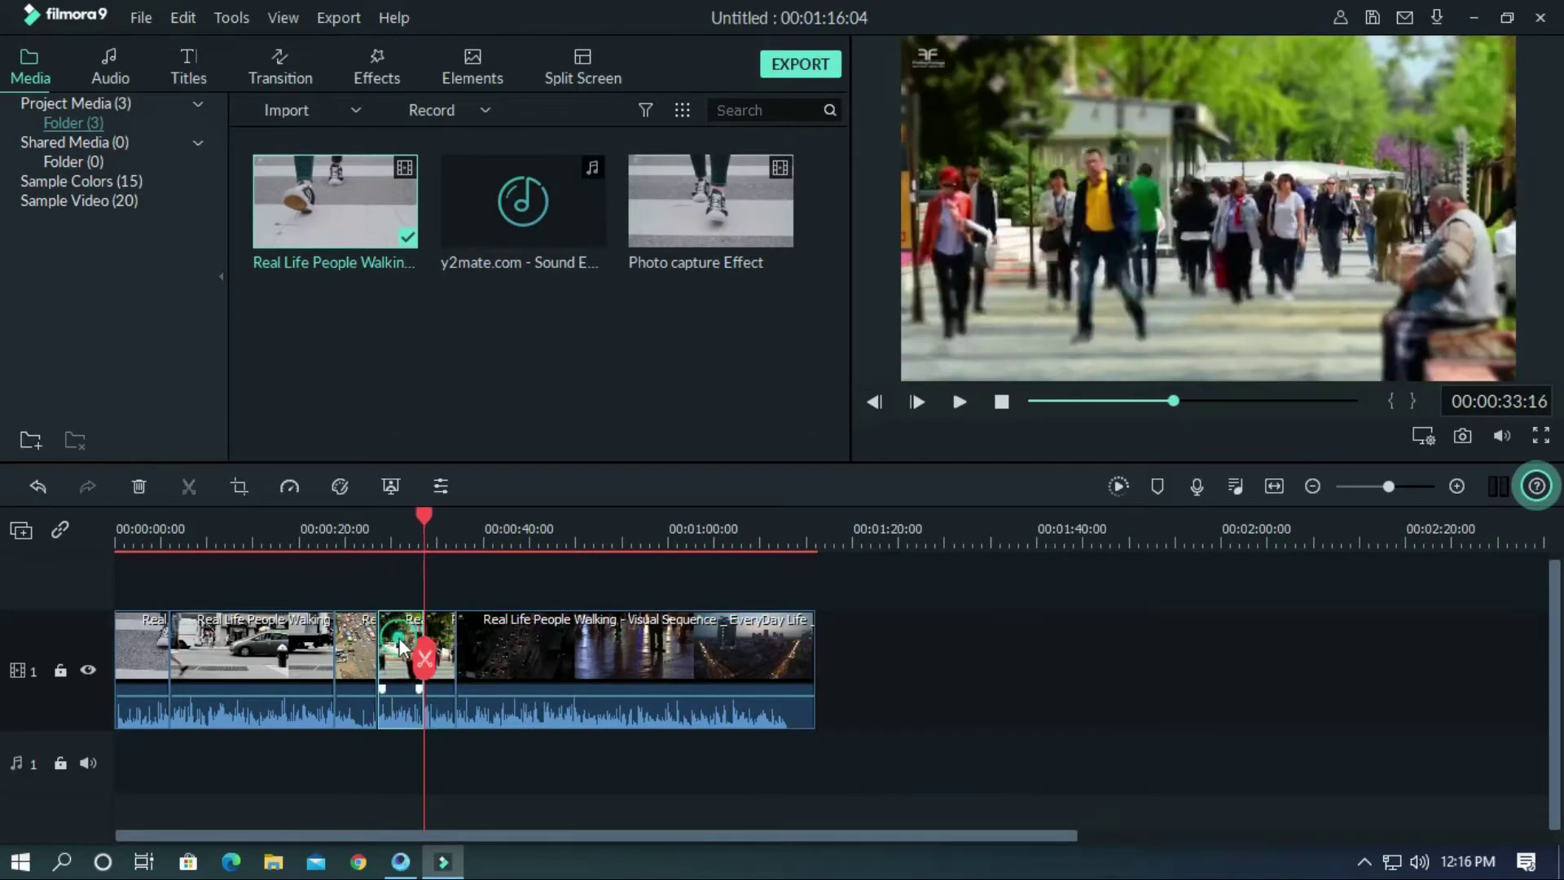
key("Delete")
Split the night footage at two points, delete the unwanted part, and fit the whole timeline in view.
left_click(461, 540)
left_click(461, 659)
left_click(593, 539)
left_click(594, 658)
key("Delete")
key("Delete")
left_click(1275, 487)
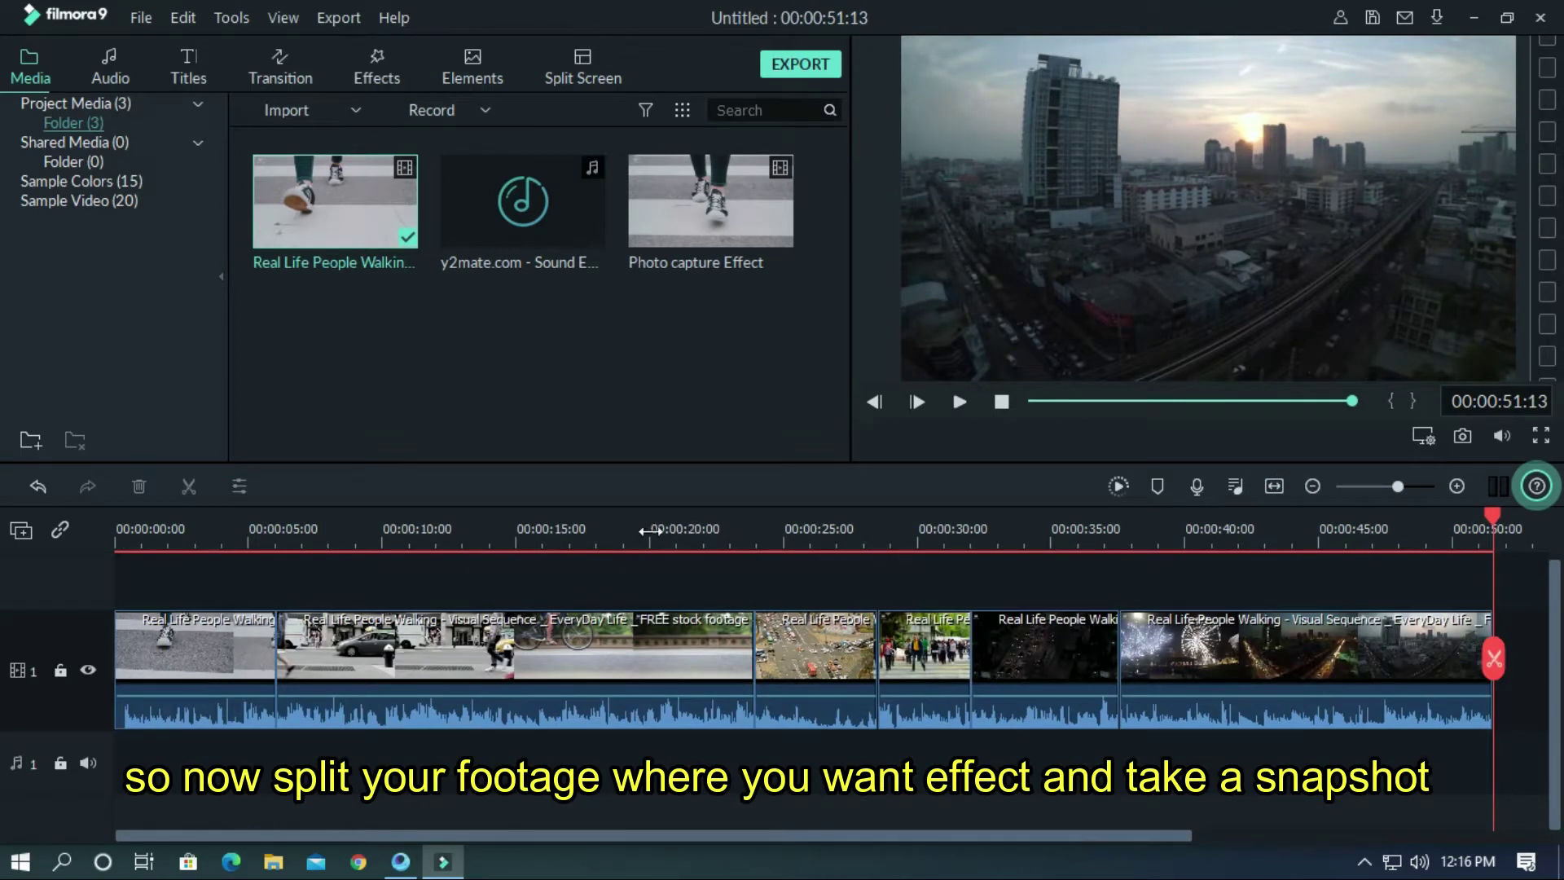
Split the first walking-shoes clip at 00:00:02:10 and take a snapshot of that frame.
left_click(181, 544)
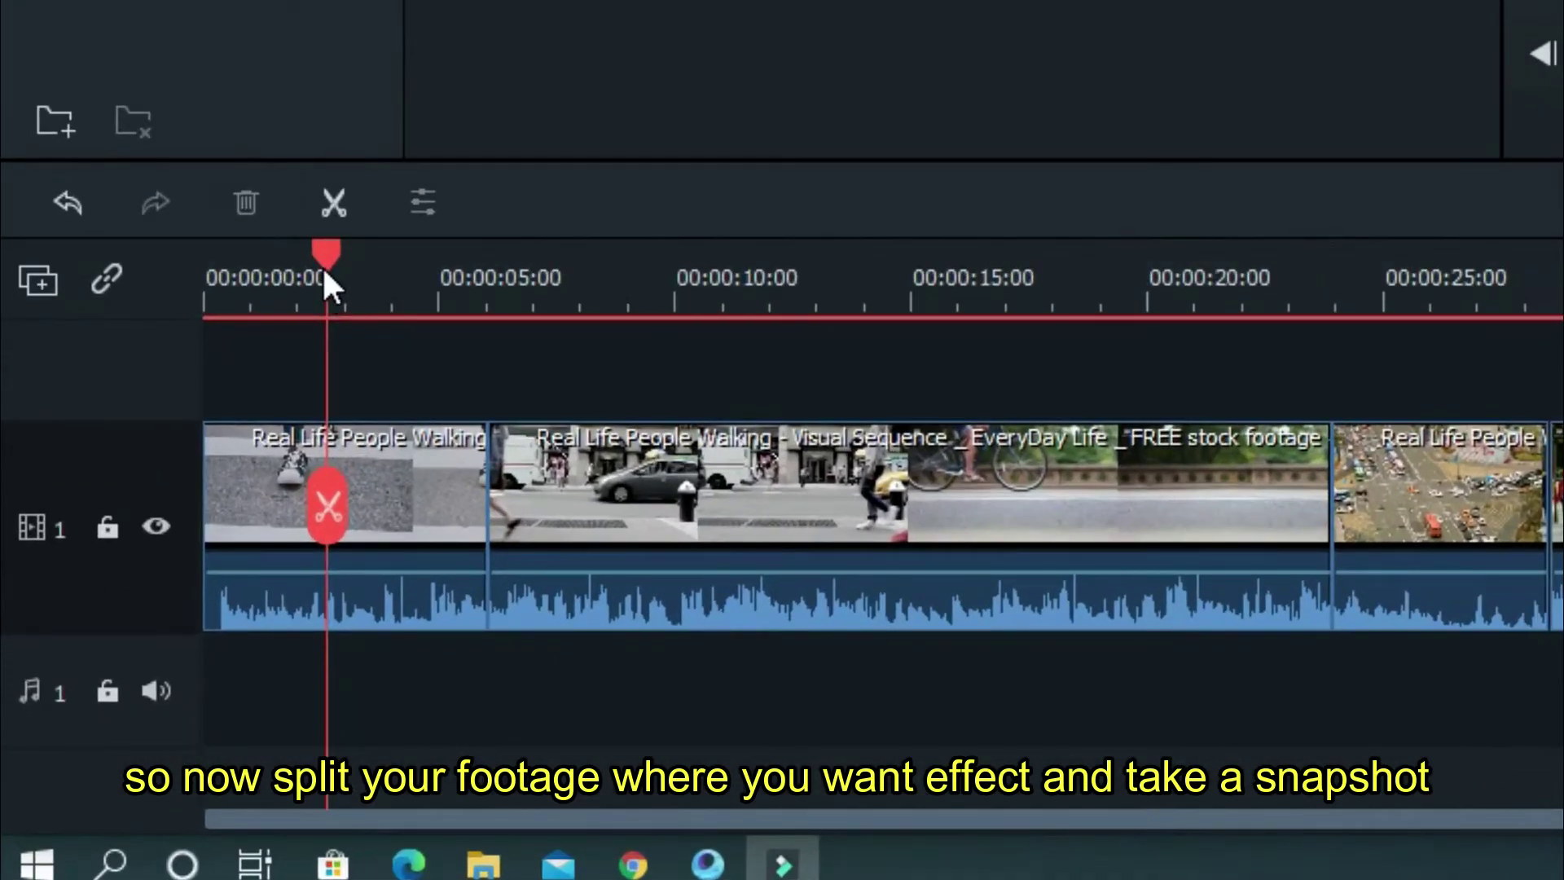
left_click(324, 521)
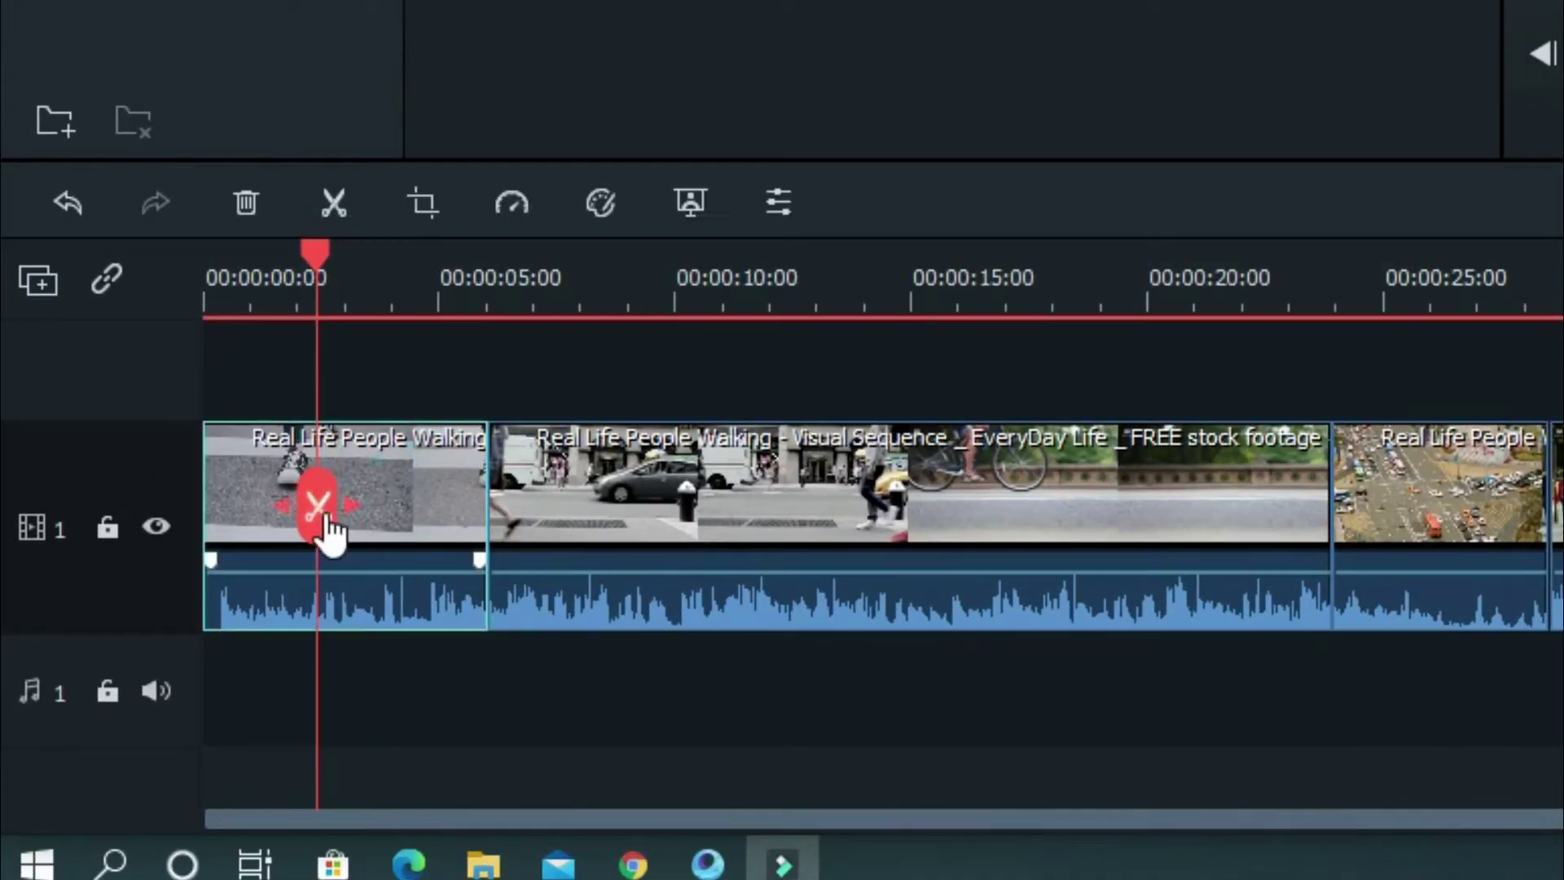
left_click(318, 506)
left_click(1359, 487)
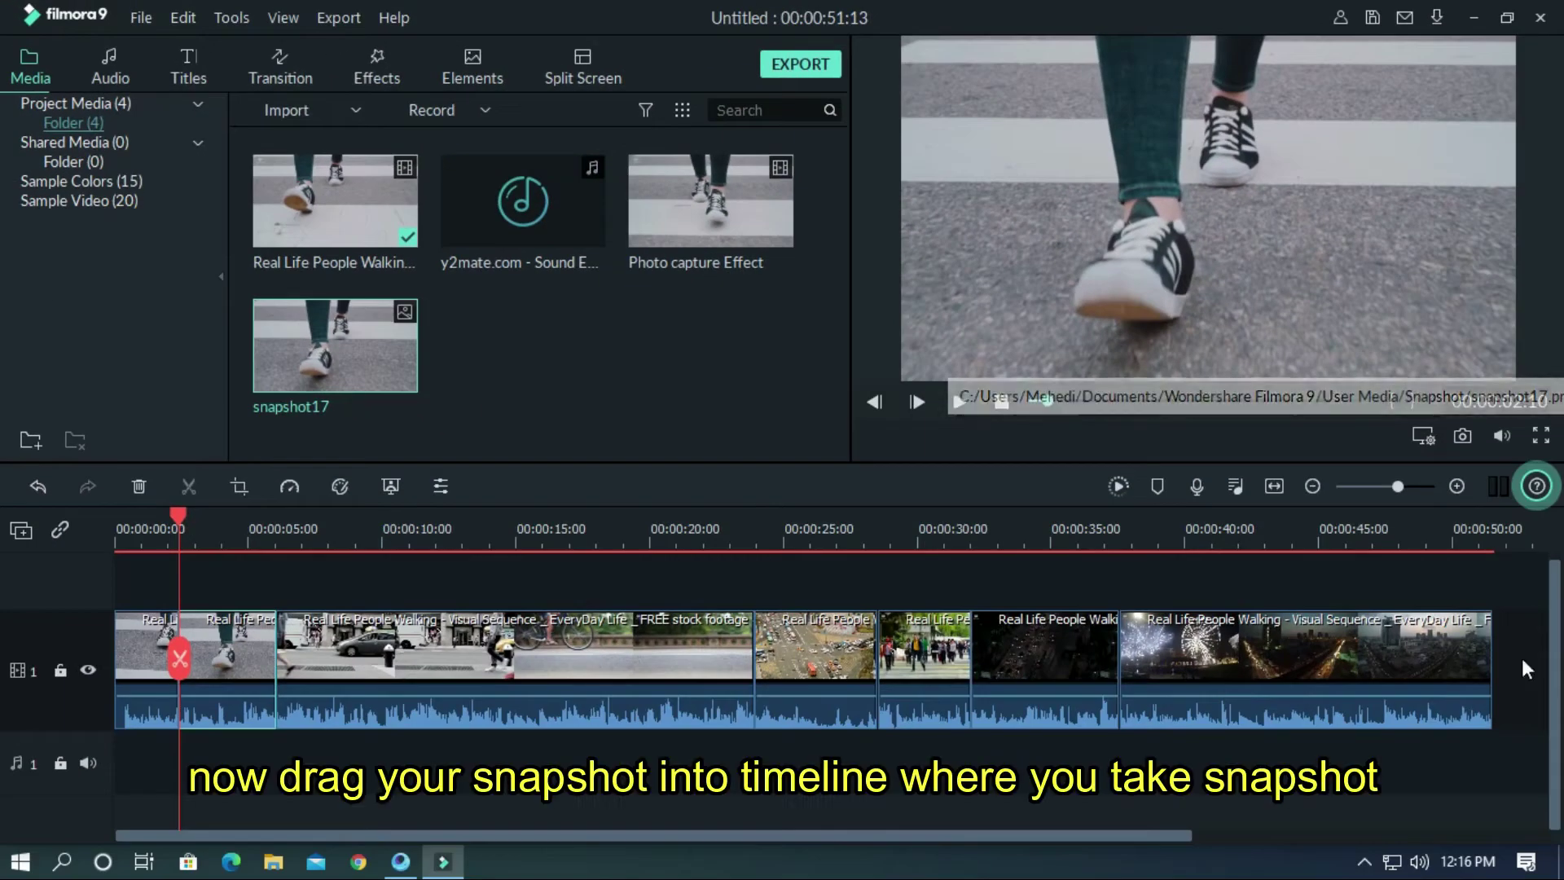
Insert the shoe snapshot at the split in the first clip and close the gap after it.
left_click_drag(1536, 603, 204, 672)
left_click_drag(501, 657, 659, 657)
left_click_drag(378, 353, 233, 665)
left_click(247, 667)
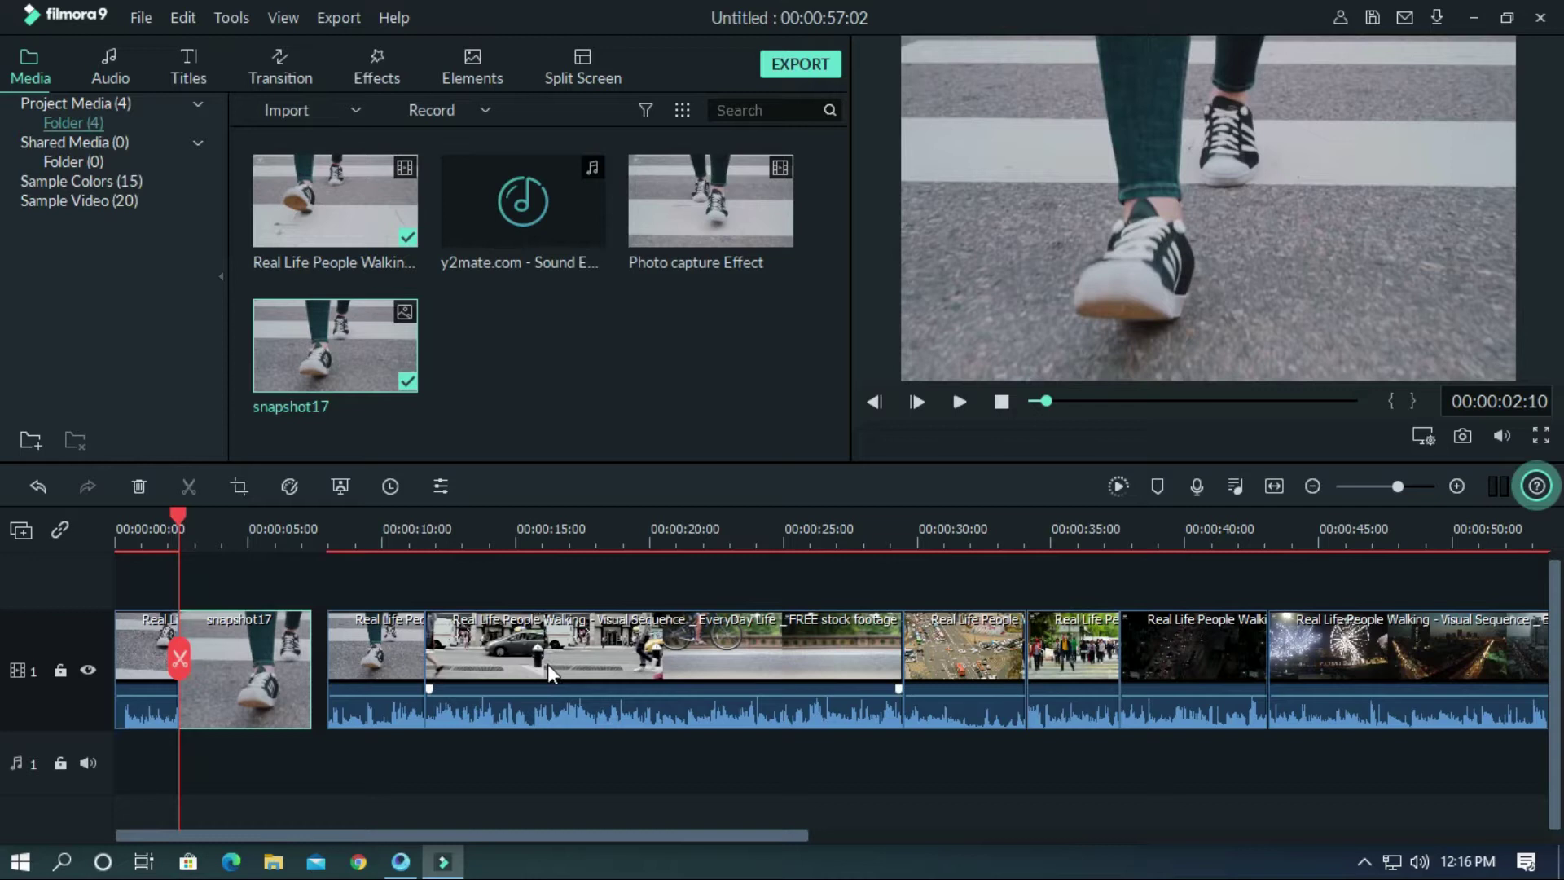
left_click_drag(1401, 775, 401, 639)
left_click_drag(409, 640, 394, 638)
Split the yellow taxi street clip at 00:00:16:00, take a snapshot of that frame, and insert it at the split.
left_click_drag(179, 520, 544, 564)
left_click(579, 627)
left_click(544, 658)
key("ctrl+alt+s")
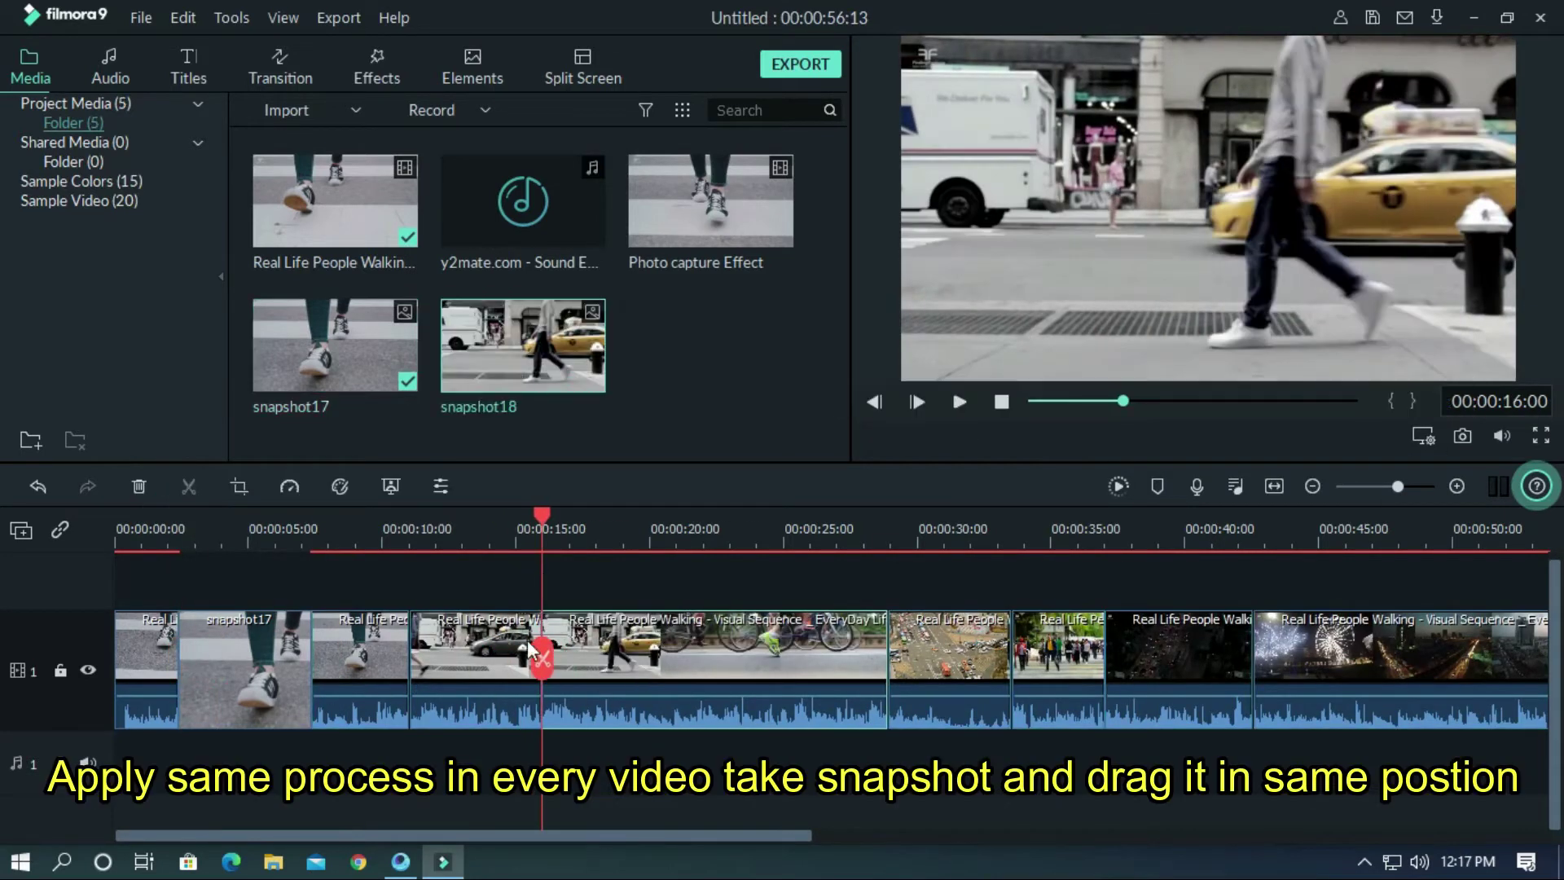
left_click_drag(522, 345, 543, 668)
Split the bicycle clip at 00:00:25:07, take a snapshot of that frame, and insert it at the split.
left_click(726, 534)
left_click_drag(727, 835, 818, 836)
left_click(601, 528)
left_click(686, 655)
left_click_drag(600, 520, 606, 520)
left_click(604, 658)
key("ctrl+alt+s")
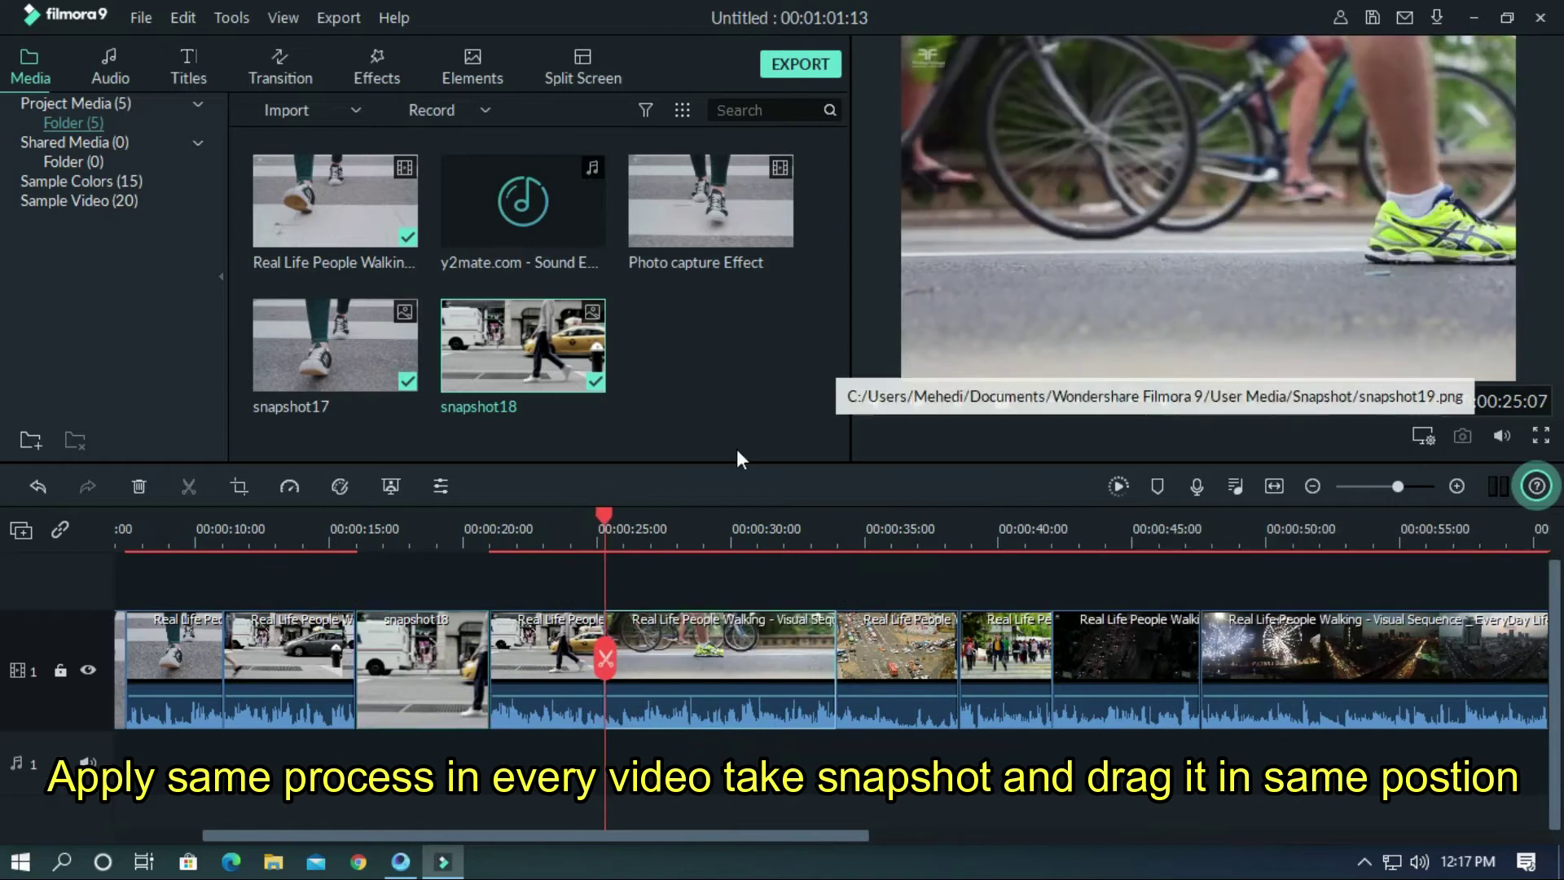
left_click_drag(710, 345, 606, 668)
Split the aerial daytime traffic clip, take a snapshot of that frame, and insert it at the split.
left_click_drag(604, 519, 933, 520)
left_click(933, 659)
key("ctrl+alt+s")
scroll(625, 395, "down", 2)
left_click_drag(335, 363, 937, 651)
key("ctrl+z")
Split the pedestrian crowd clip, take a snapshot of that frame, and insert it at the split.
left_click_drag(815, 834, 908, 835)
left_click_drag(738, 520, 921, 562)
left_click(921, 658)
key("ctrl+alt+s")
left_click_drag(522, 364, 921, 658)
Split the night traffic clip at about 59 seconds, take a snapshot of that frame, and insert it at the split.
left_click_drag(920, 520, 1110, 569)
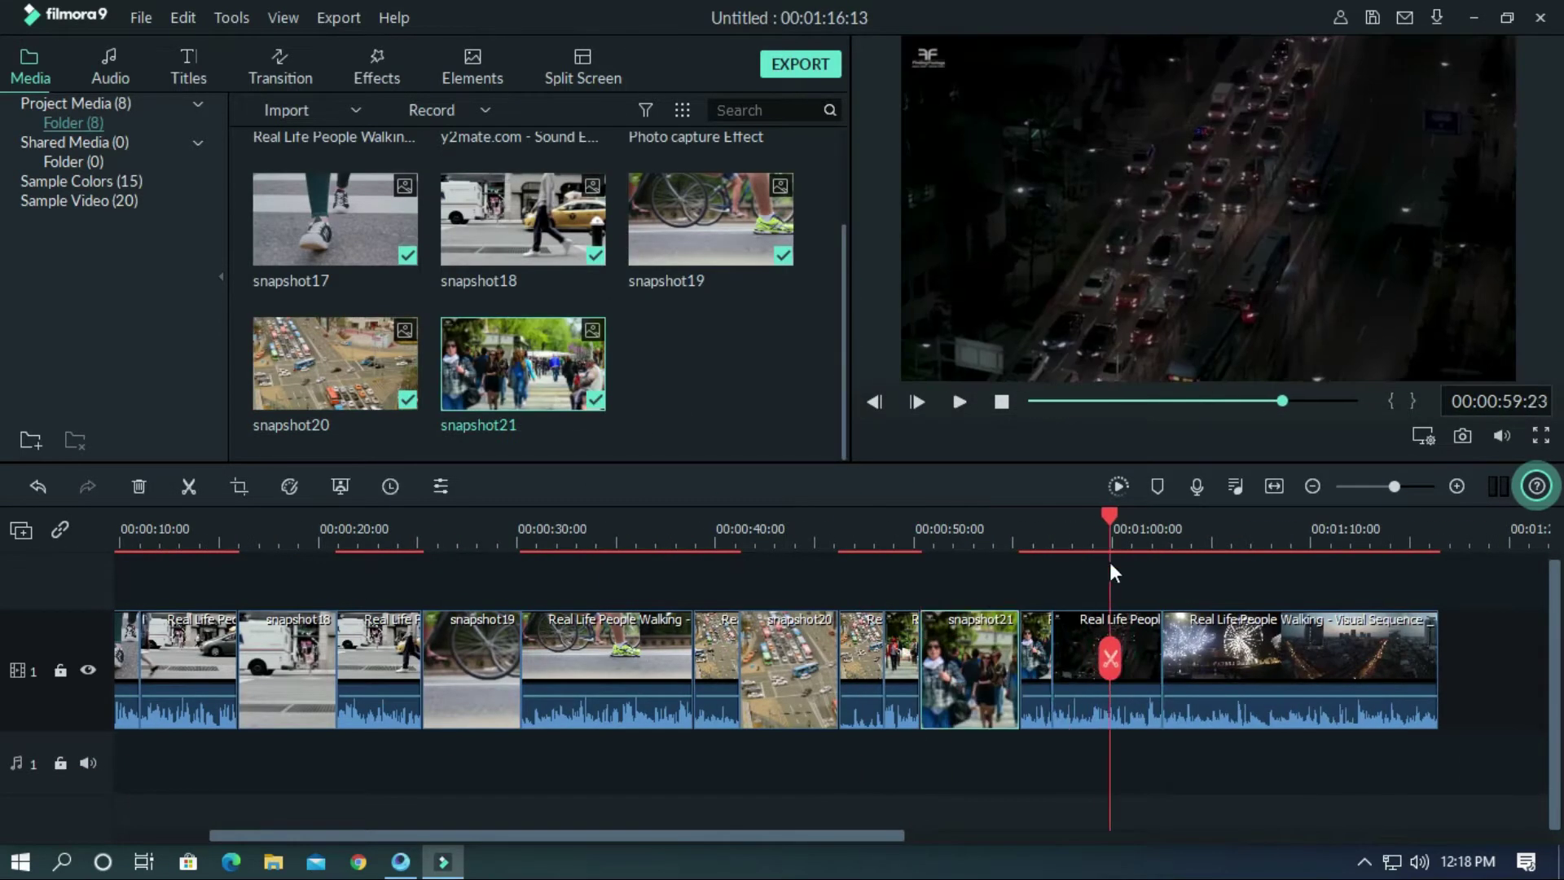
left_click(1105, 659)
key("ctrl+alt+s")
left_click_drag(769, 407, 1105, 658)
Split the Ferris wheel clip at 00:01:10:24, take a snapshot of that frame, and insert it at the split.
left_click_drag(774, 835, 896, 835)
left_click_drag(843, 520, 1065, 559)
left_click(1064, 658)
key("ctrl+alt+s")
scroll(710, 383, "down", 2)
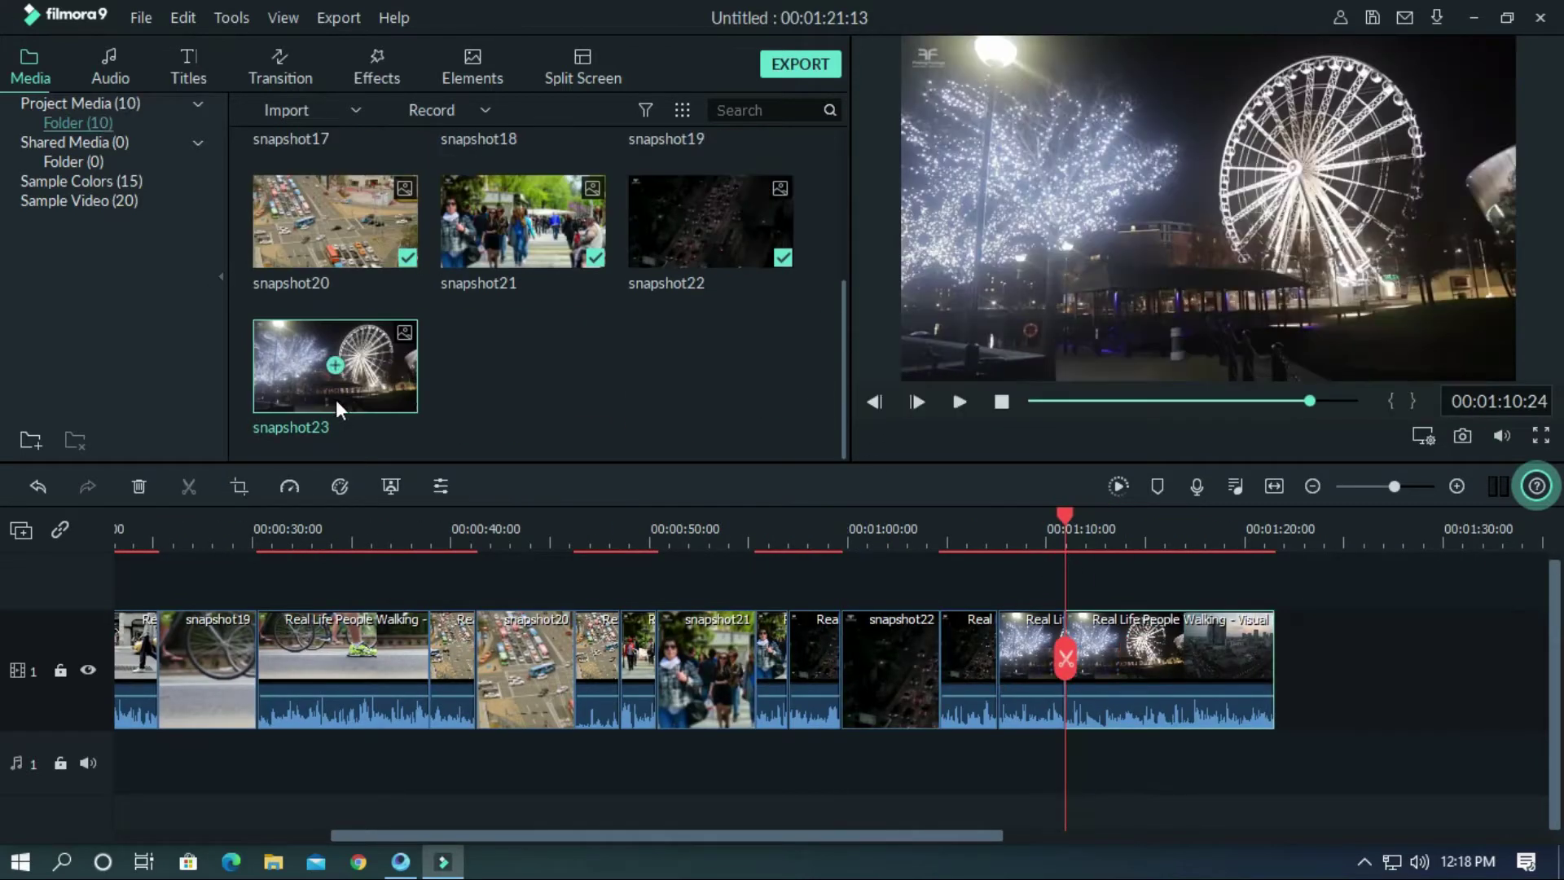
left_click_drag(335, 367, 1065, 658)
Take a snapshot within the final city skyline footage, insert it at that frame, and fit the whole timeline in view.
left_click_drag(1065, 520, 1298, 562)
key("ctrl+alt+s")
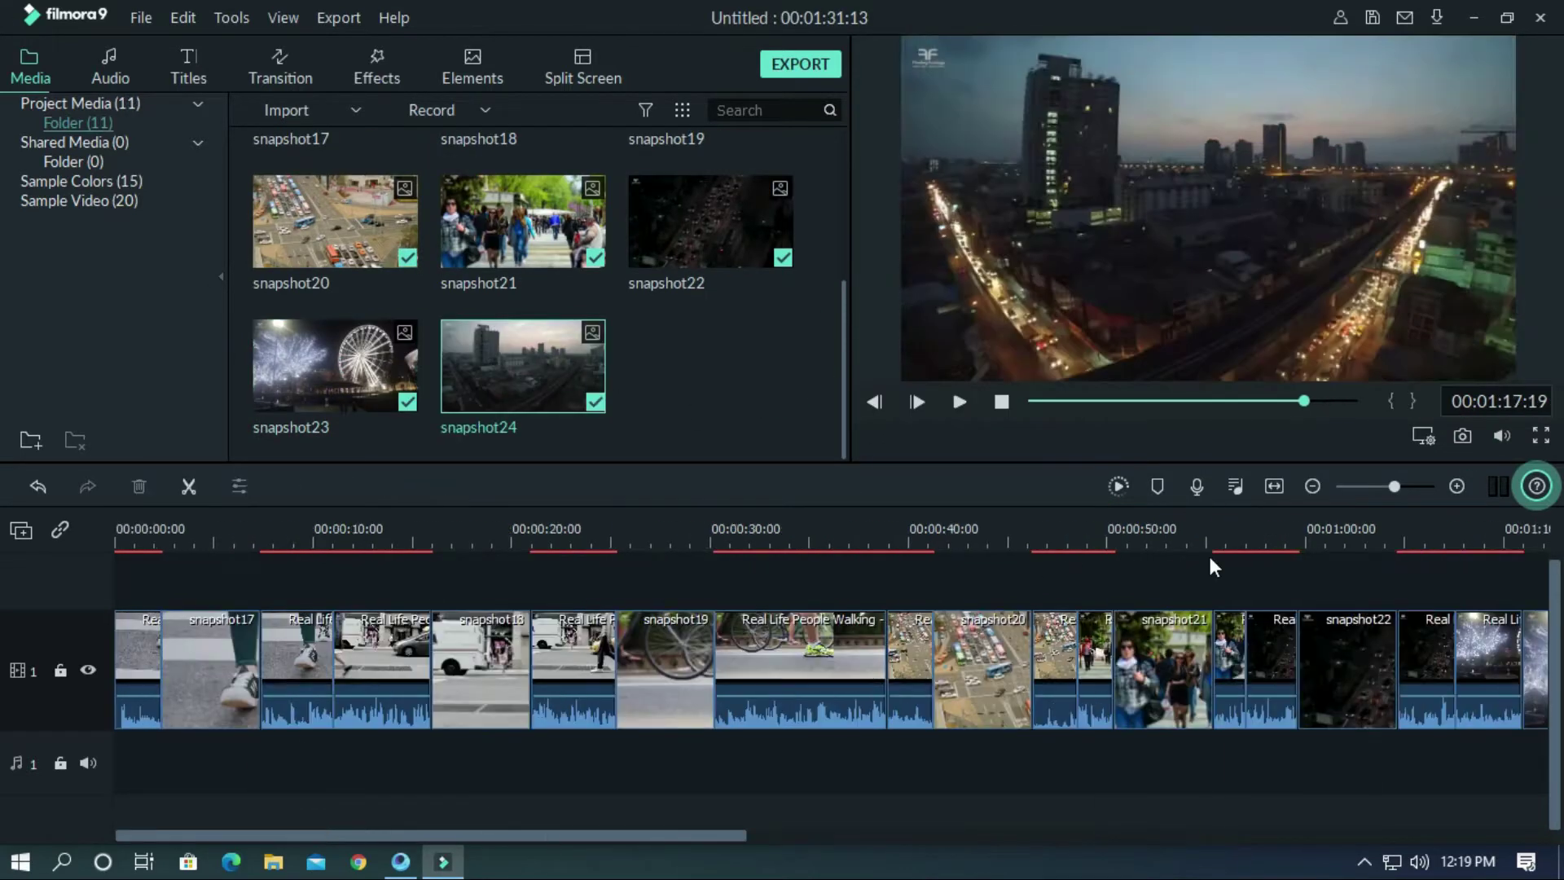
left_click(1276, 486)
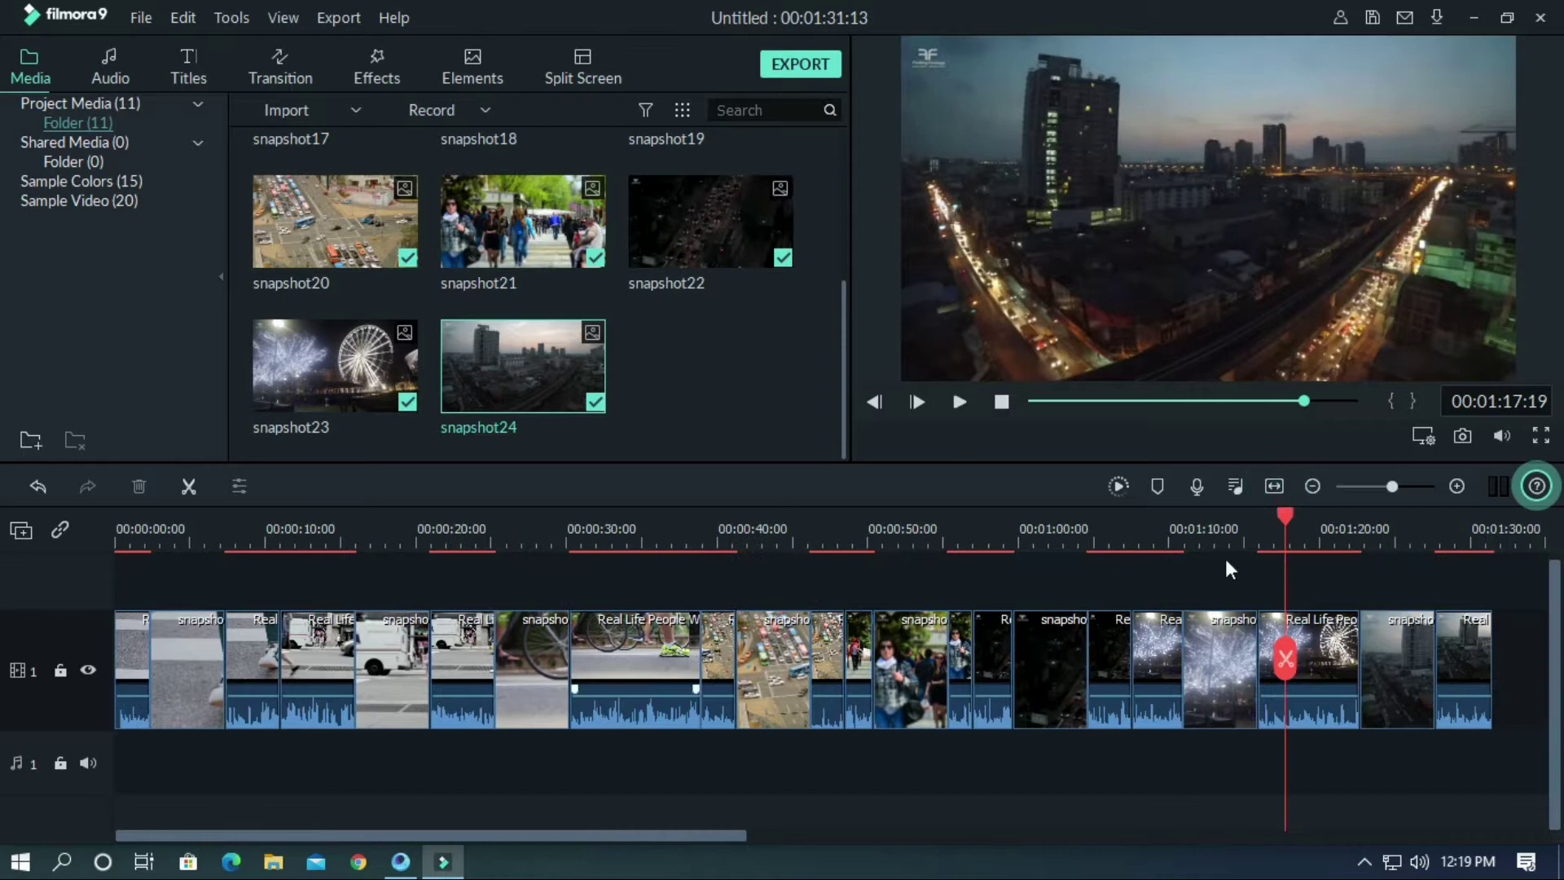
Set the duration of all snapshot clips on the timeline to 00:00:01:15.
left_click(1412, 647)
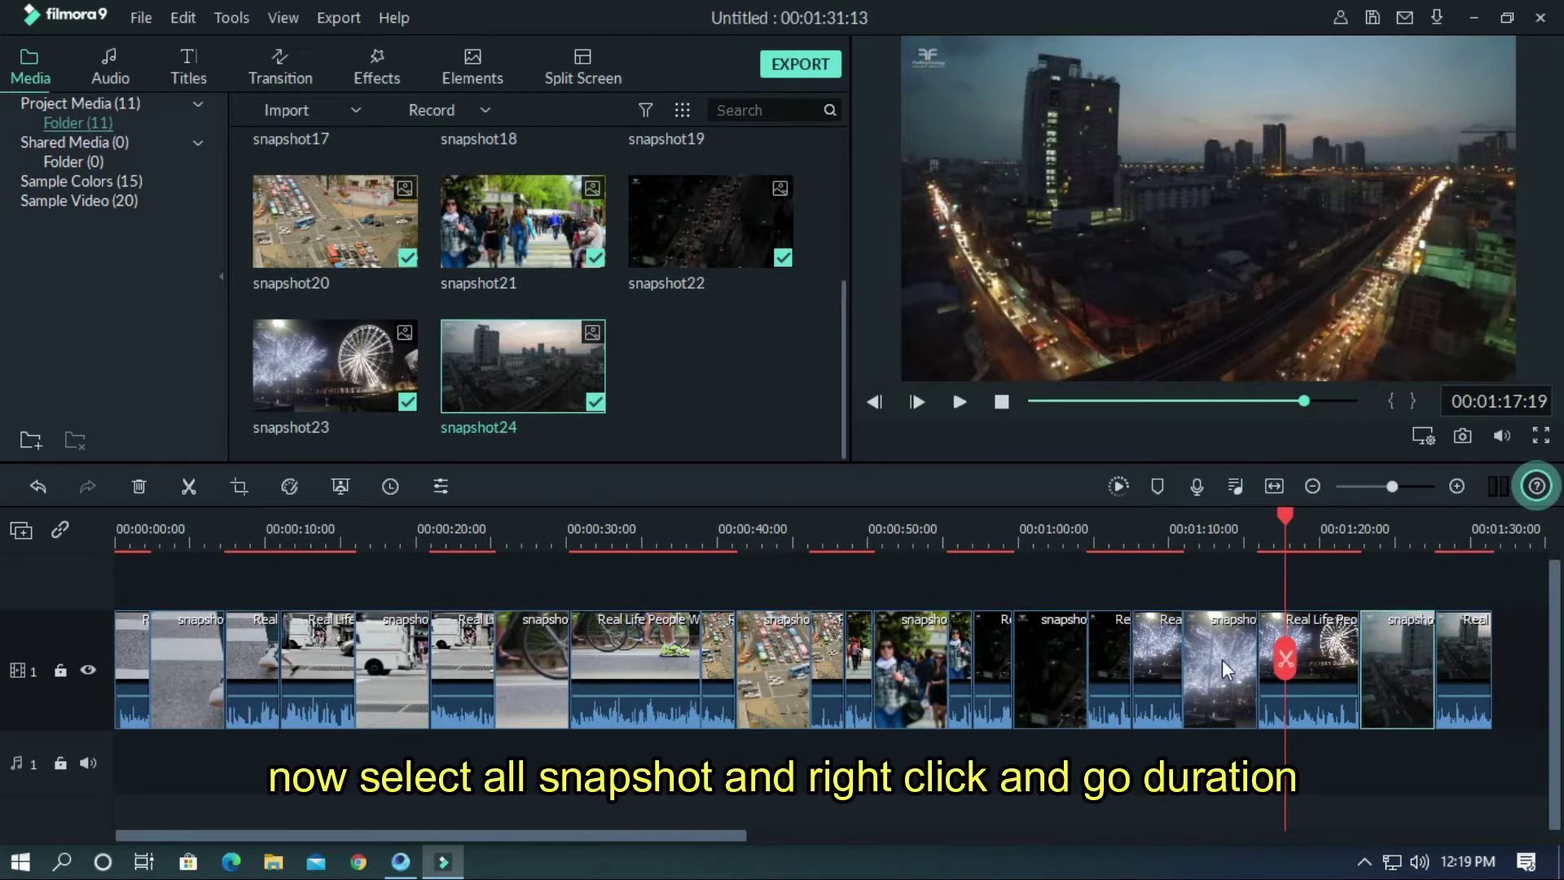
left_click(1042, 659, "ctrl")
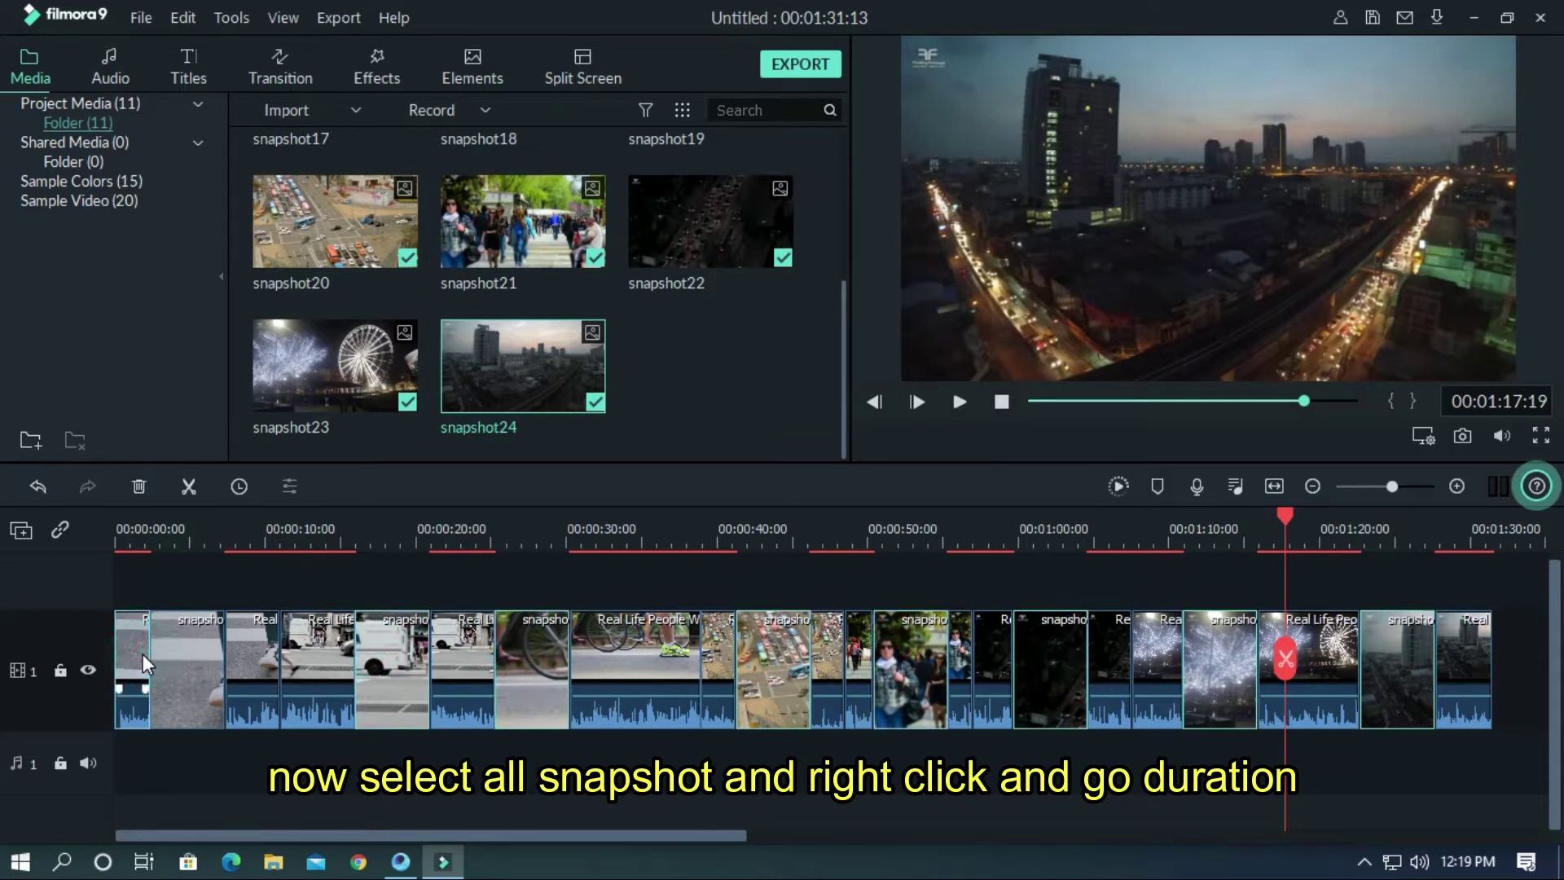
right_click(386, 632)
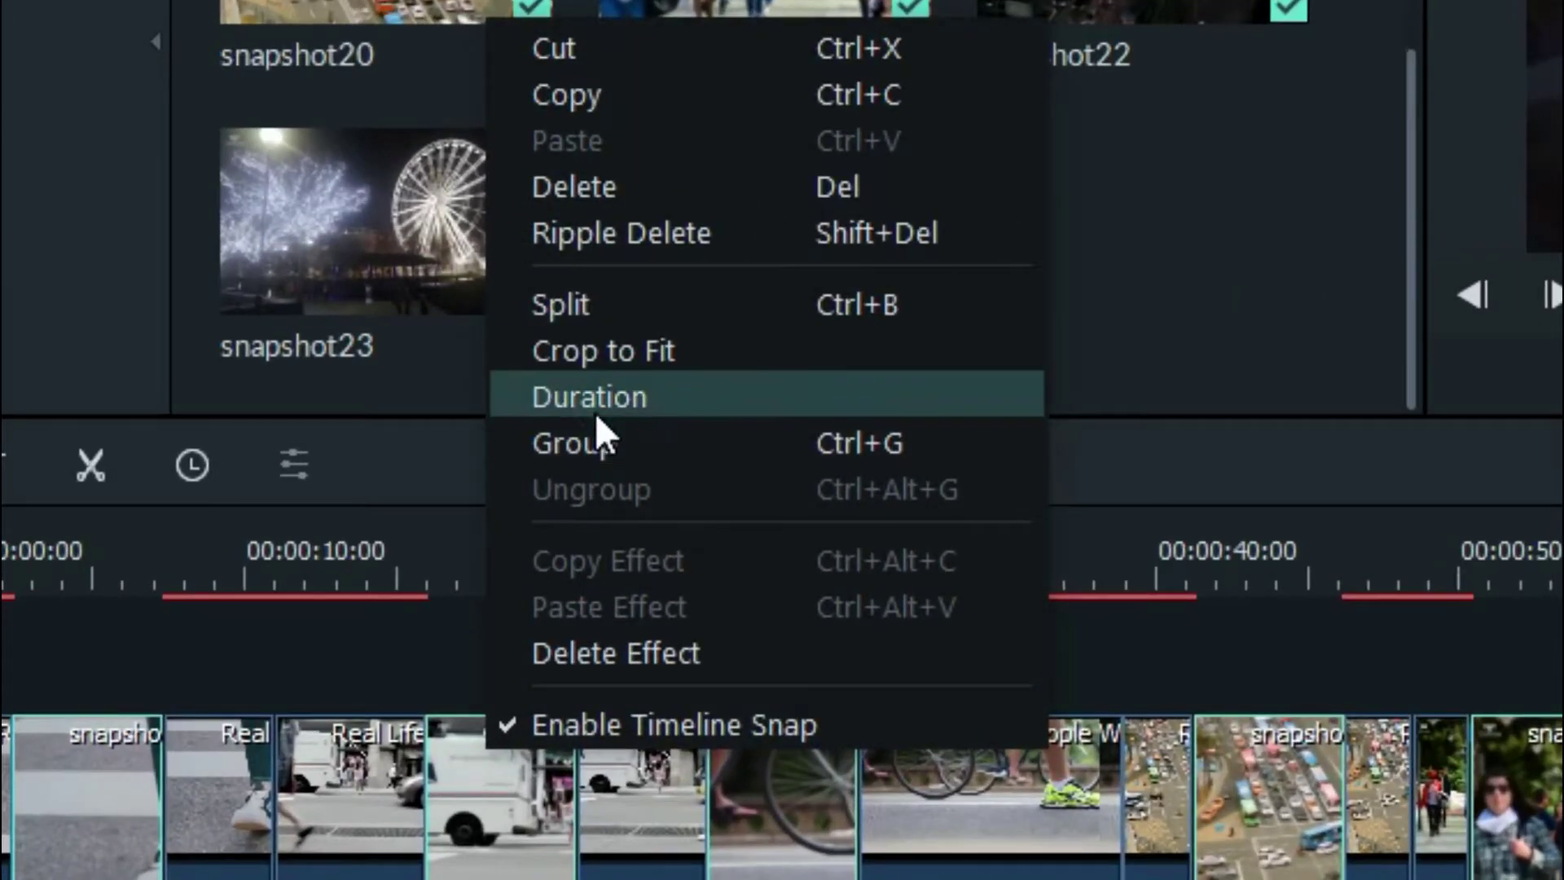
left_click(595, 407)
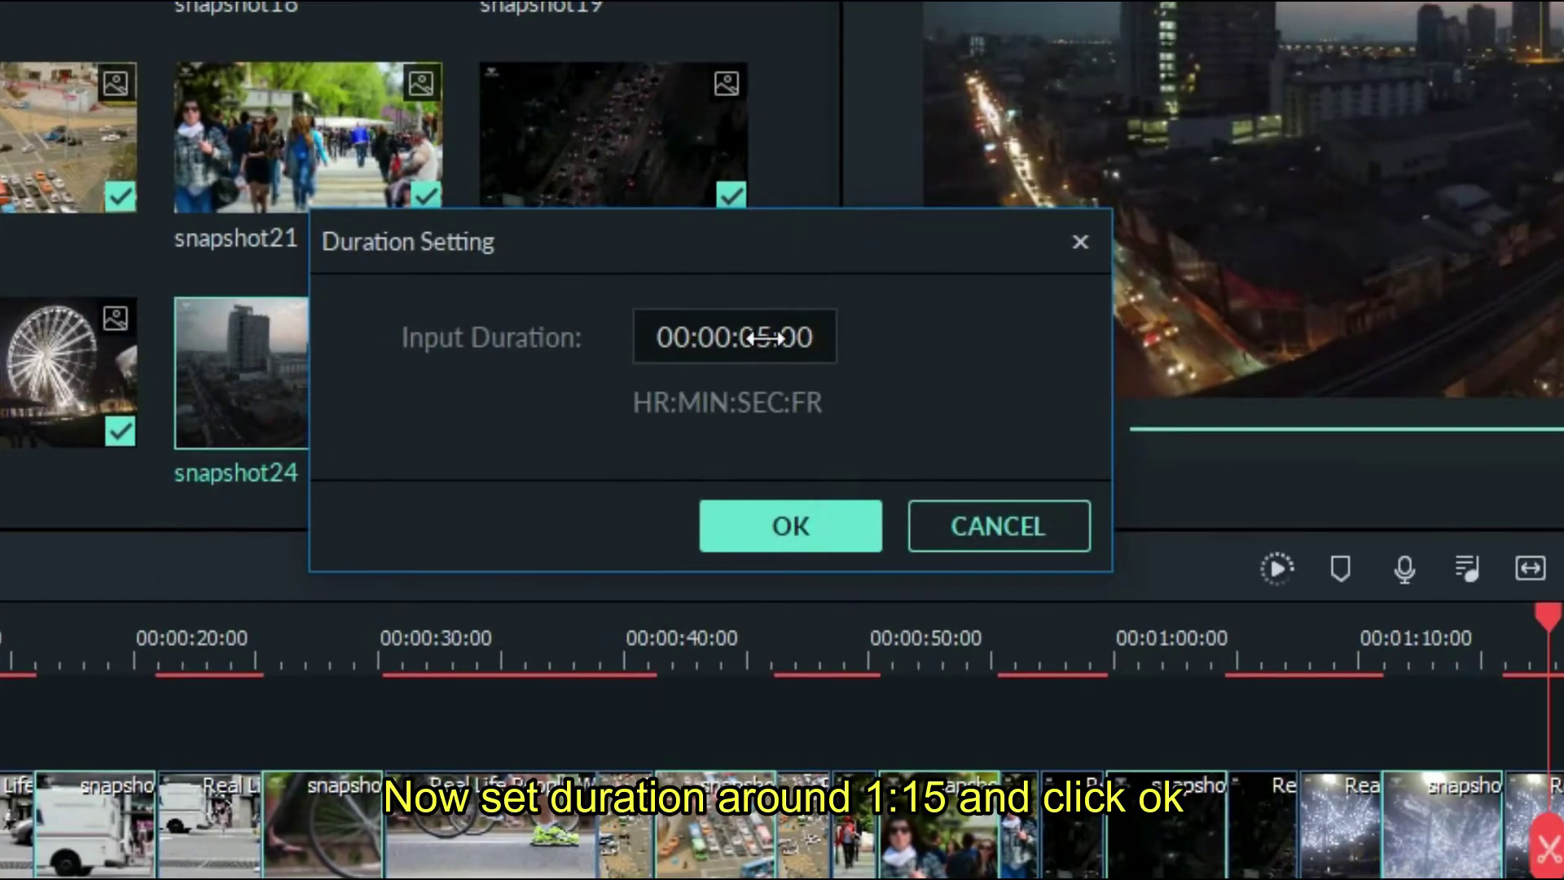
left_click(767, 337)
left_click(770, 337)
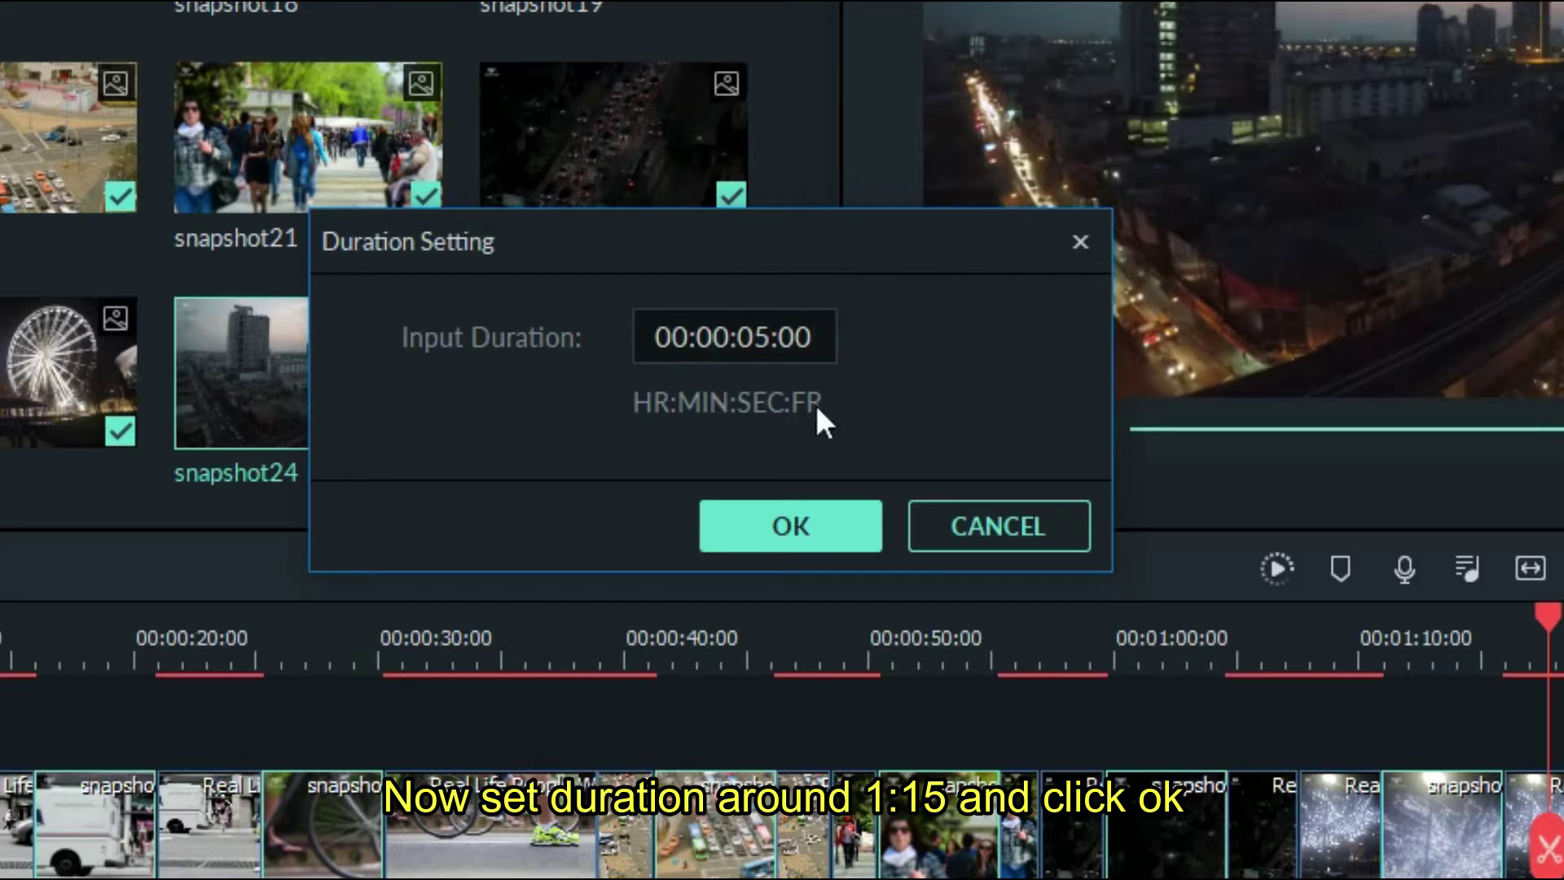
key("BackSpace")
type("1")
key("Right")
key("Right")
key("Right")
key("BackSpace")
key("BackSpace")
type("1")
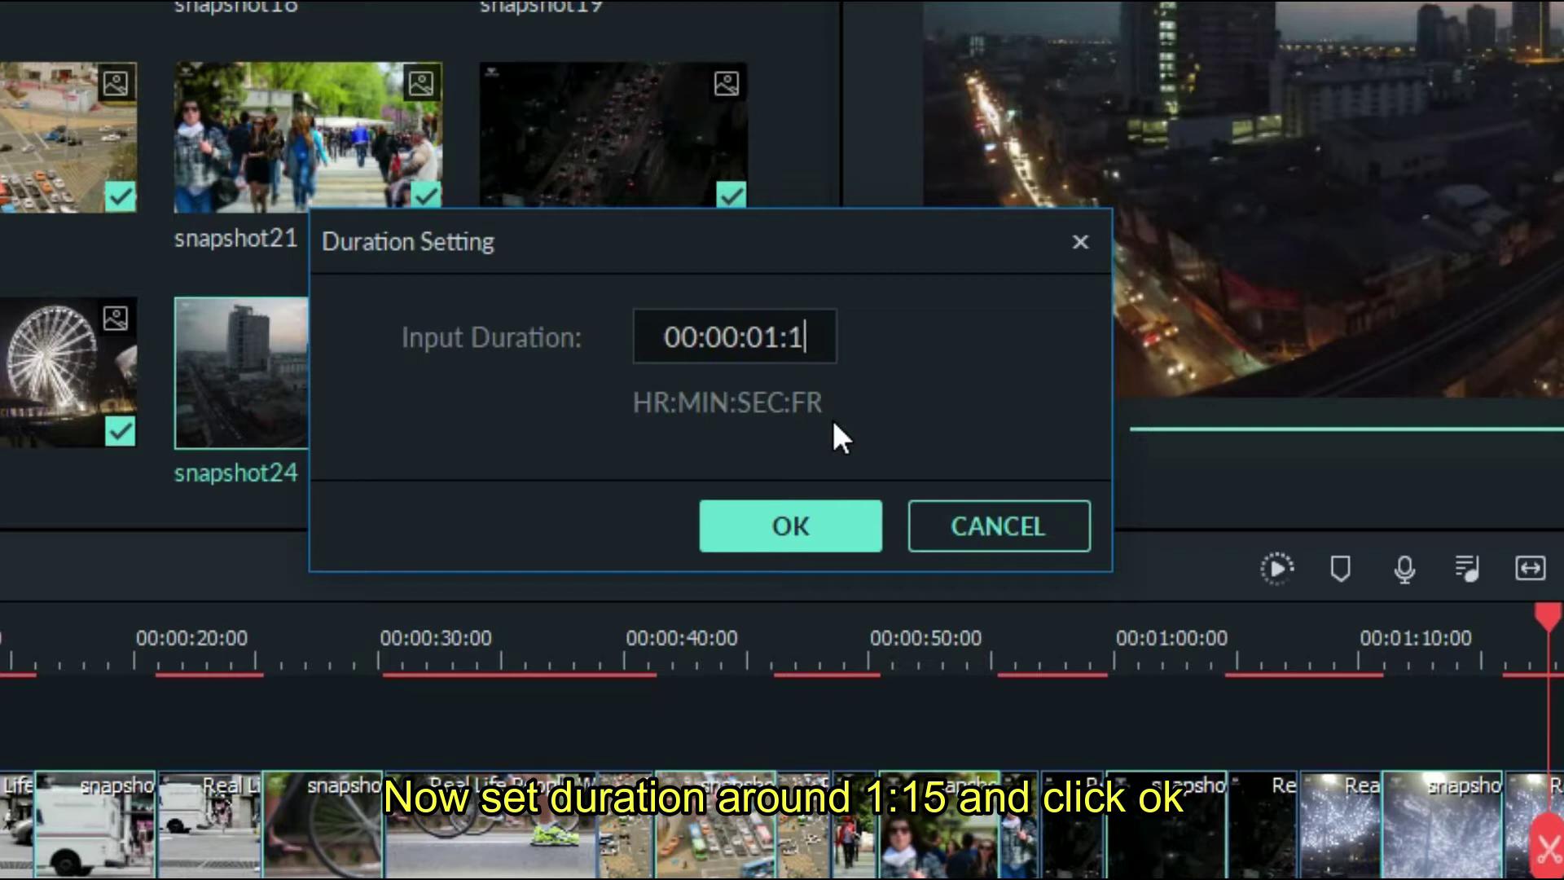
type("5")
left_click(778, 524)
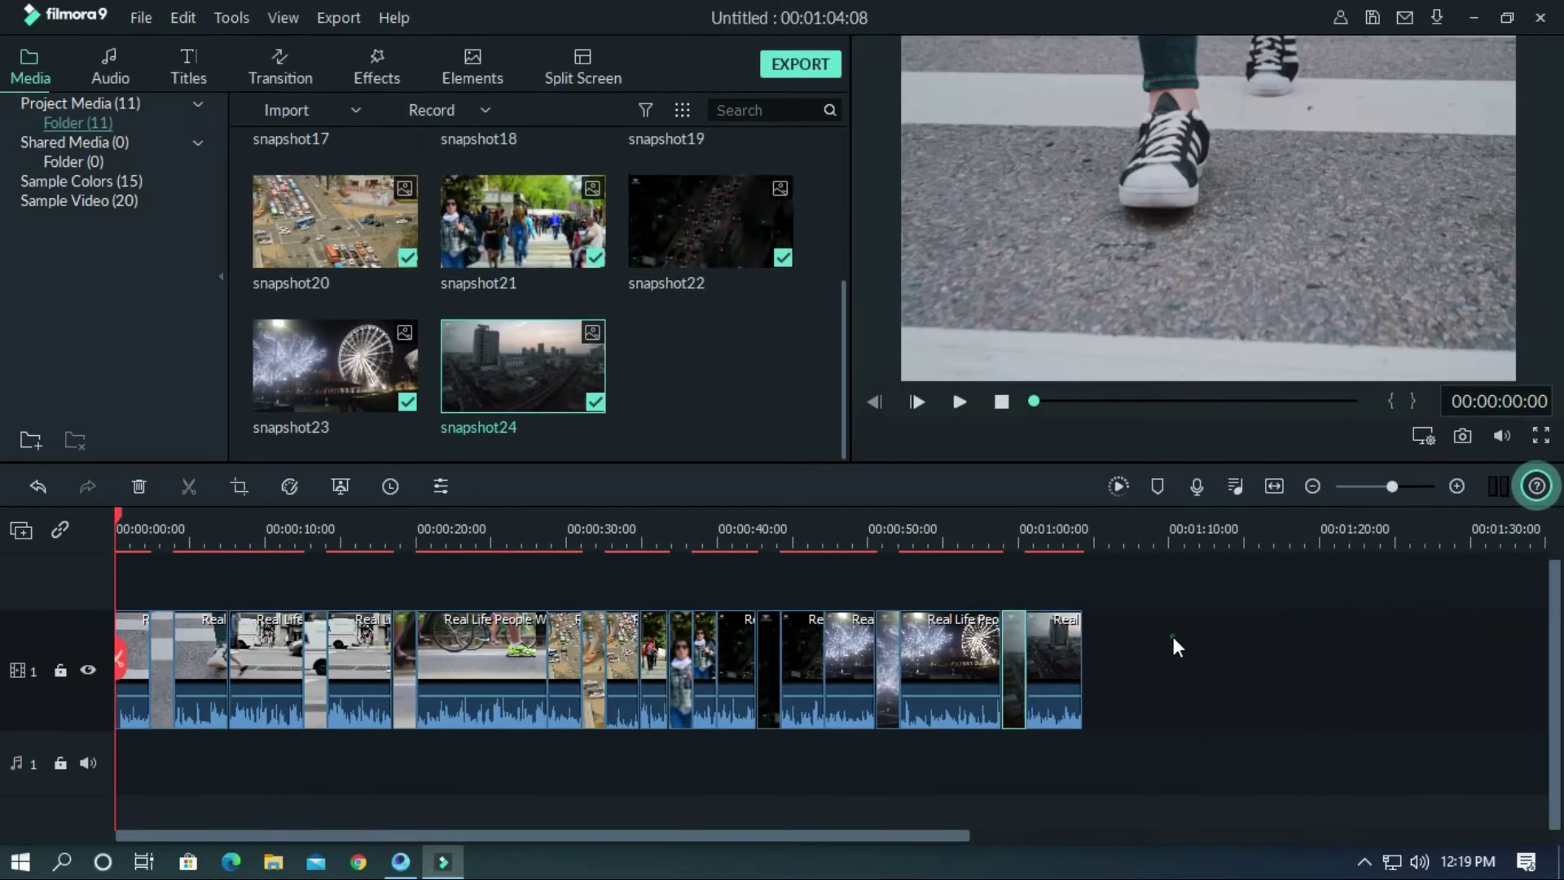
Select all the shortened snapshot clips on video track 1 and copy them.
left_click(1365, 818)
left_click(1110, 828)
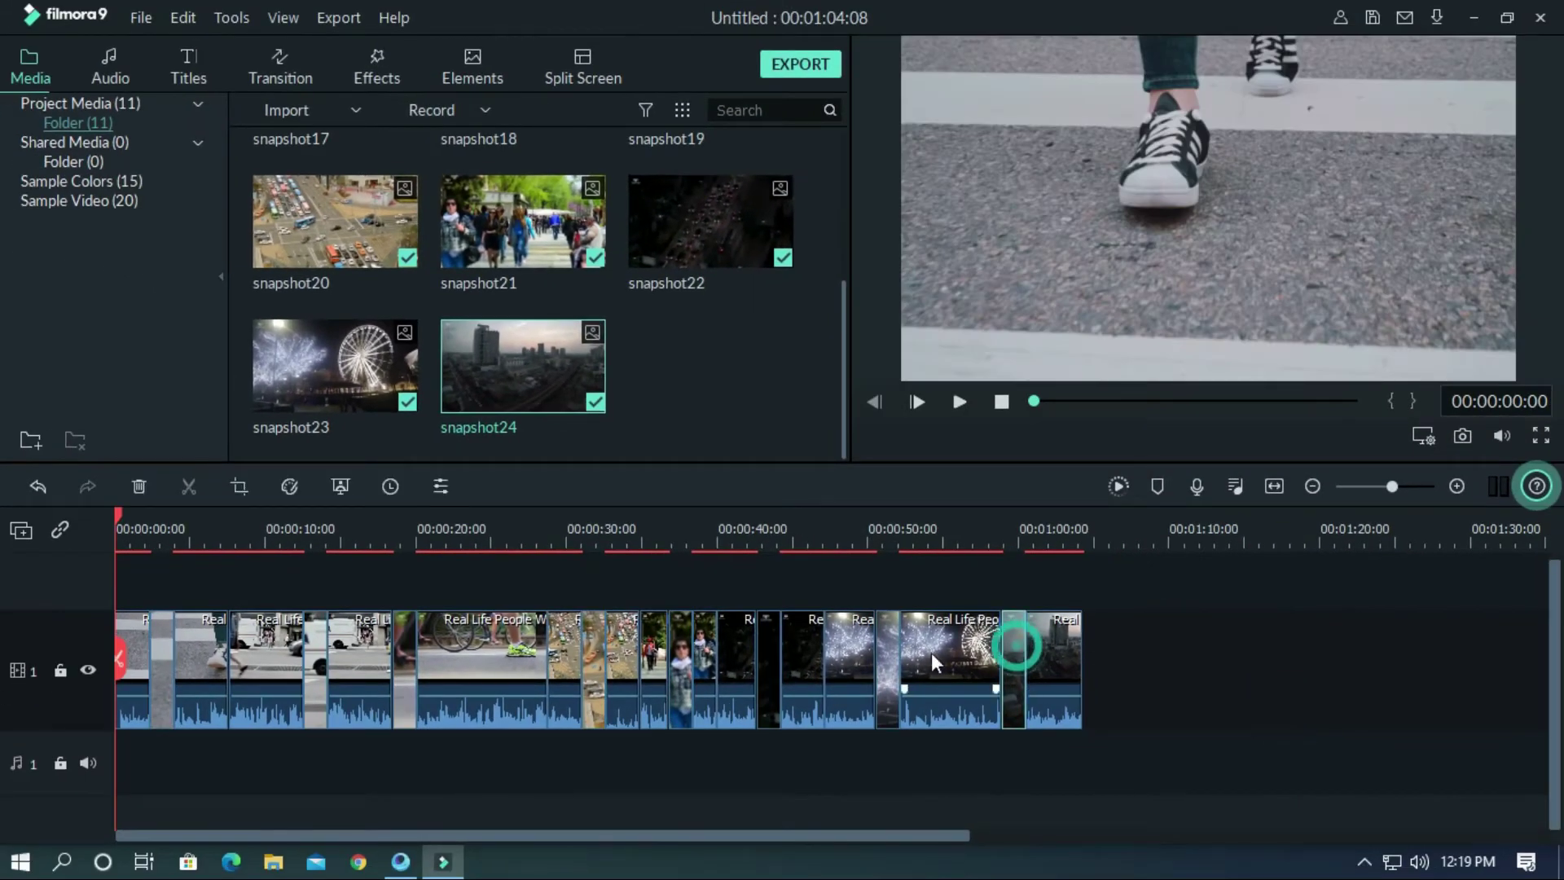
left_click(888, 651, "ctrl")
left_click(771, 640, "ctrl")
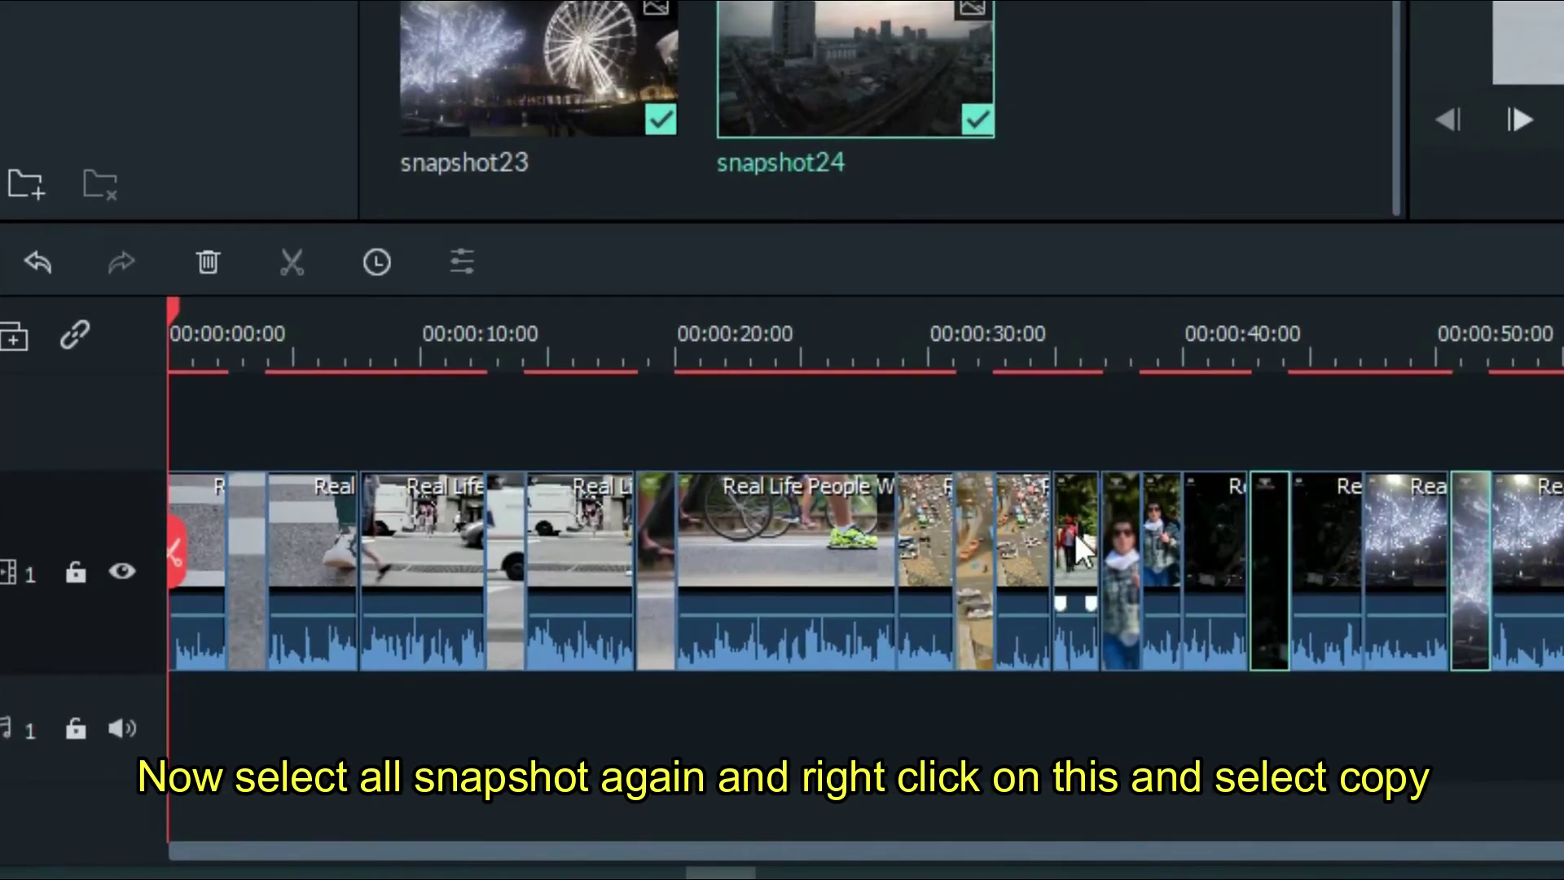
left_click(1106, 566, "ctrl")
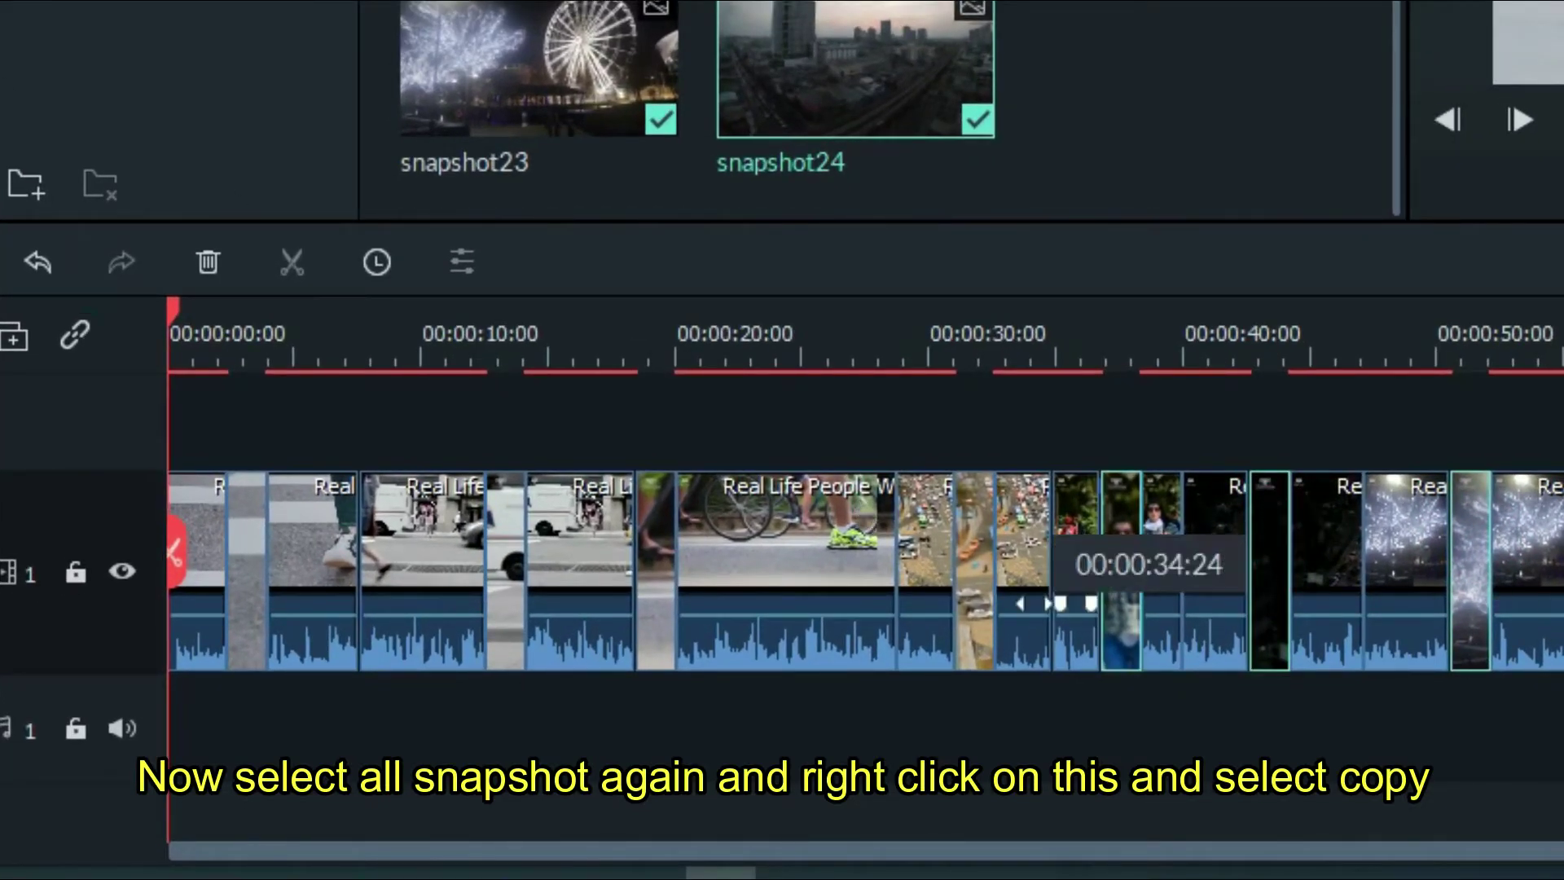
left_click(973, 560, "ctrl")
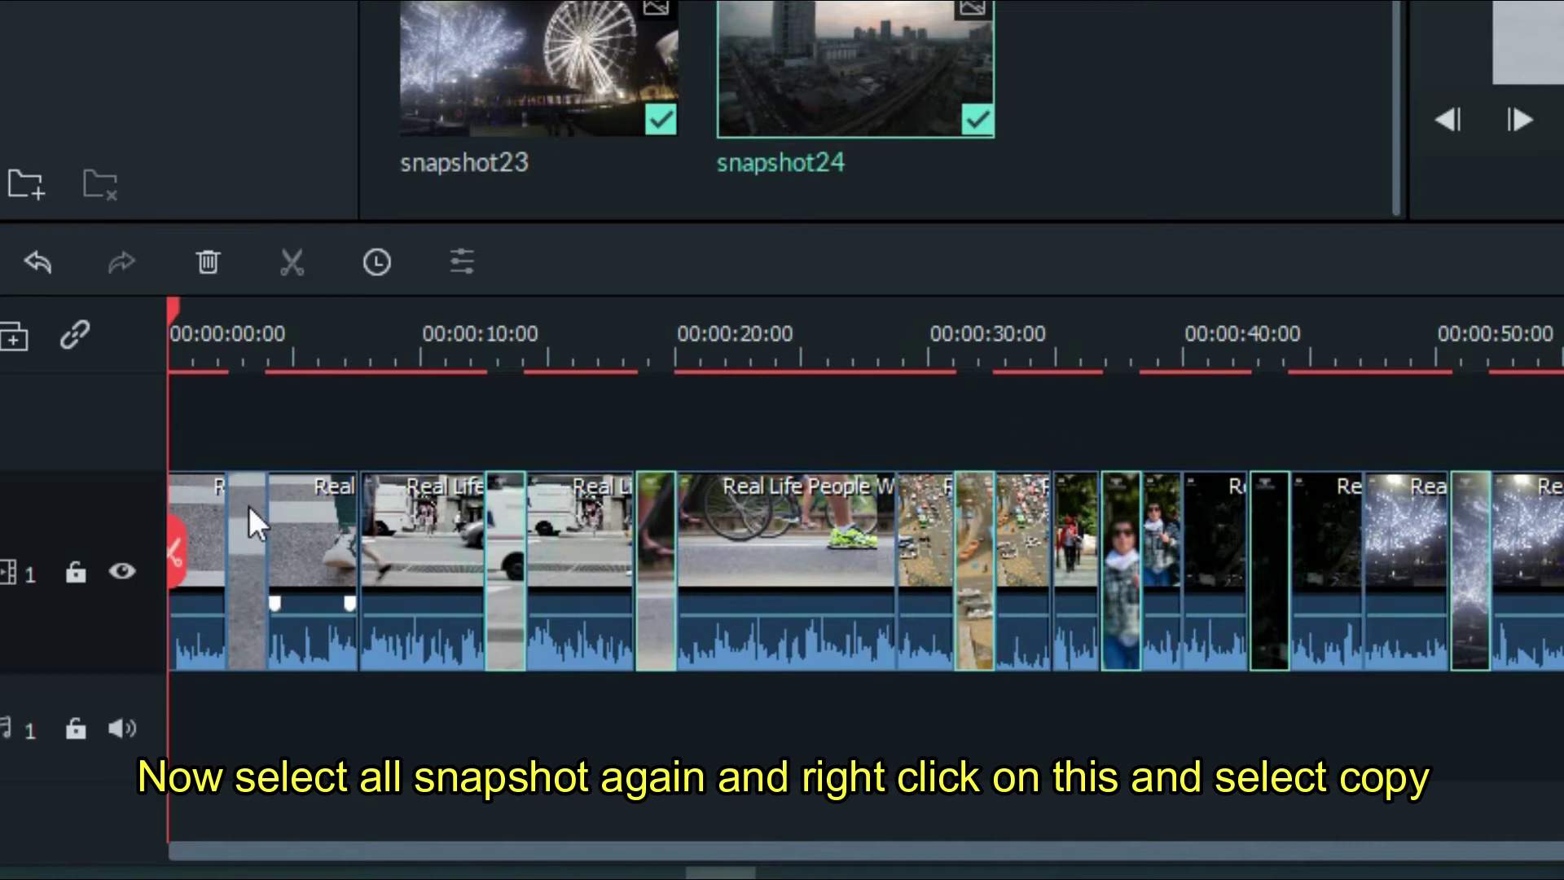
left_click(247, 505, "ctrl")
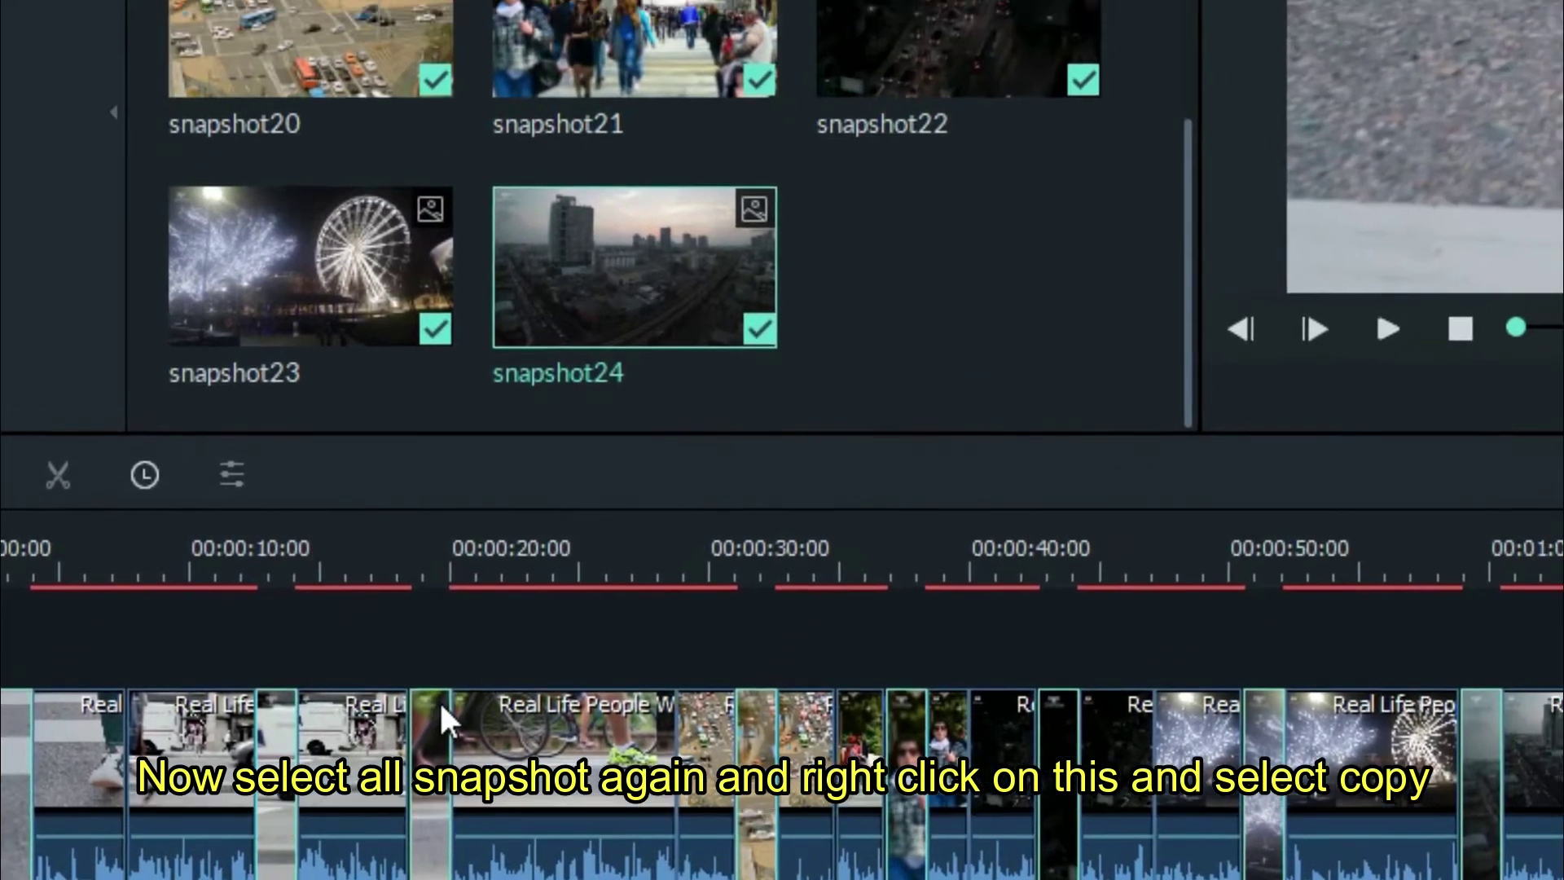
right_click(661, 481)
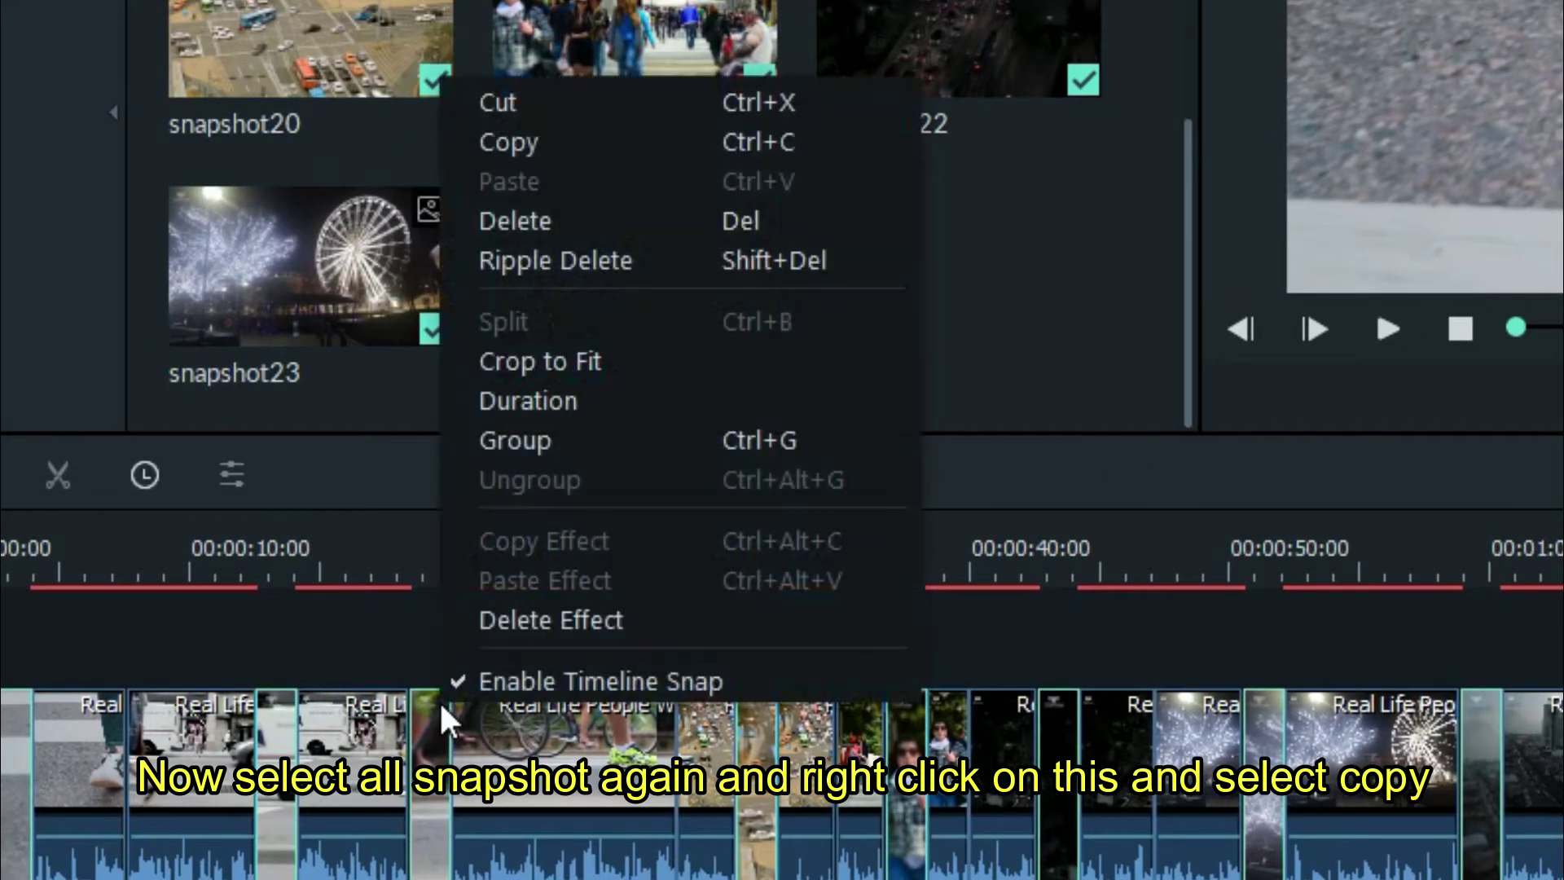
left_click(518, 140)
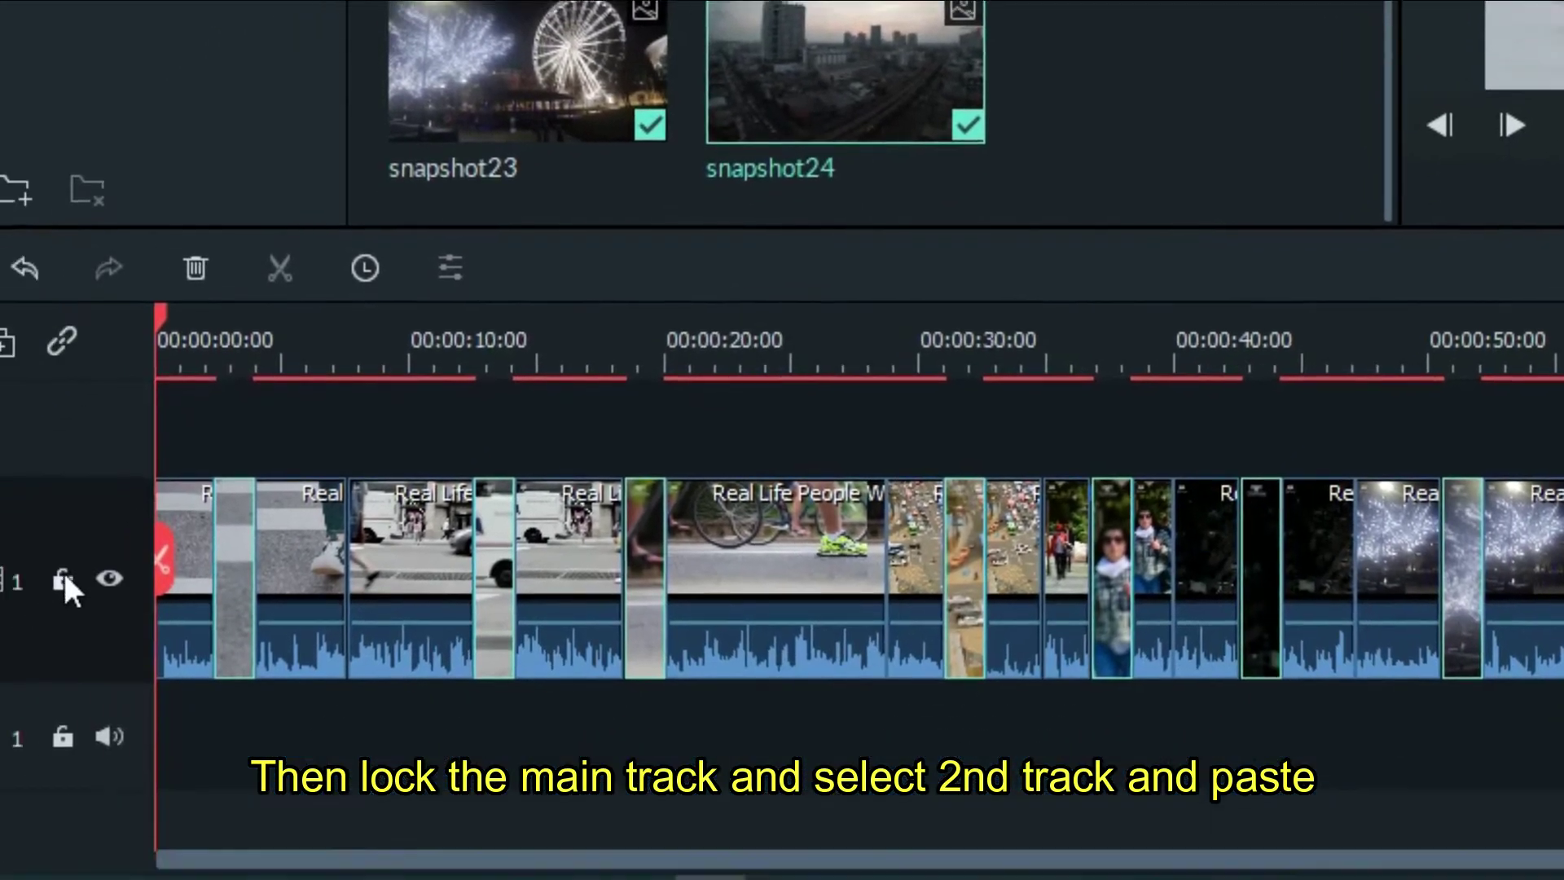
Lock video track 1 and paste the copied snapshots onto the second video track.
left_click(64, 580)
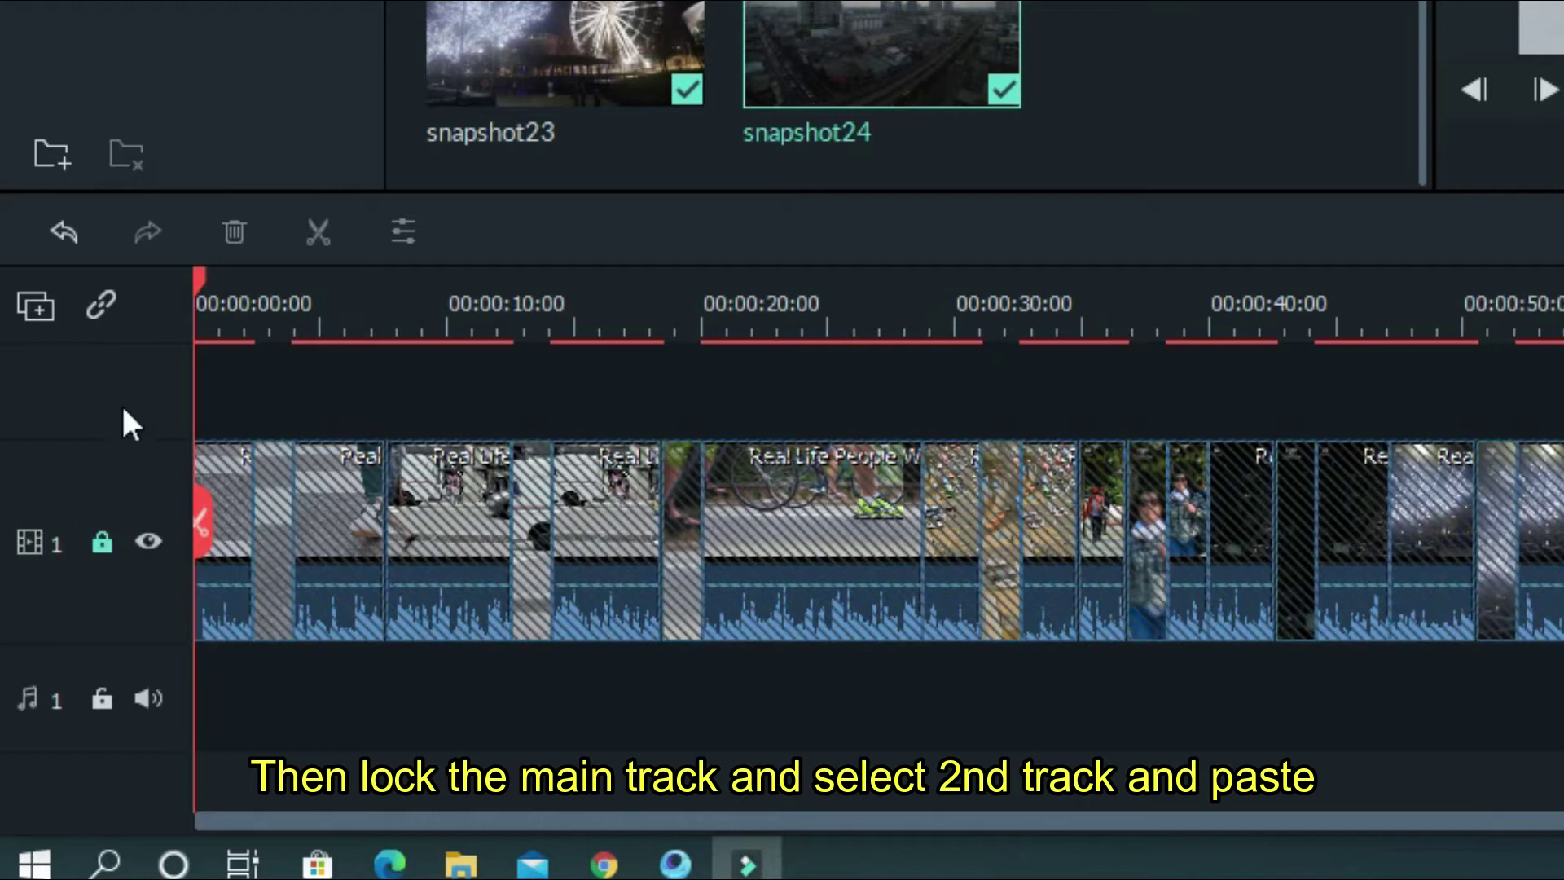
left_click(82, 443)
key("ctrl+v")
left_click(5, 560)
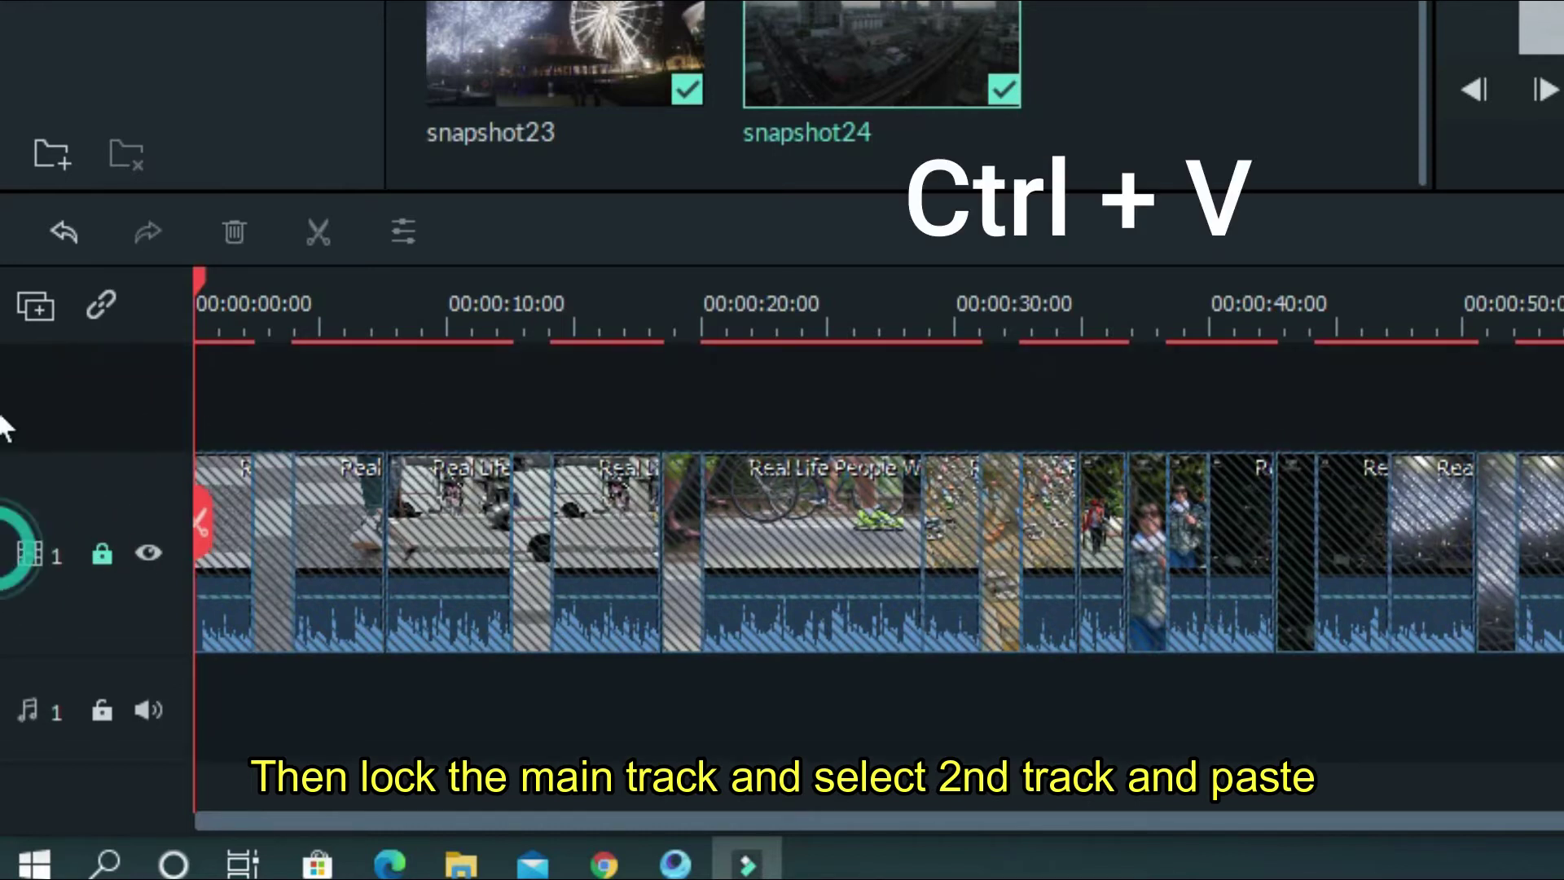
key("ctrl+v")
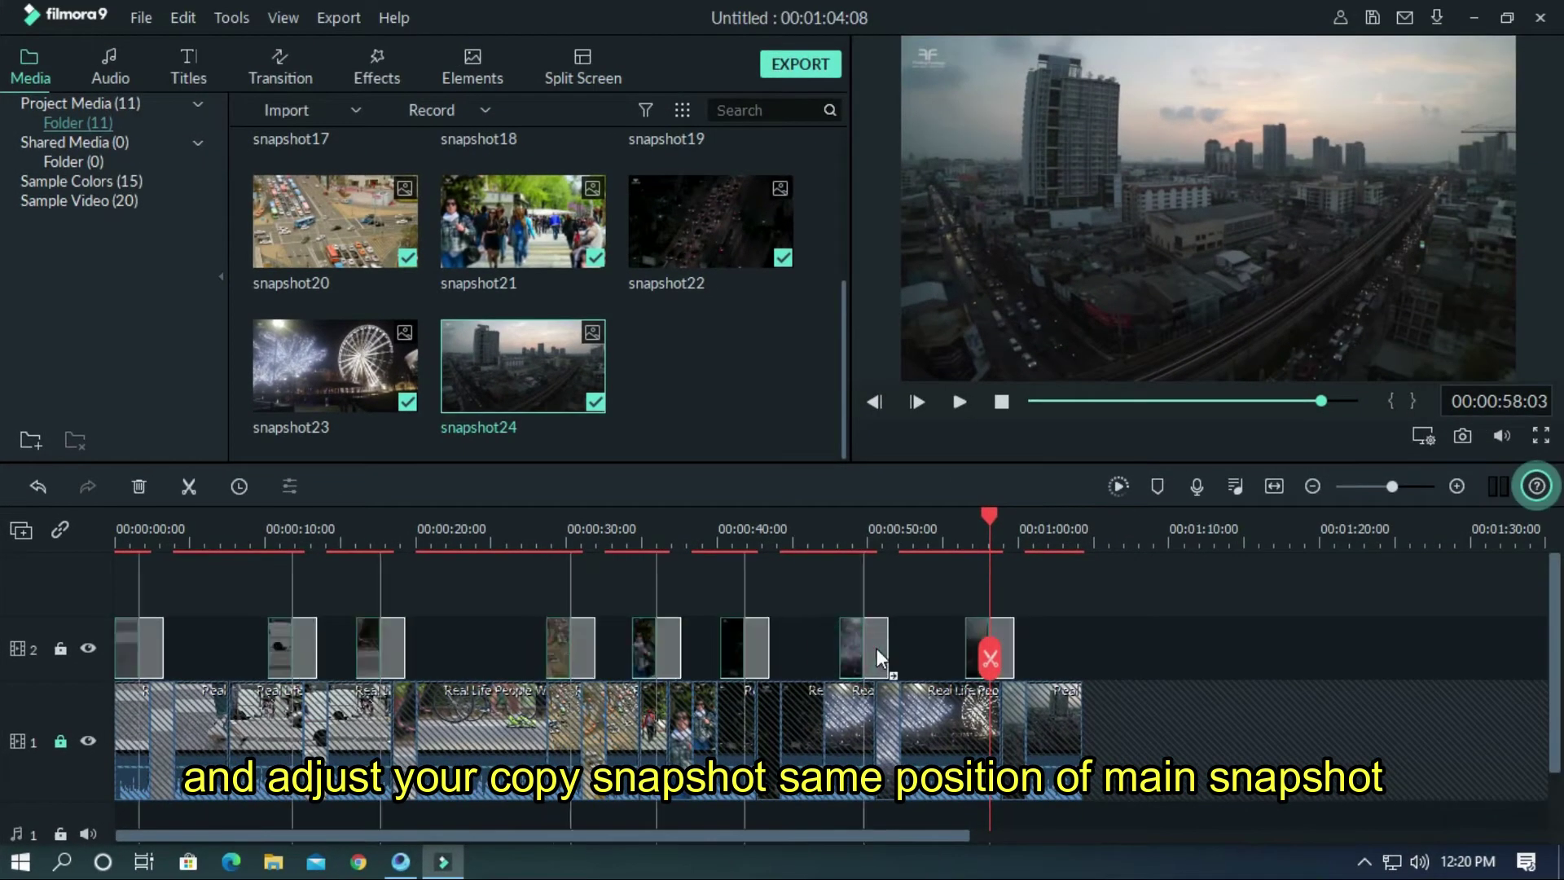
Align the pasted snapshots on track 2 directly above the matching snapshots on track 1, and return the playhead to the start.
left_click_drag(876, 648, 889, 648)
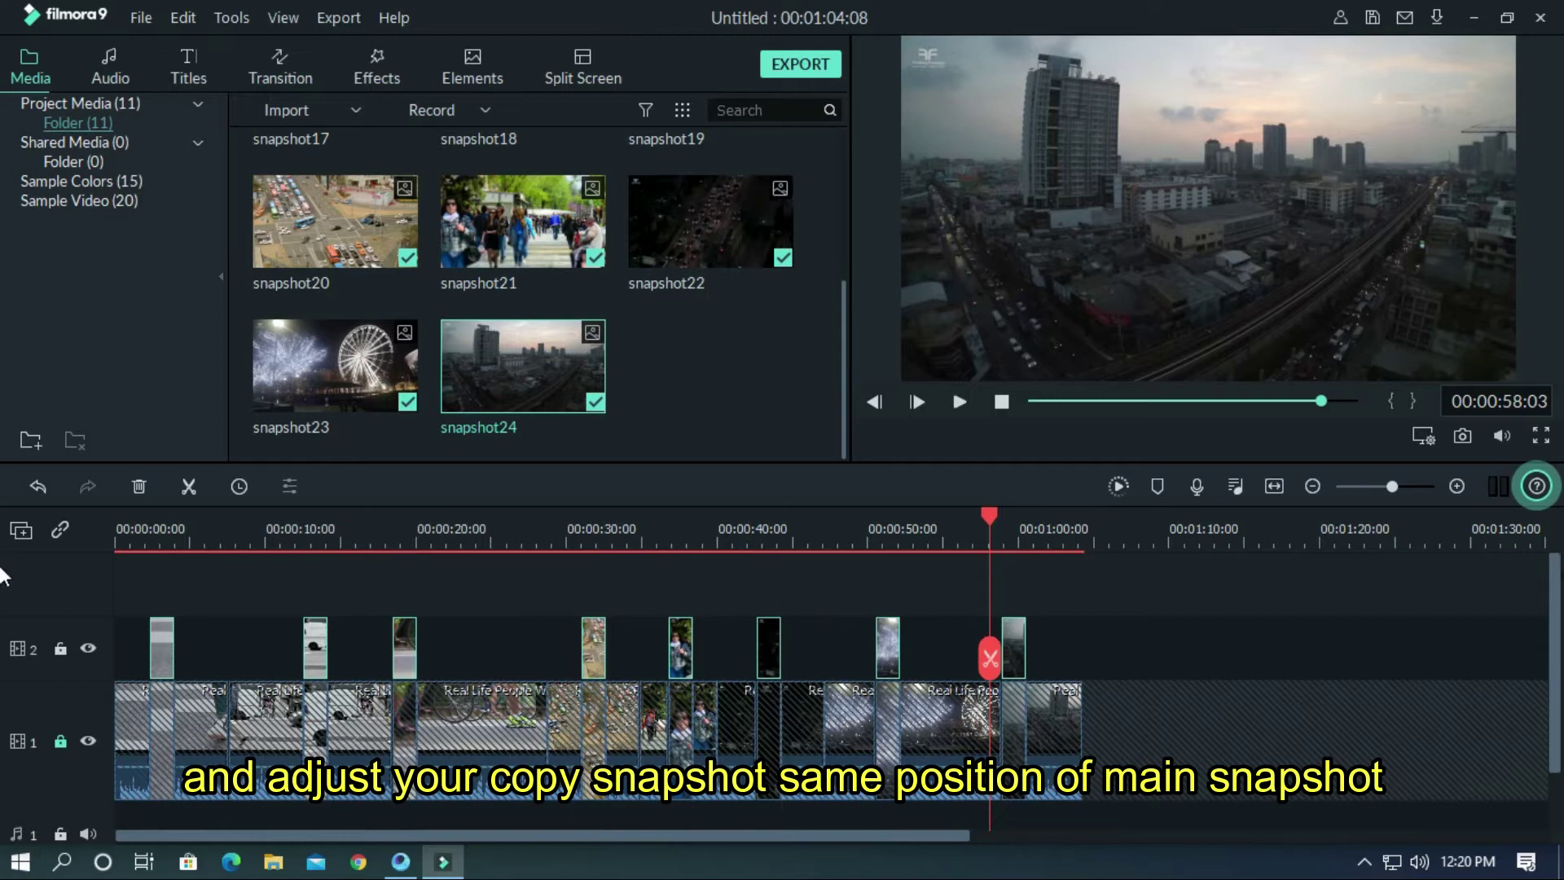
left_click_drag(1554, 587, 1554, 632)
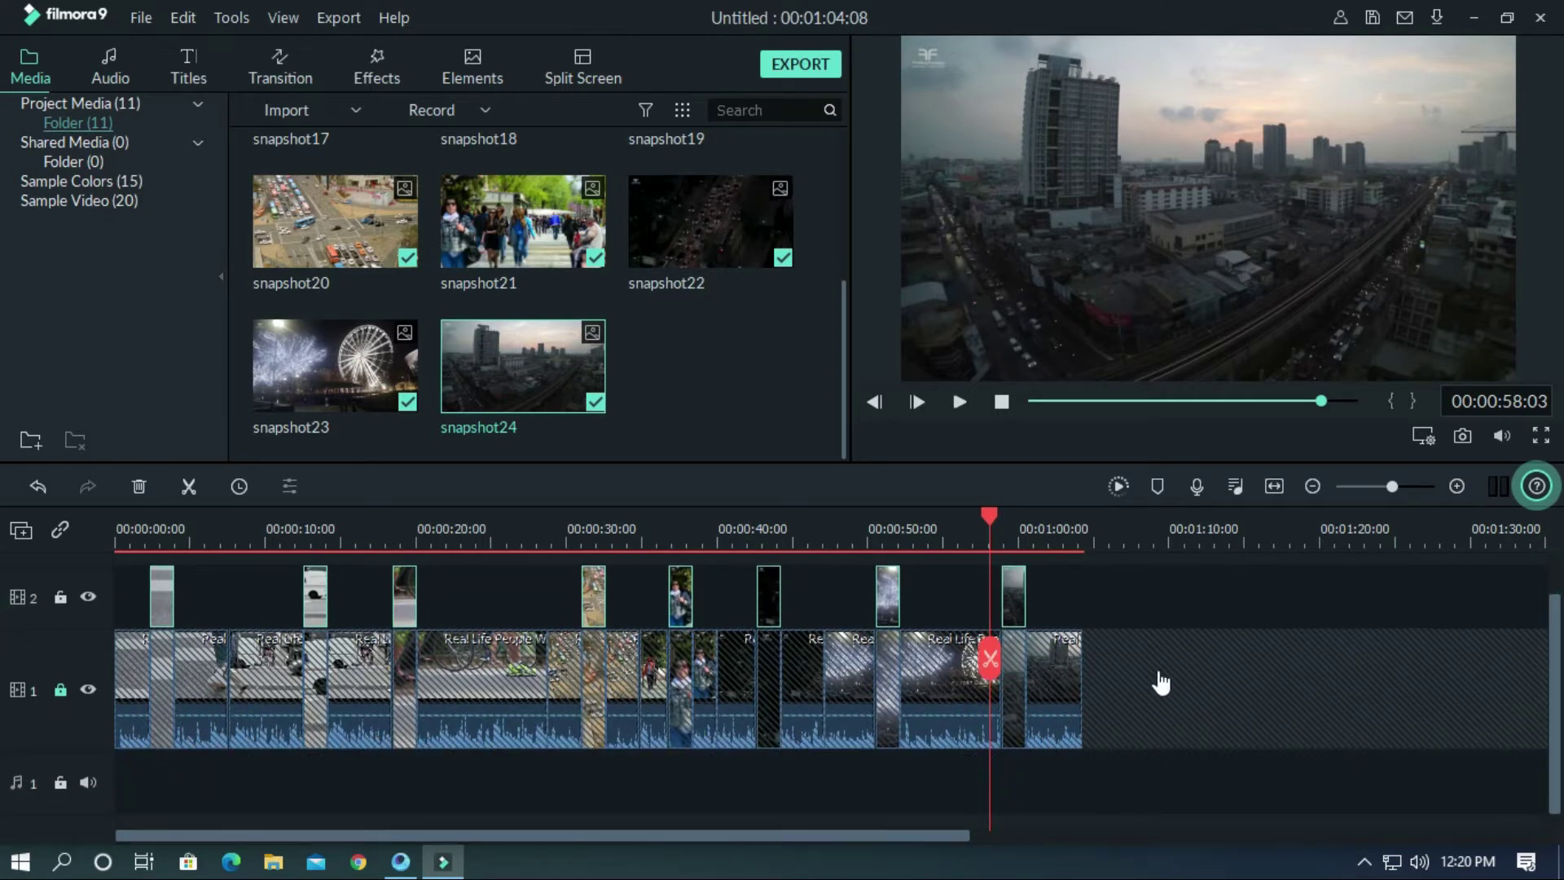
left_click_drag(988, 522, 3, 601)
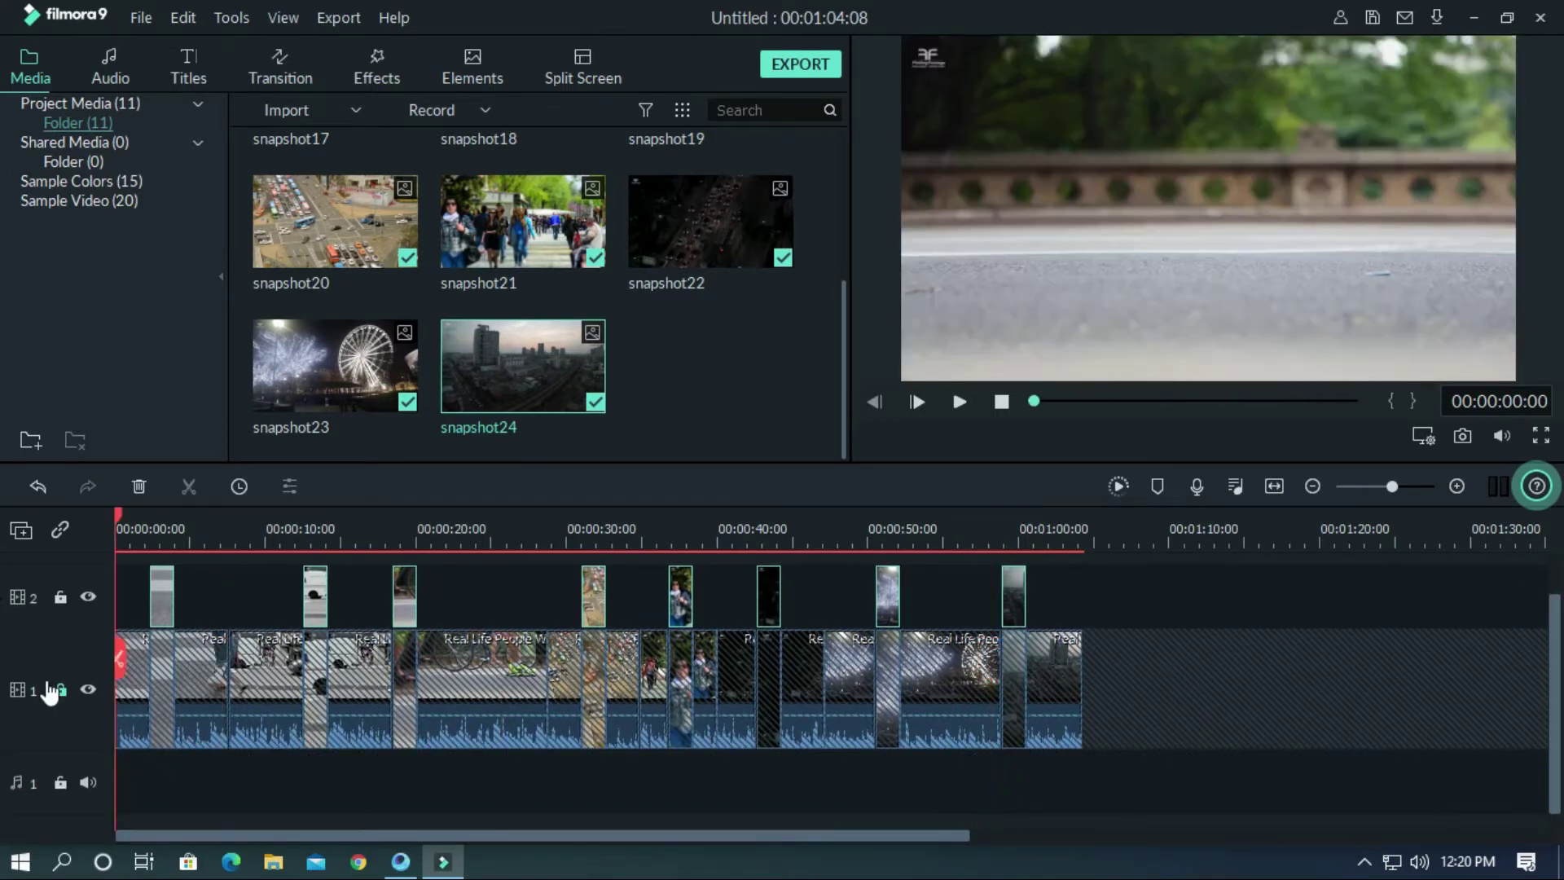
Unlock video track 1 and scale the first snapshot on track 2 to 80%.
left_click(58, 690)
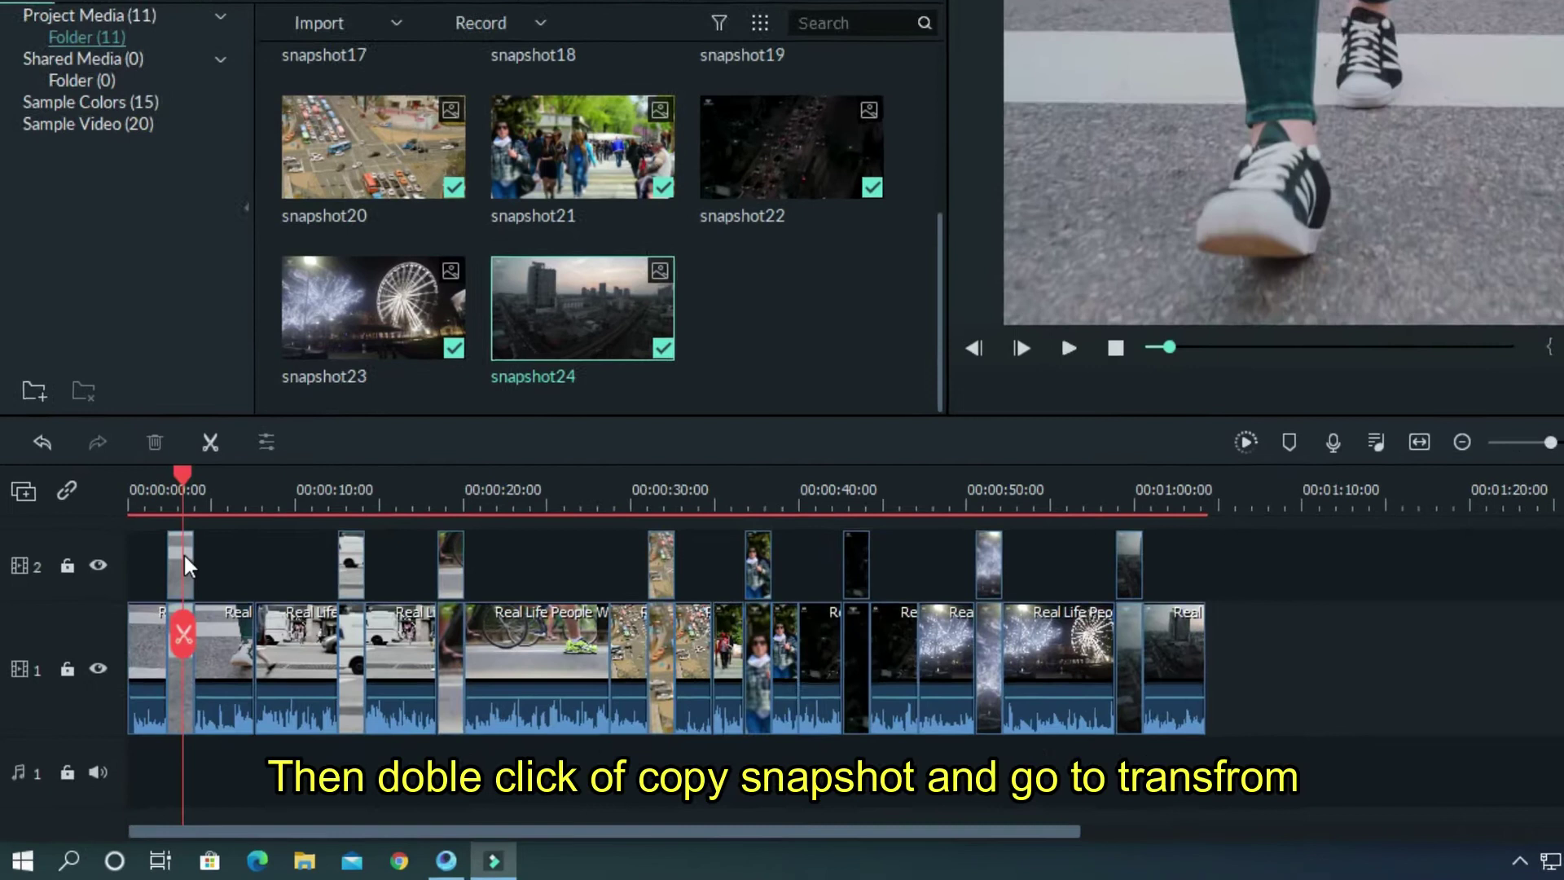
left_click(166, 586)
double_click(262, 418)
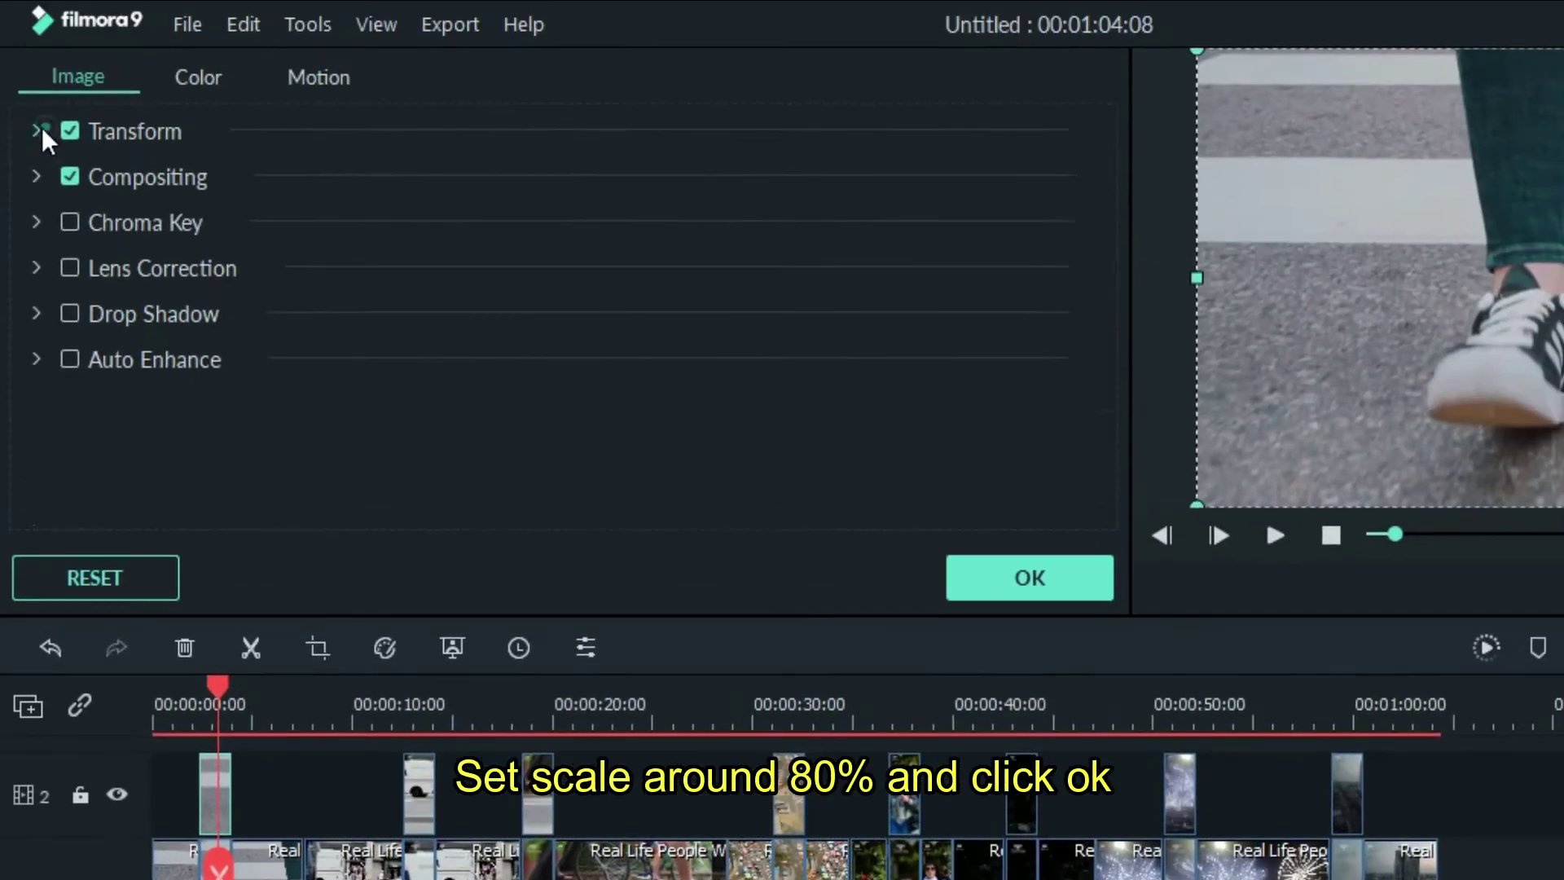
left_click(39, 129)
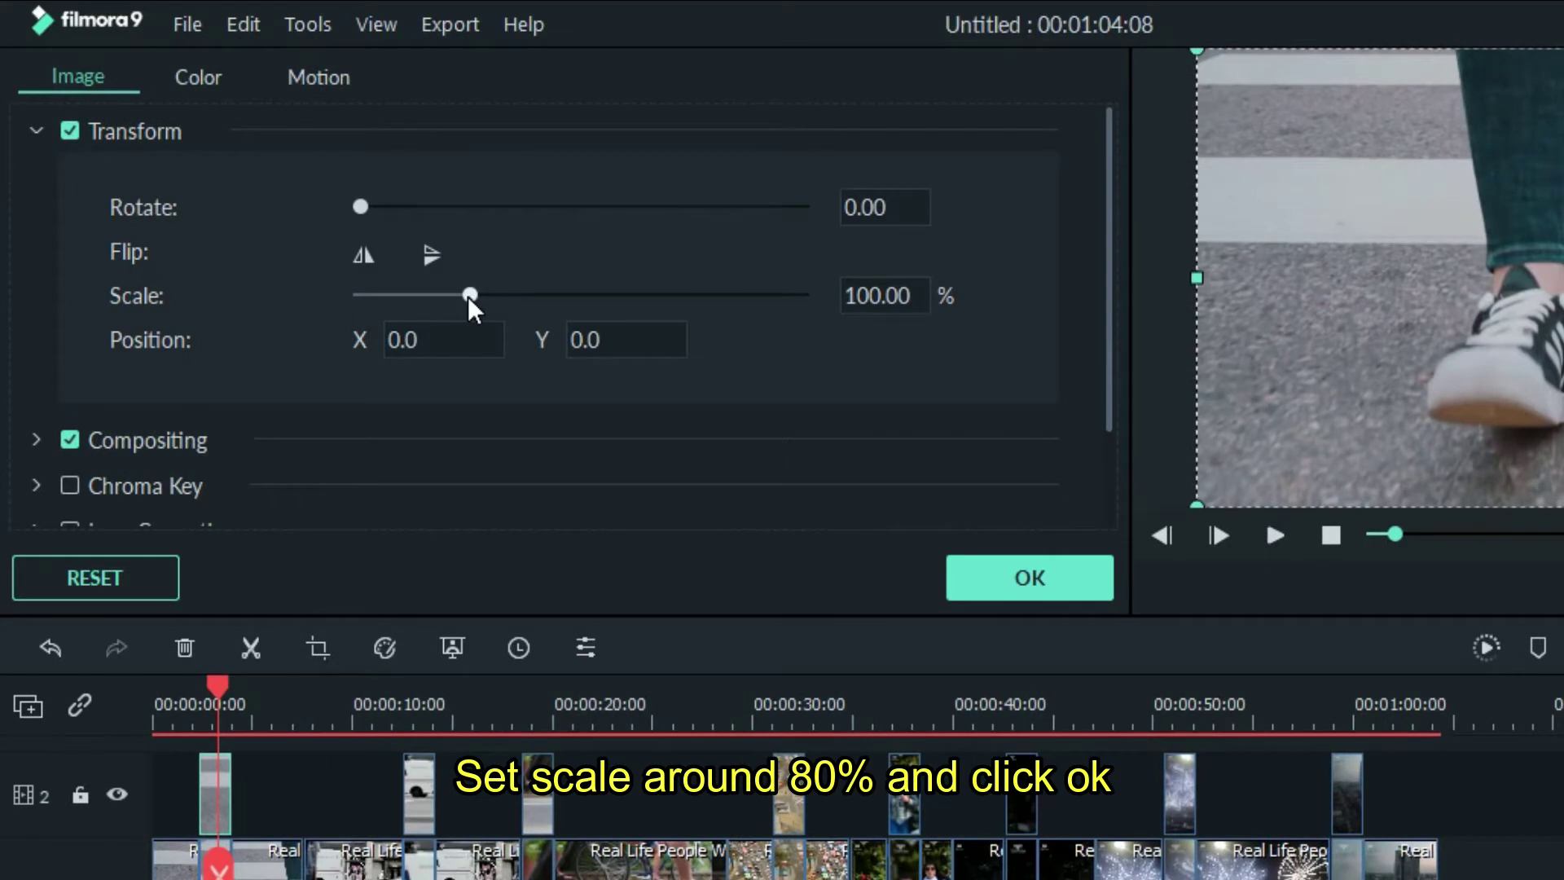
left_click_drag(469, 295, 448, 300)
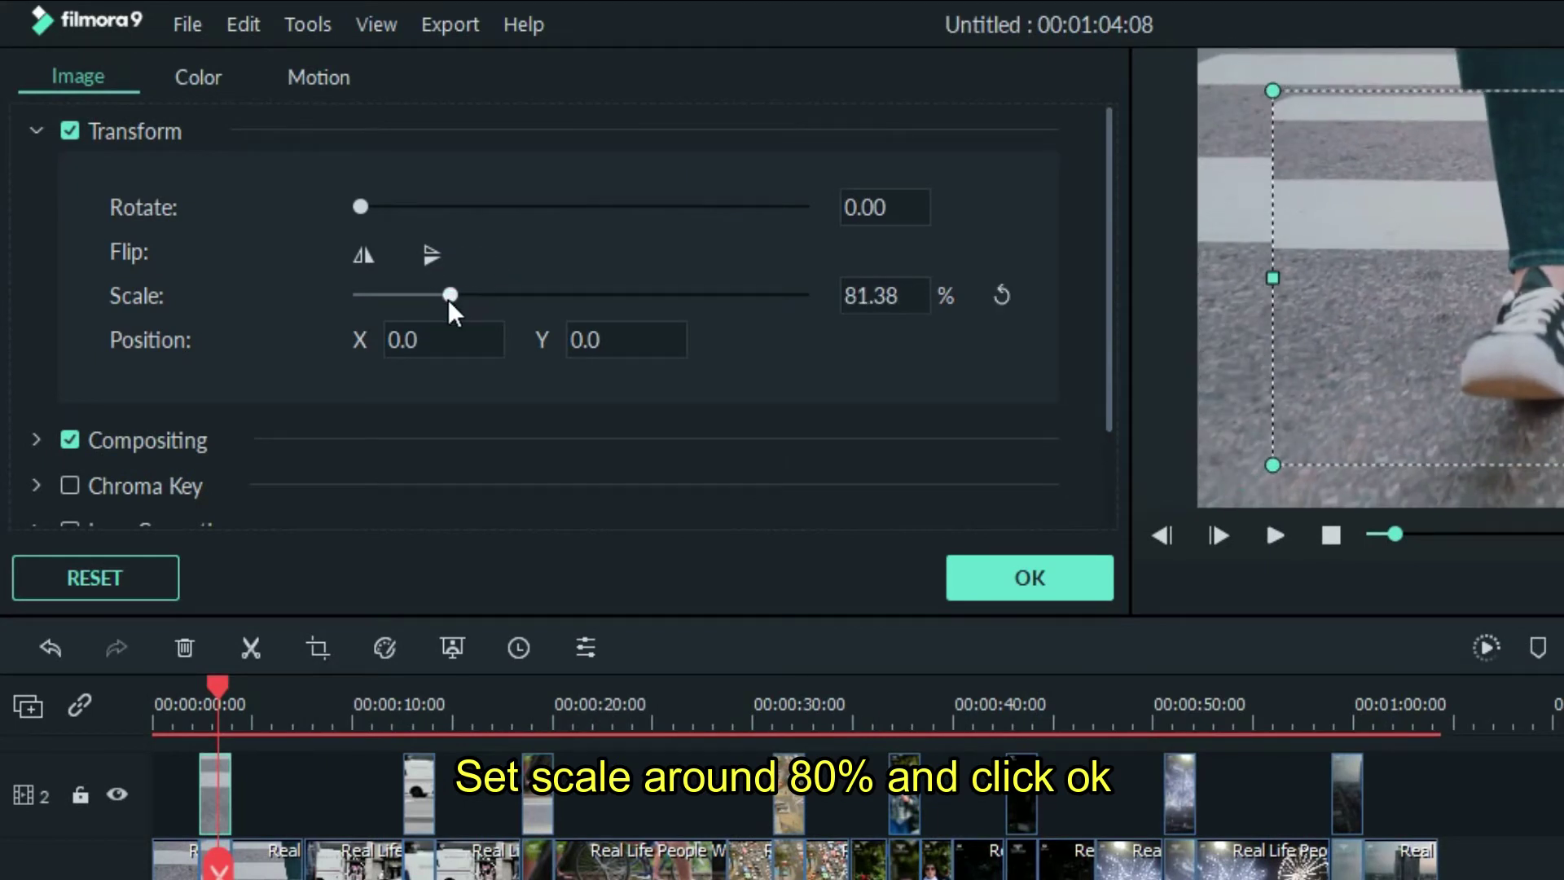
type("80")
key("Return")
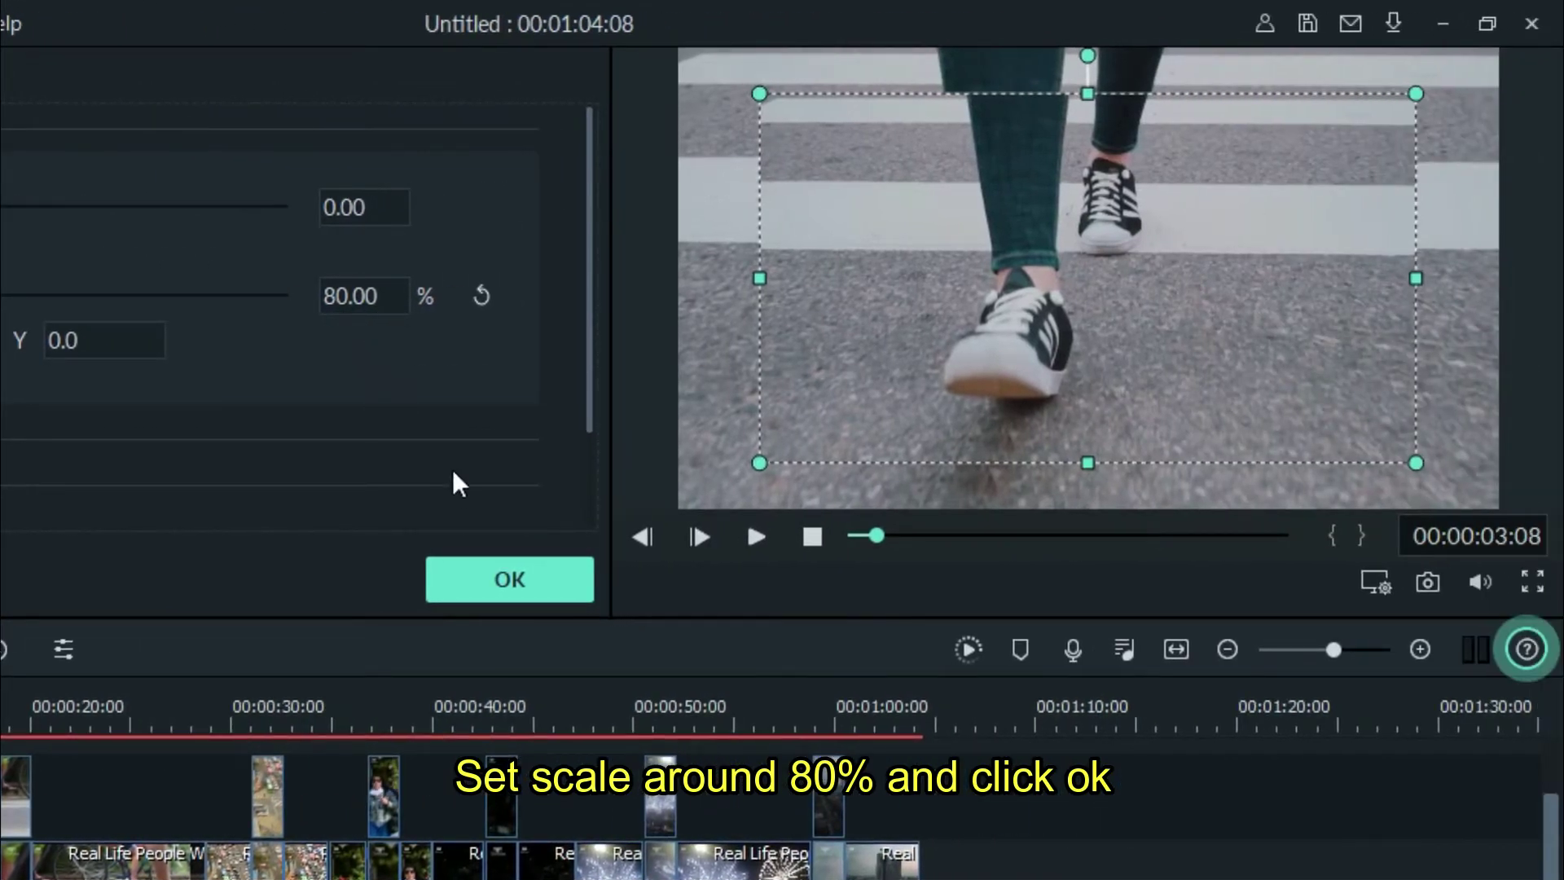
left_click(526, 569)
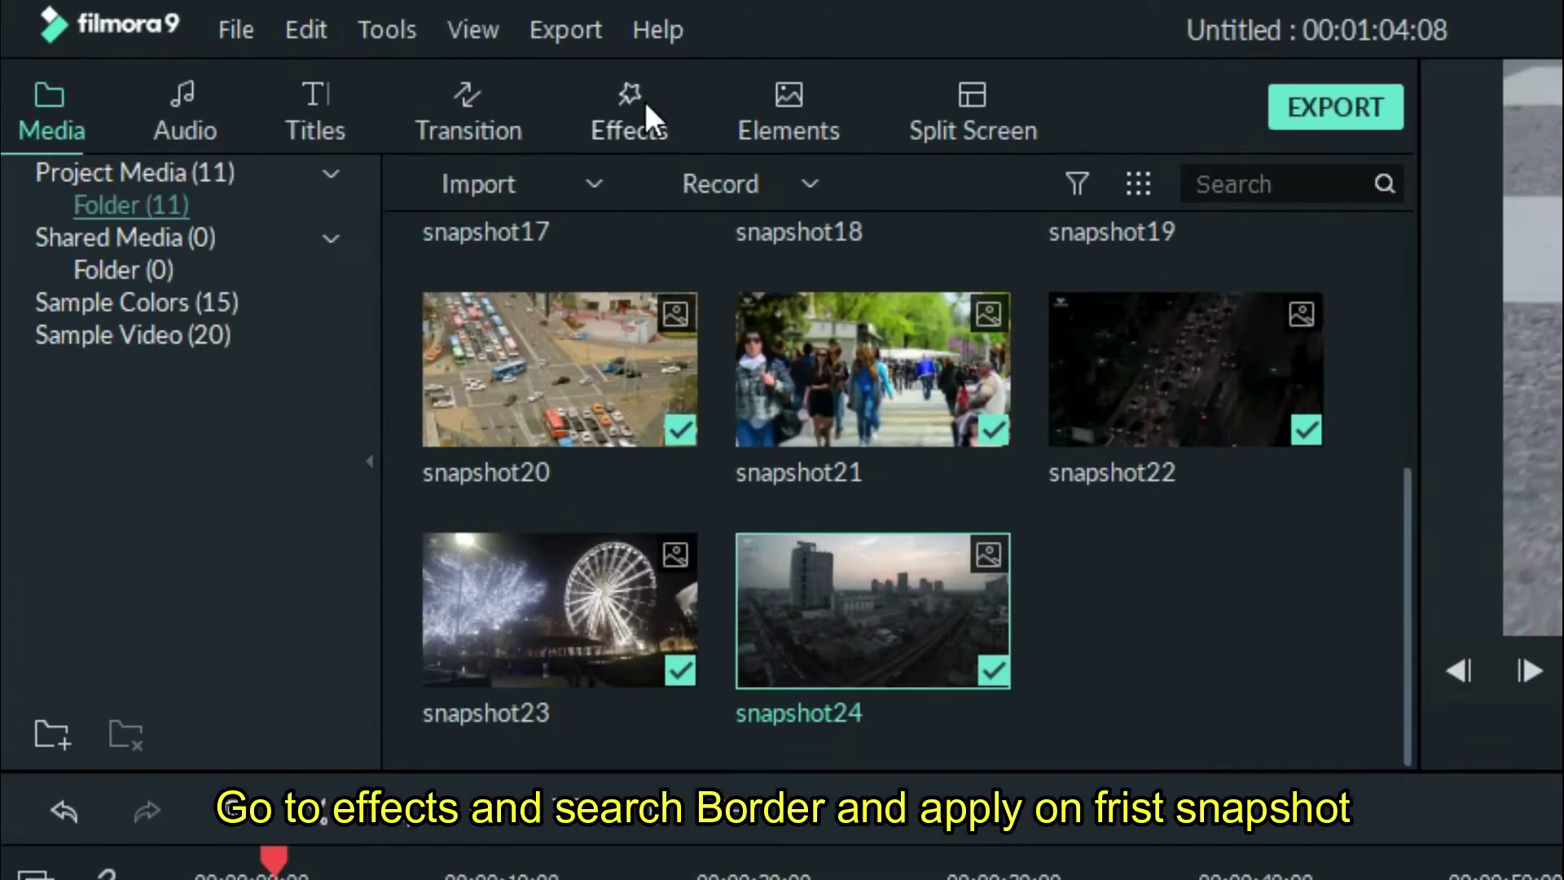
Find the Border effect and apply it to the first snapshot on track 2.
left_click(382, 64)
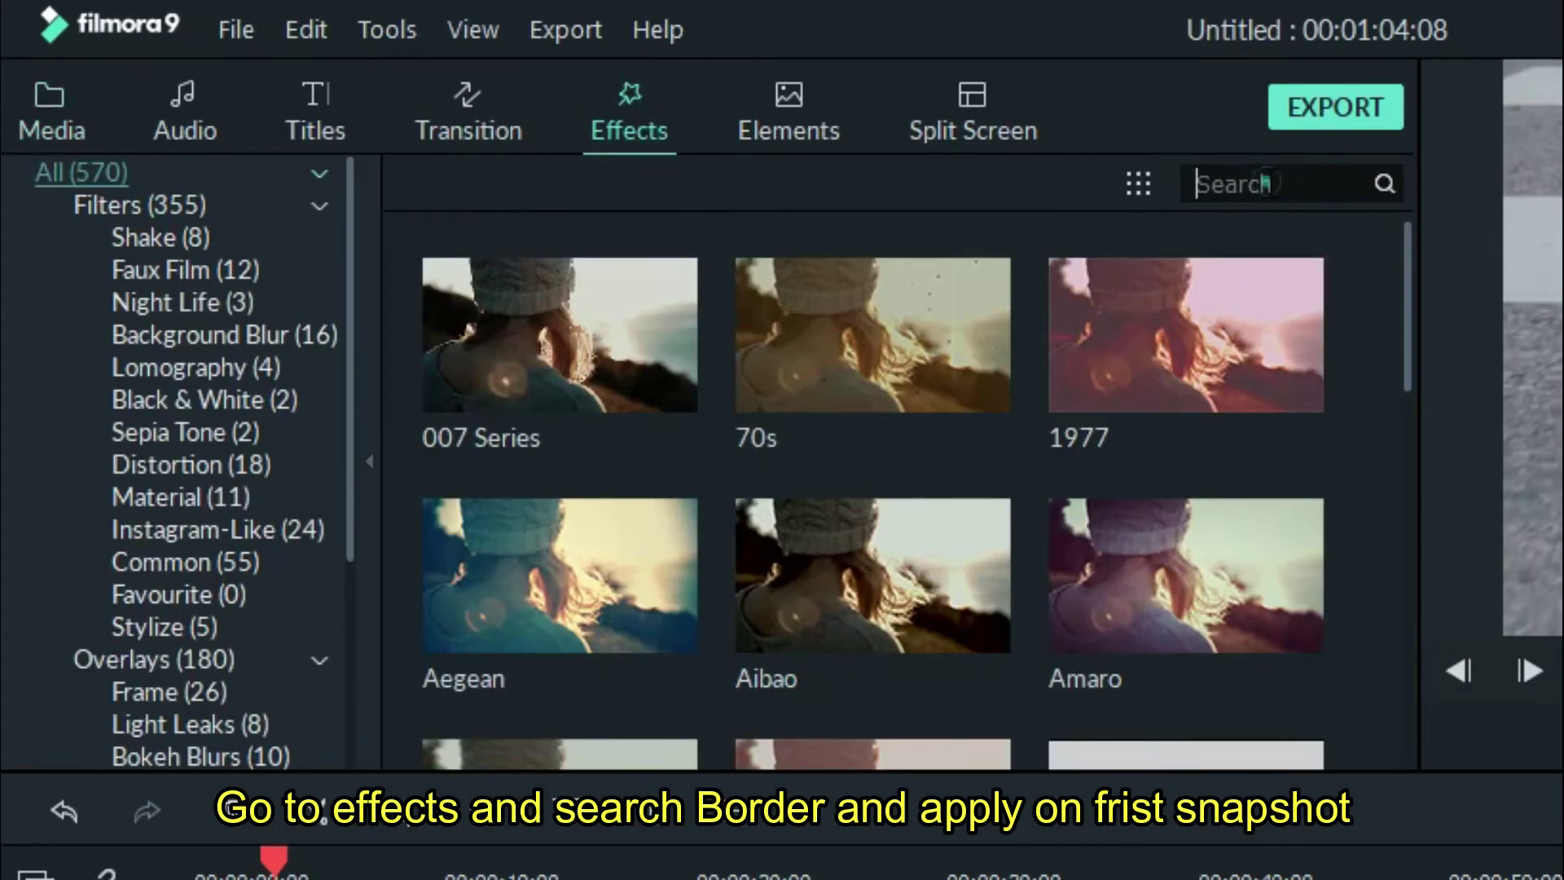
type("bor")
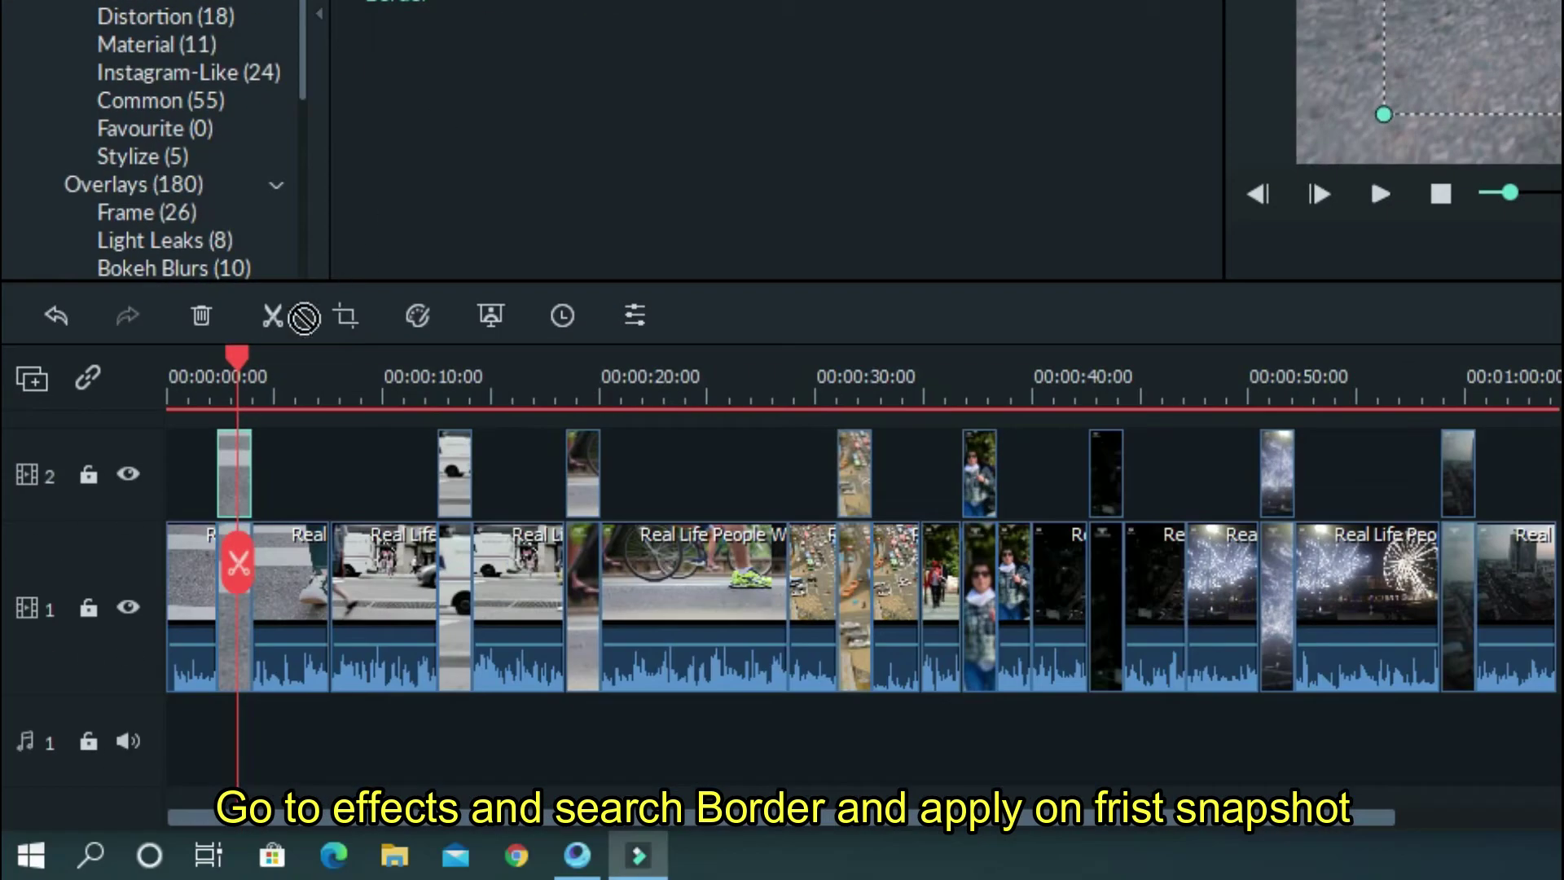
left_click_drag(304, 318, 235, 446)
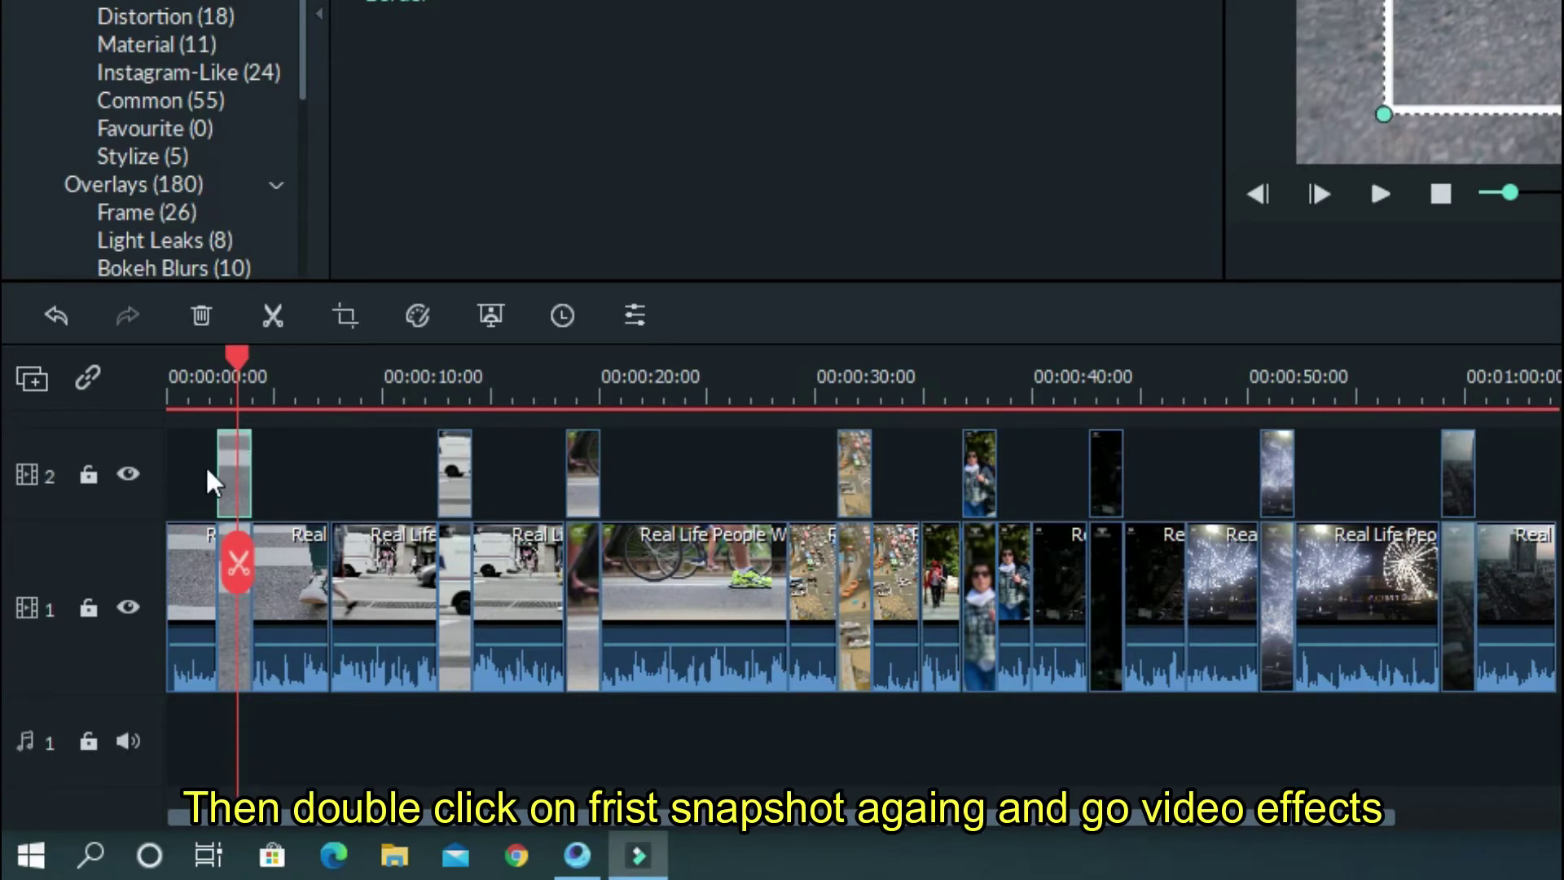
Set the Border effect's size to 2 on the first snapshot of track 2.
double_click(246, 461)
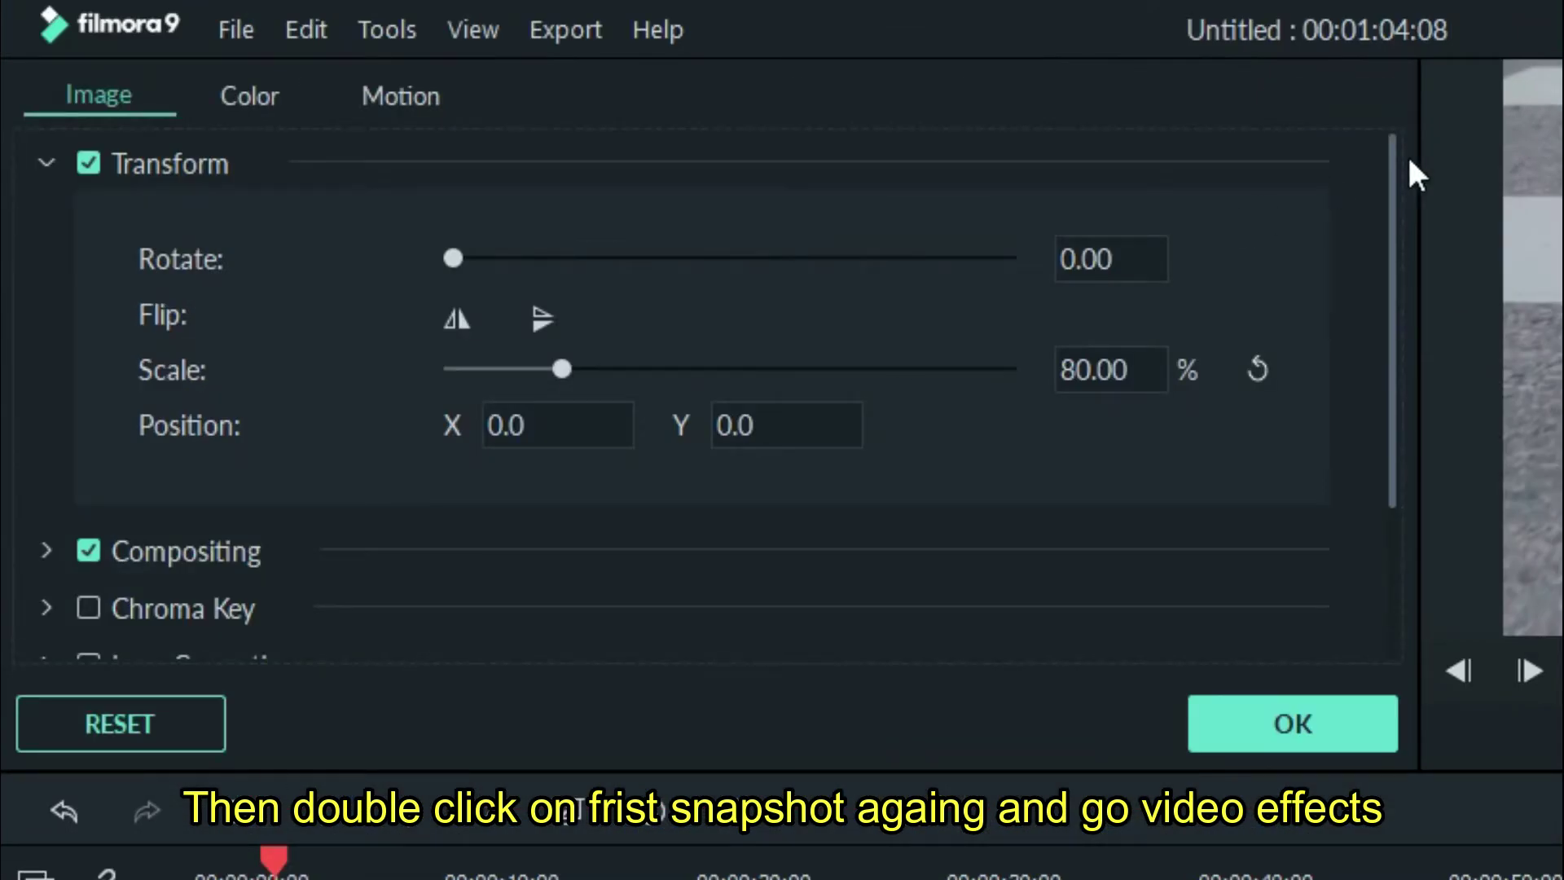
left_click(47, 163)
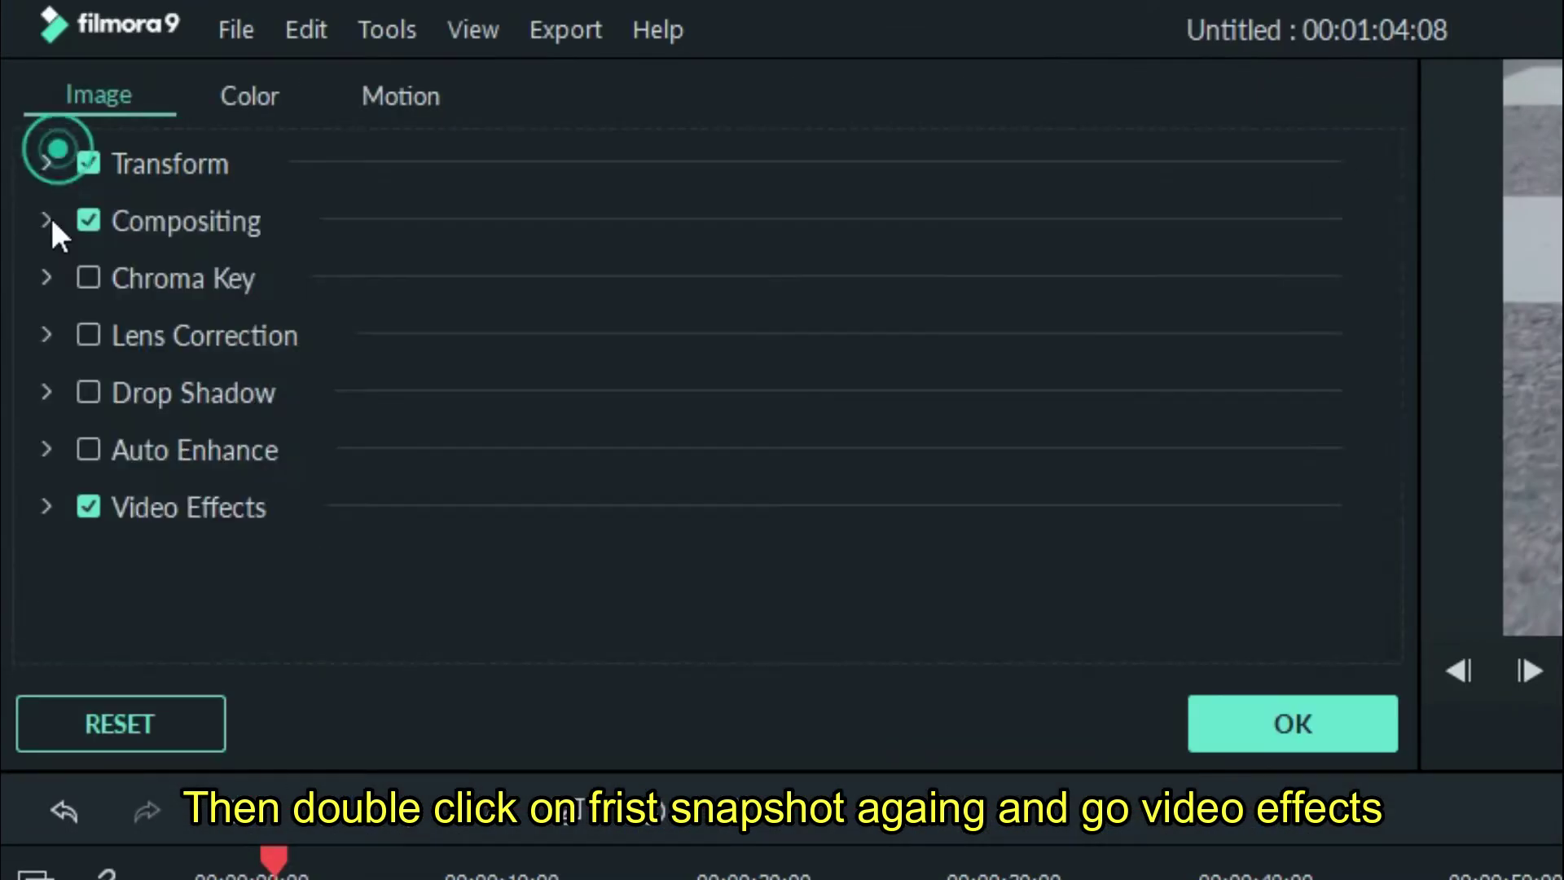
left_click(46, 507)
left_click_drag(1395, 246, 1399, 416)
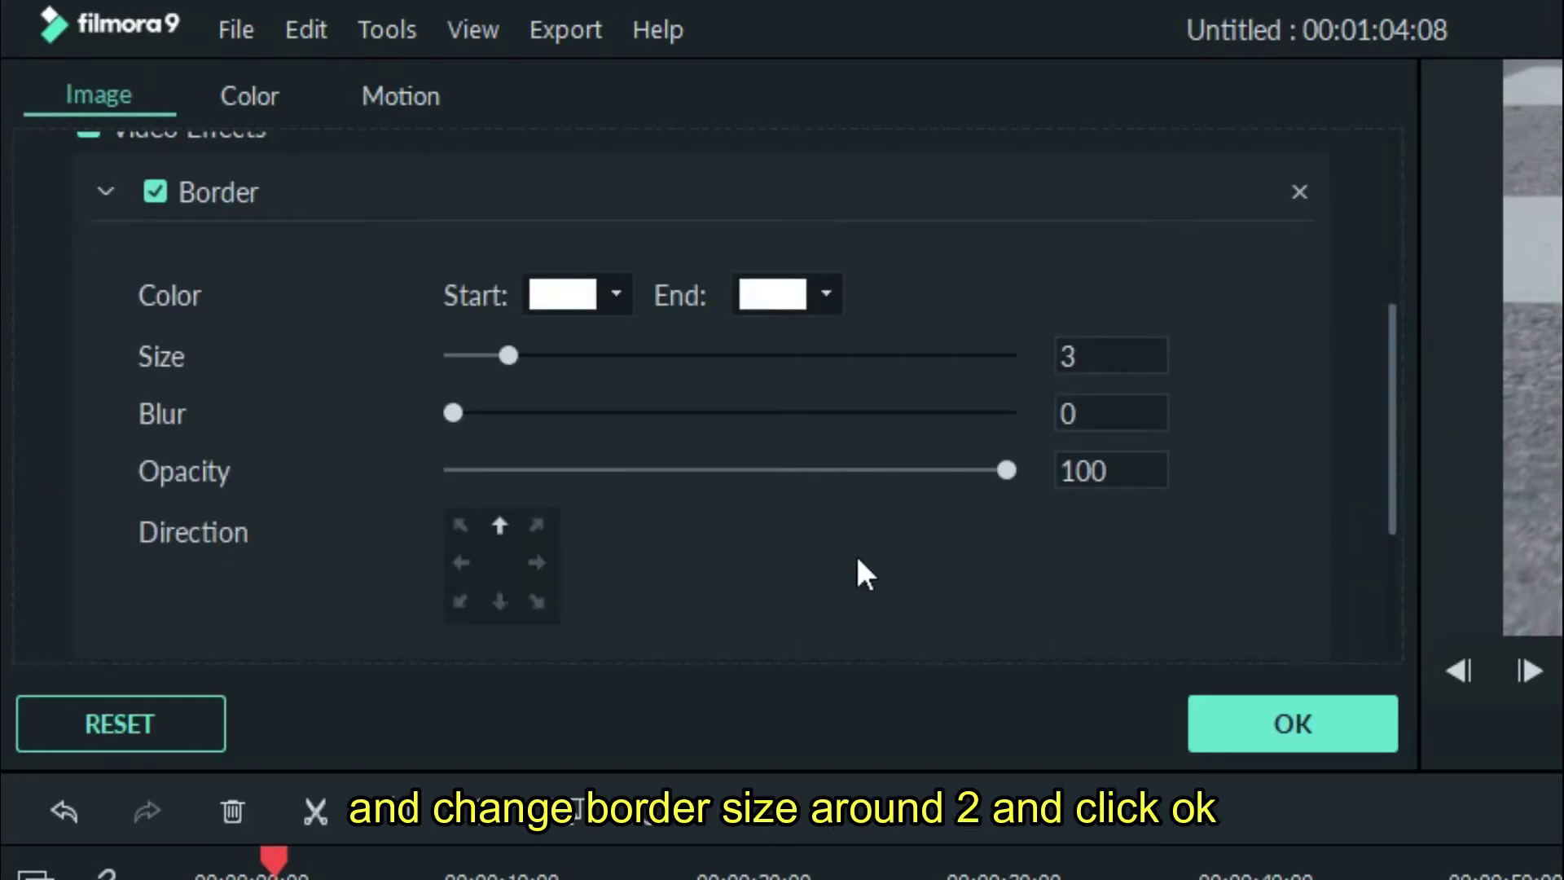
double_click(1068, 355)
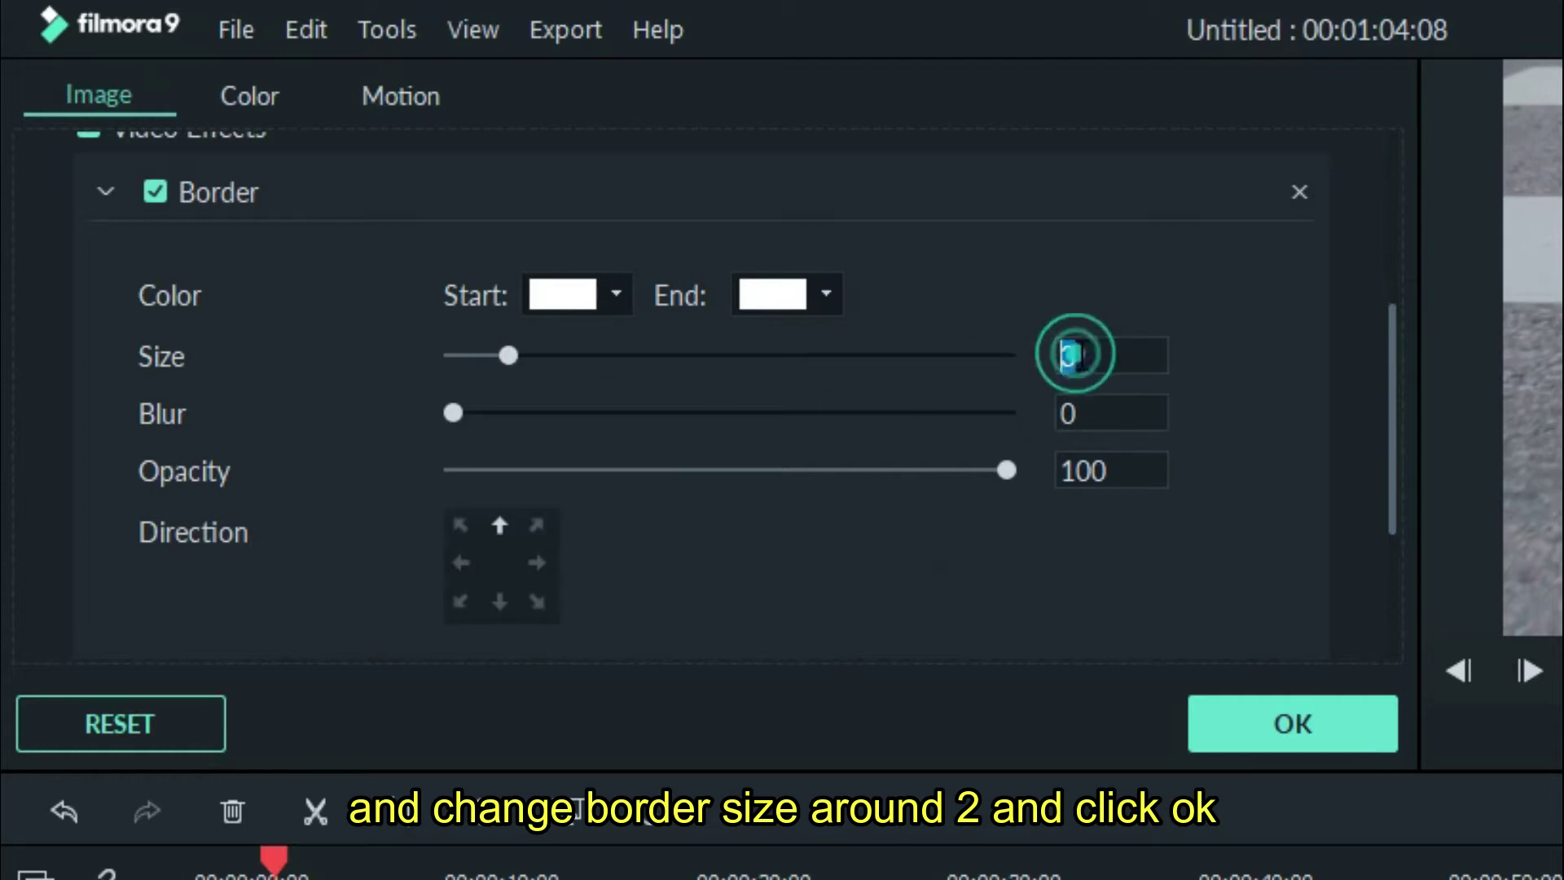
type("2")
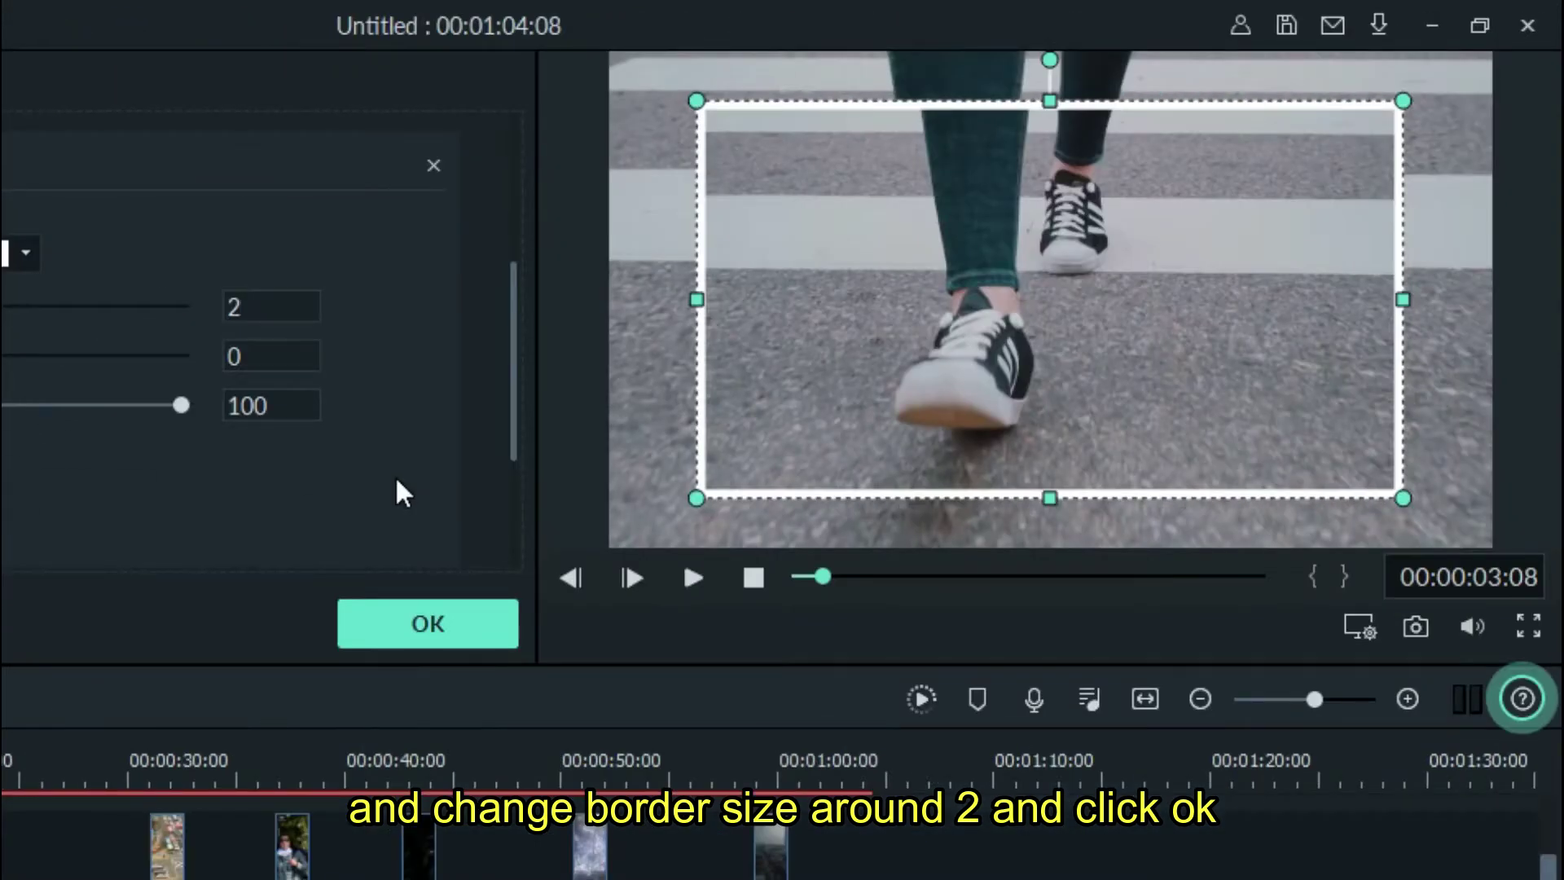
left_click(1144, 550)
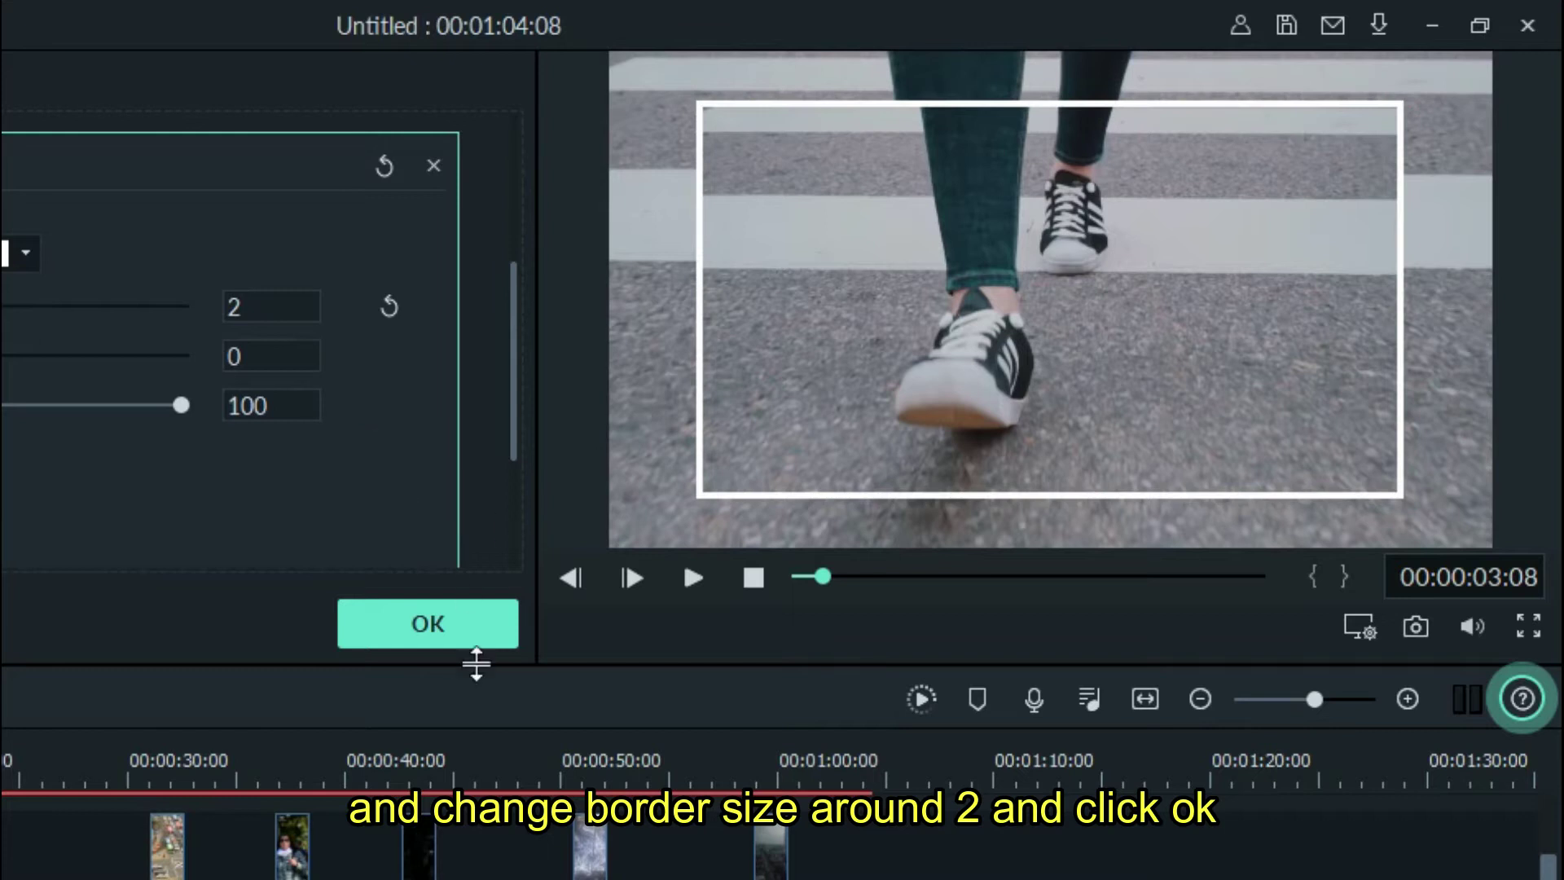
left_click(450, 612)
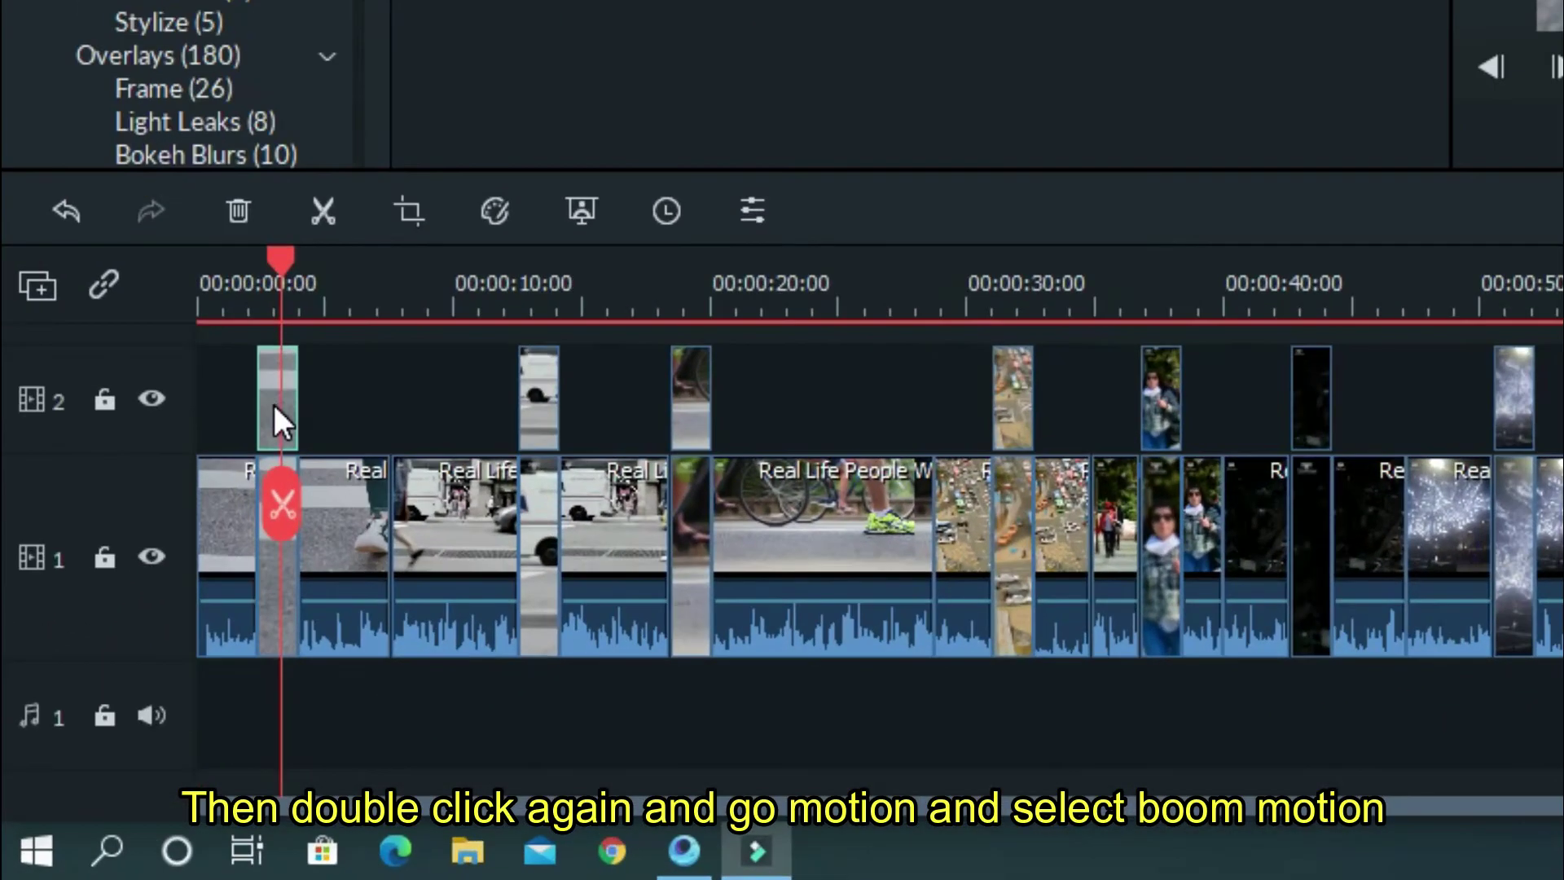
Apply the Boom! motion to the first snapshot on track 2.
double_click(277, 406)
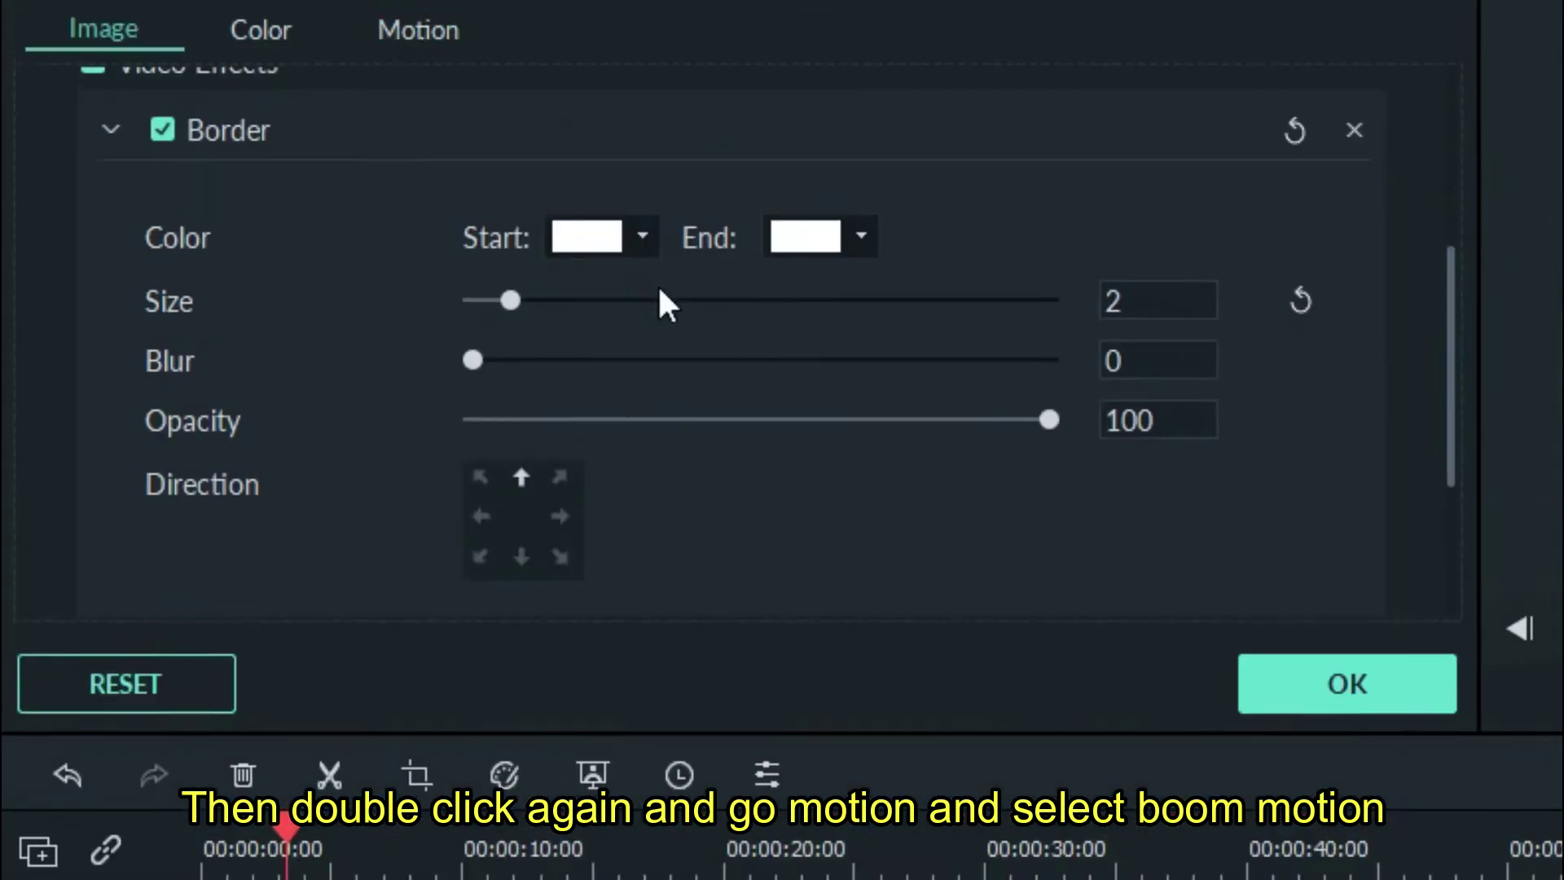
left_click(399, 27)
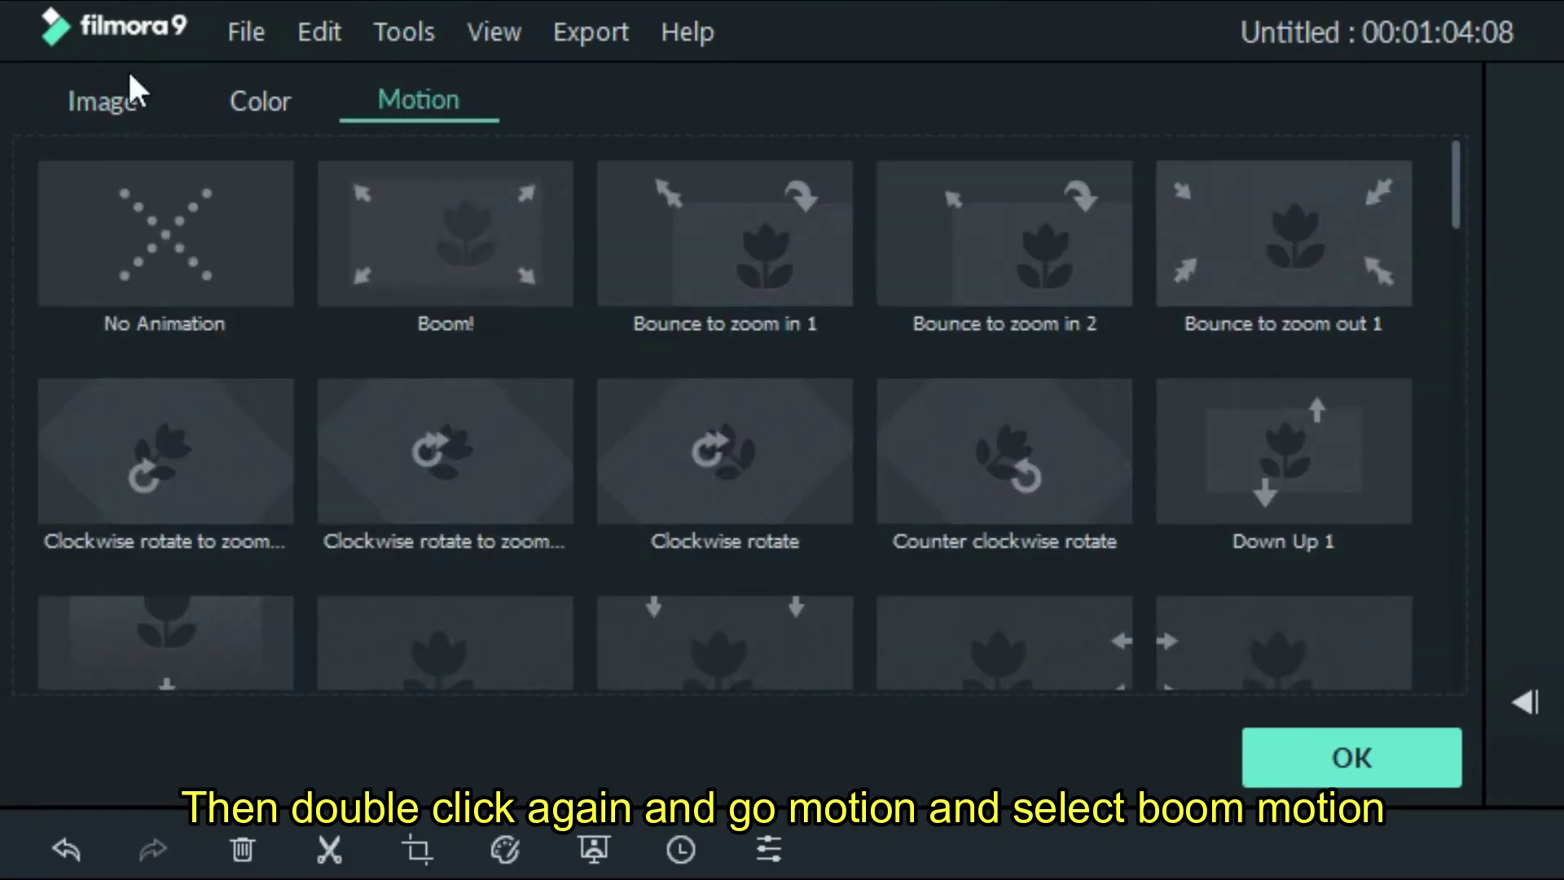
left_click(472, 247)
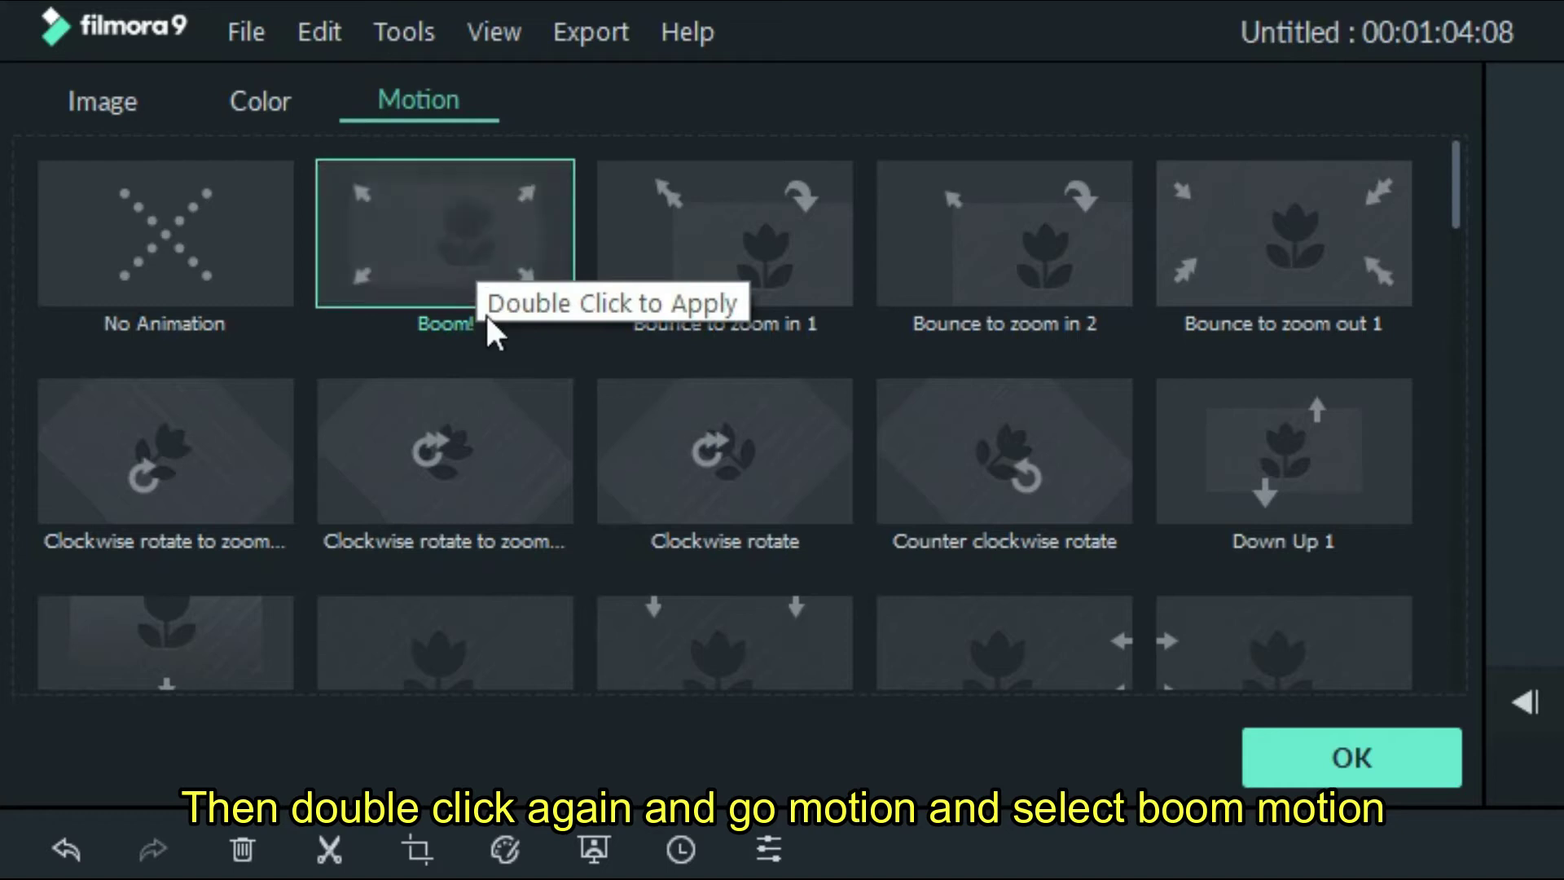
left_click(1377, 756)
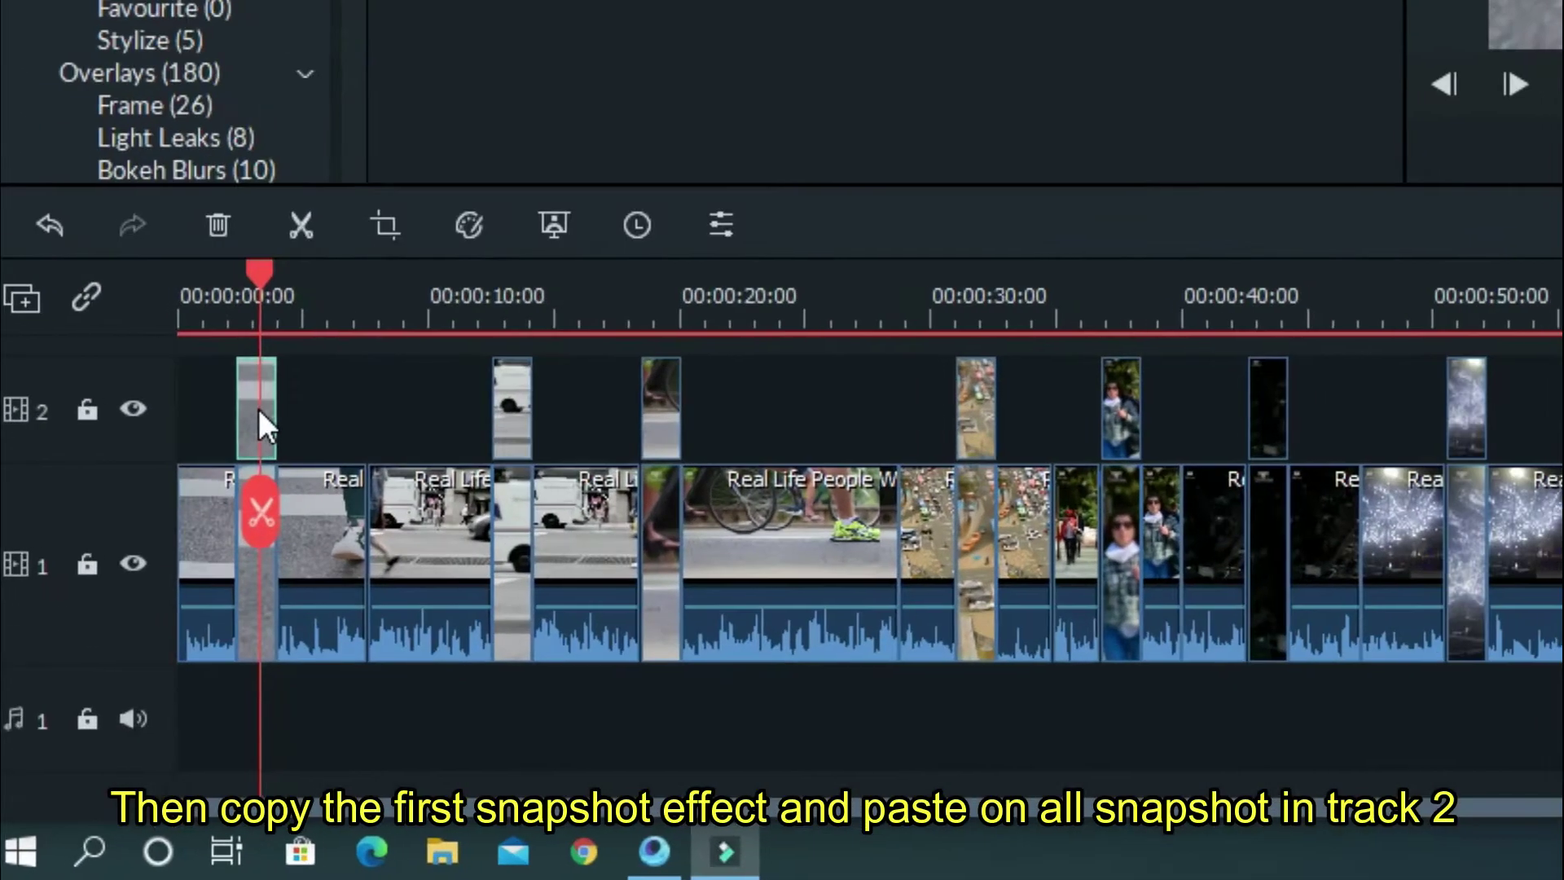
Copy the first track 2 snapshot's effects and paste them onto the second, third and fourth snapshots of that track.
right_click(257, 408)
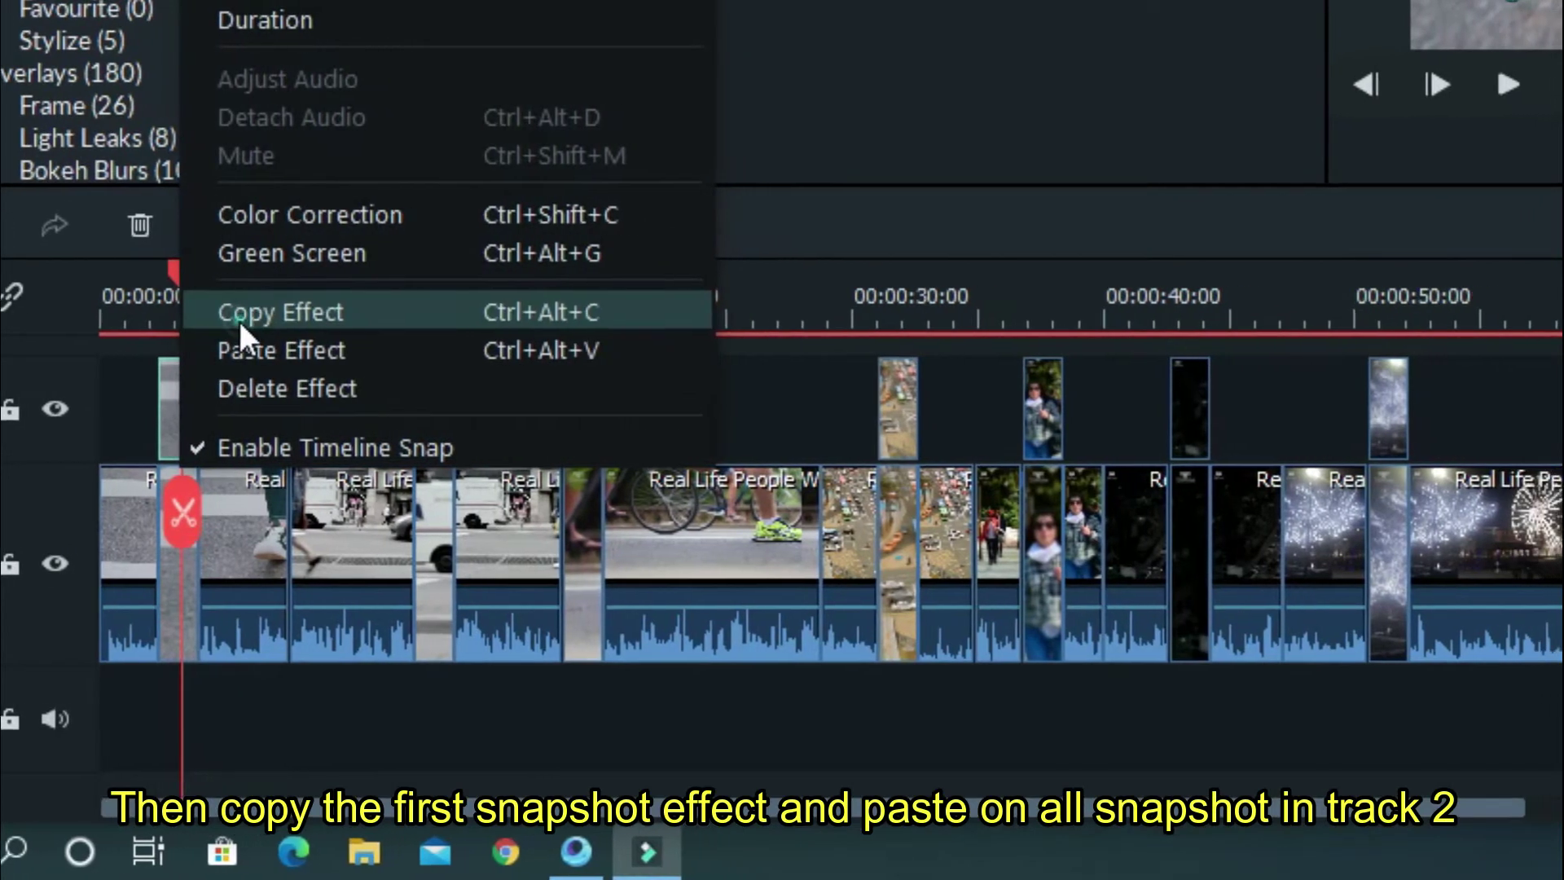
left_click(345, 320)
right_click(413, 388)
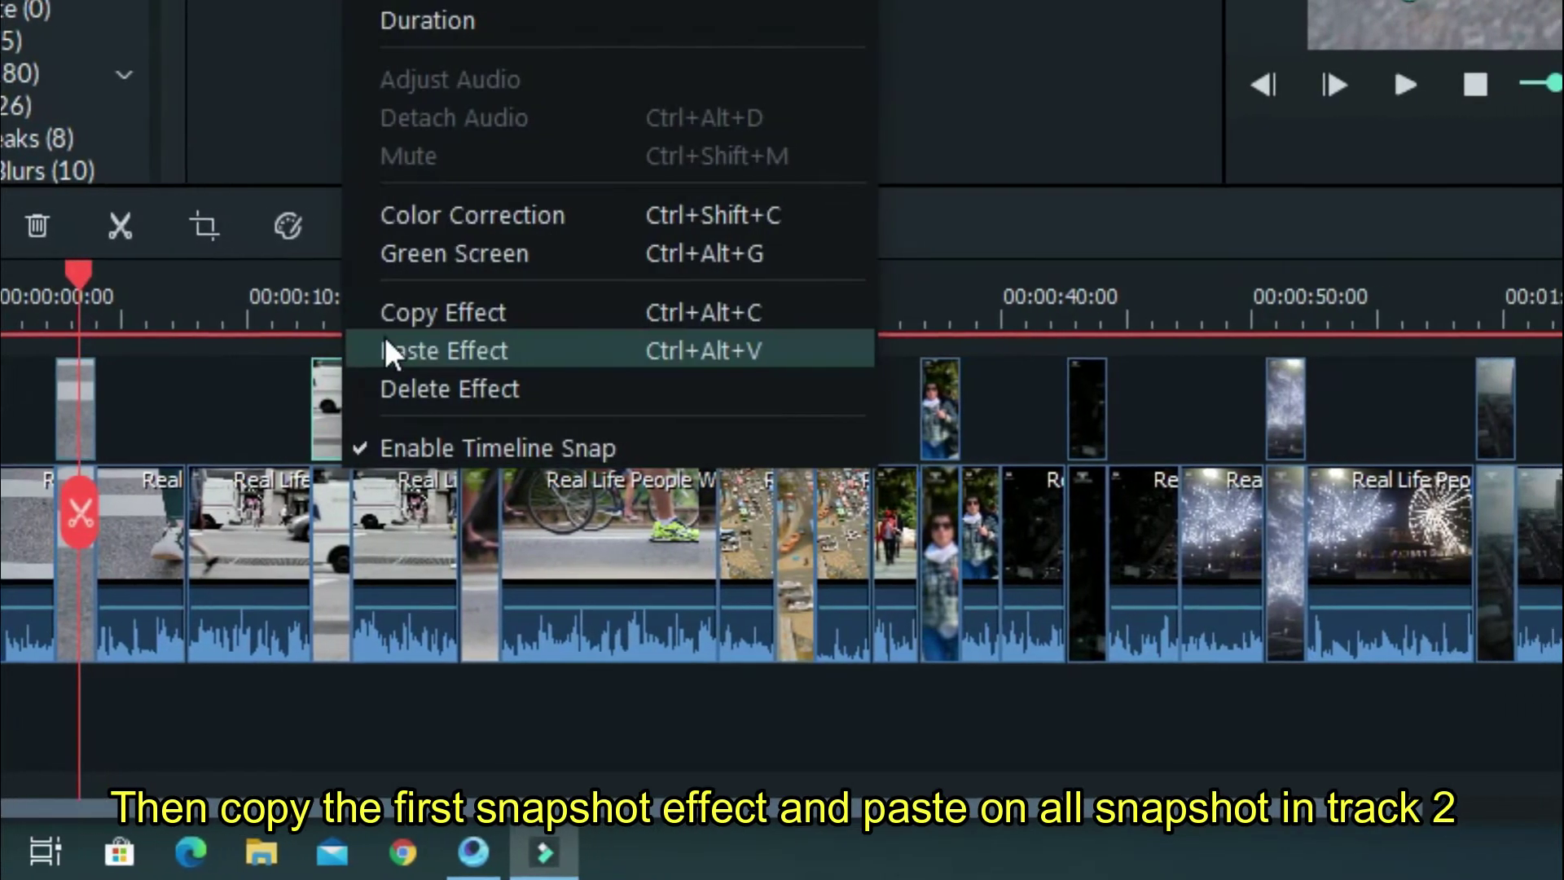
left_click(464, 337)
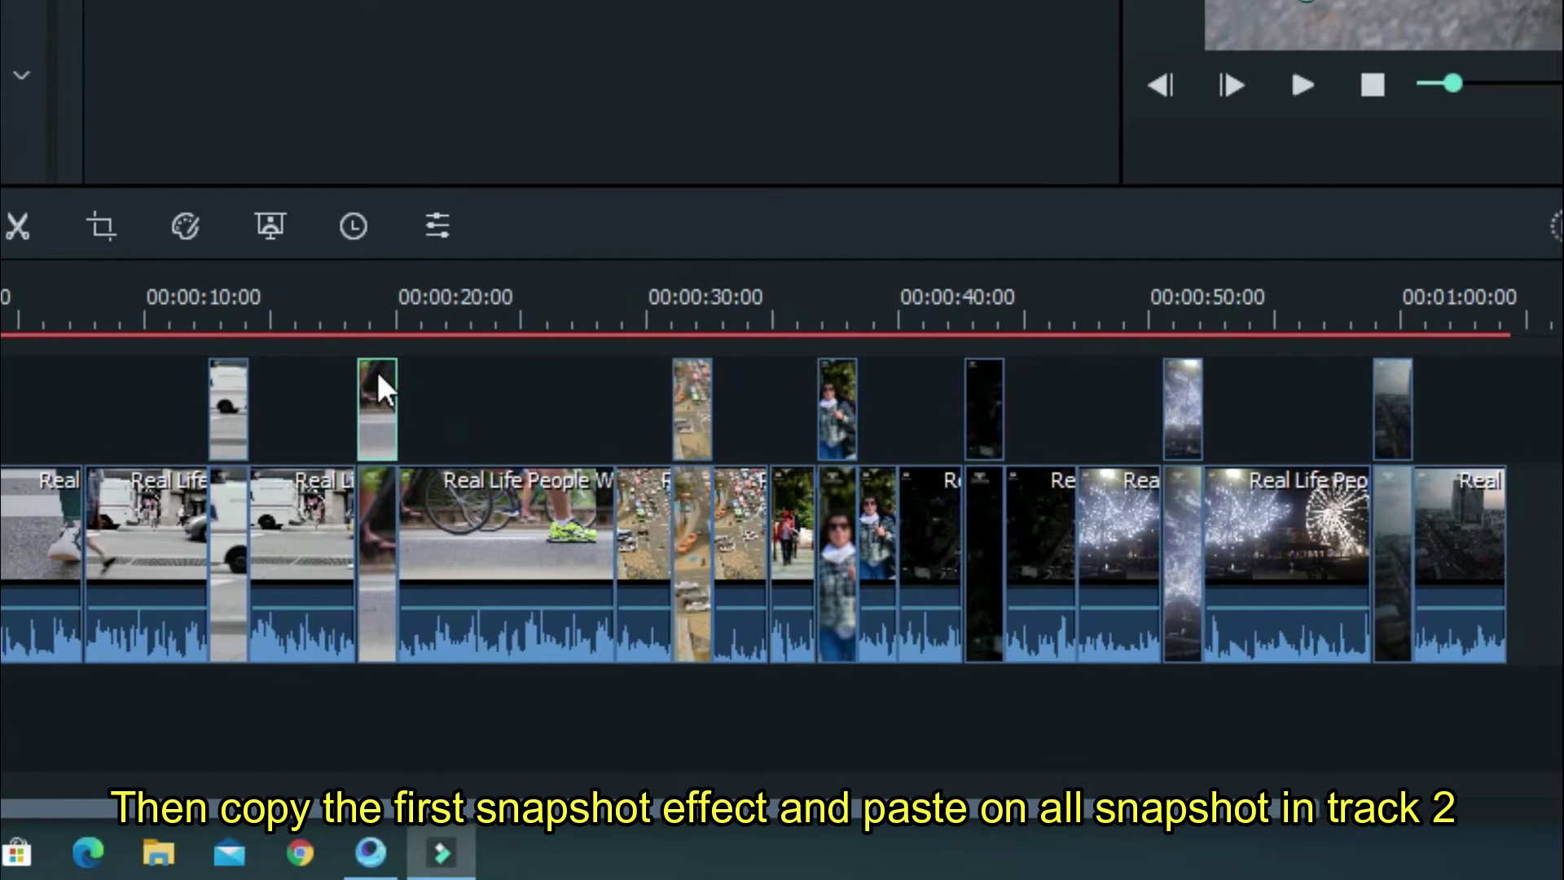
right_click(448, 374)
left_click(424, 350)
left_click(663, 397)
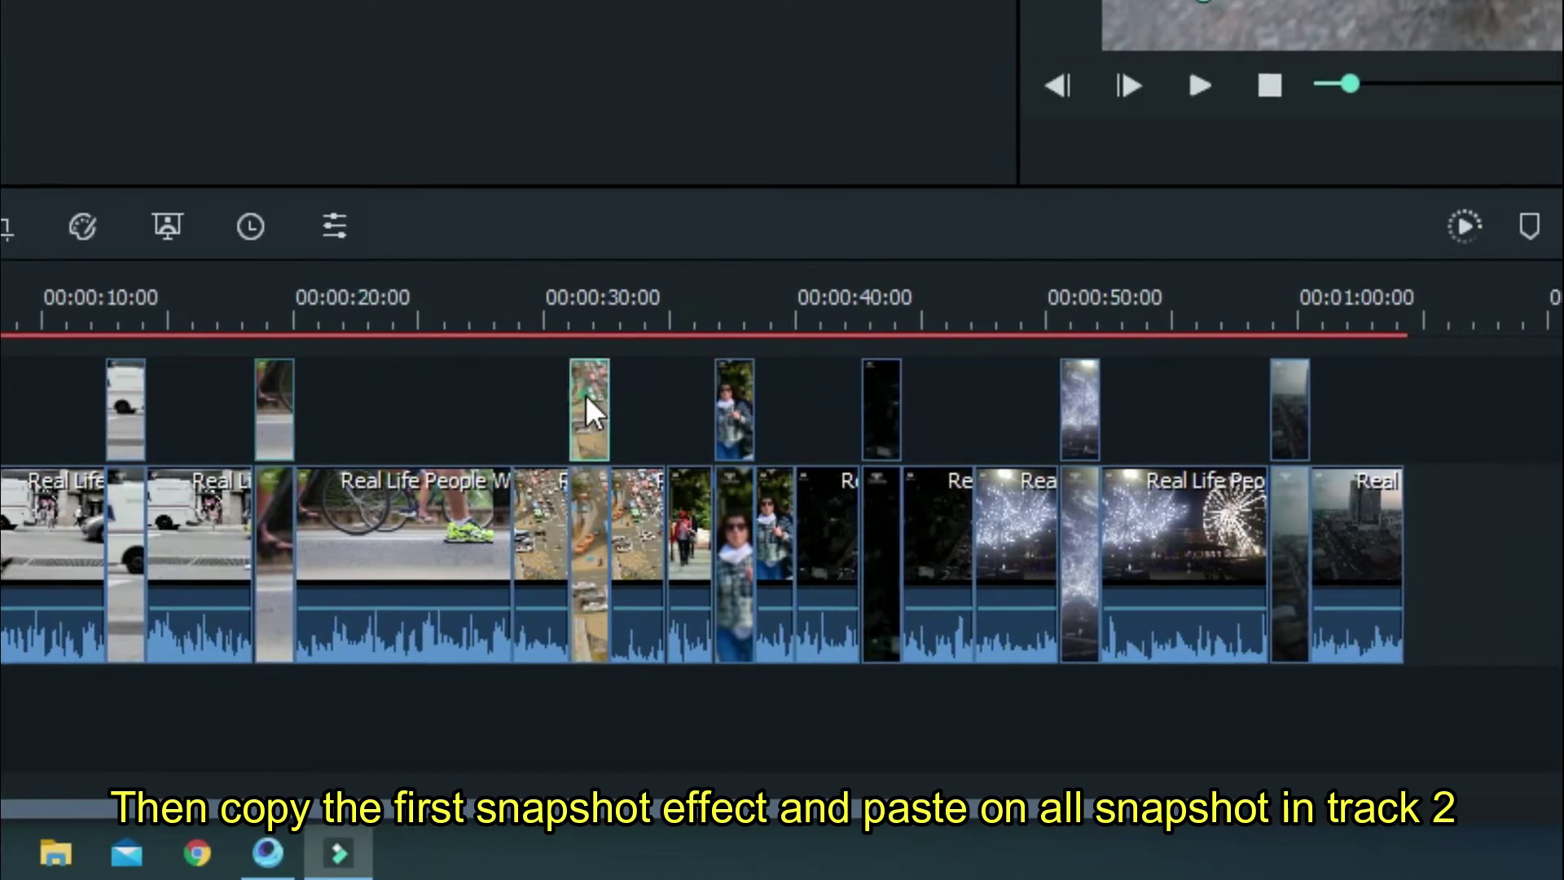
right_click(562, 396)
left_click(574, 359)
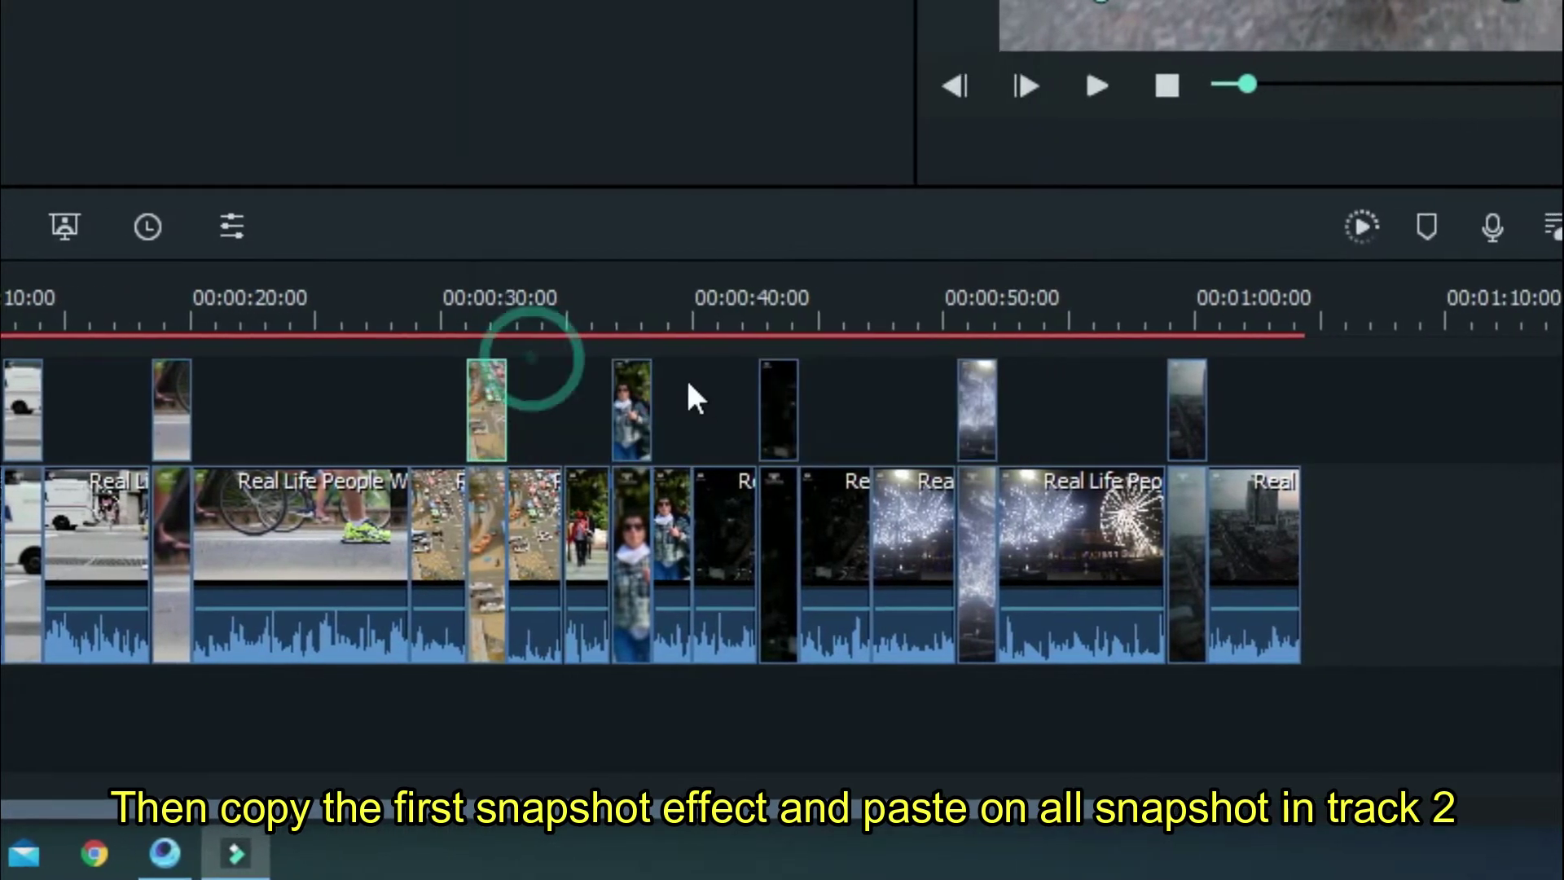
Paste the copied effects onto the last four snapshots on track 2.
right_click(618, 390)
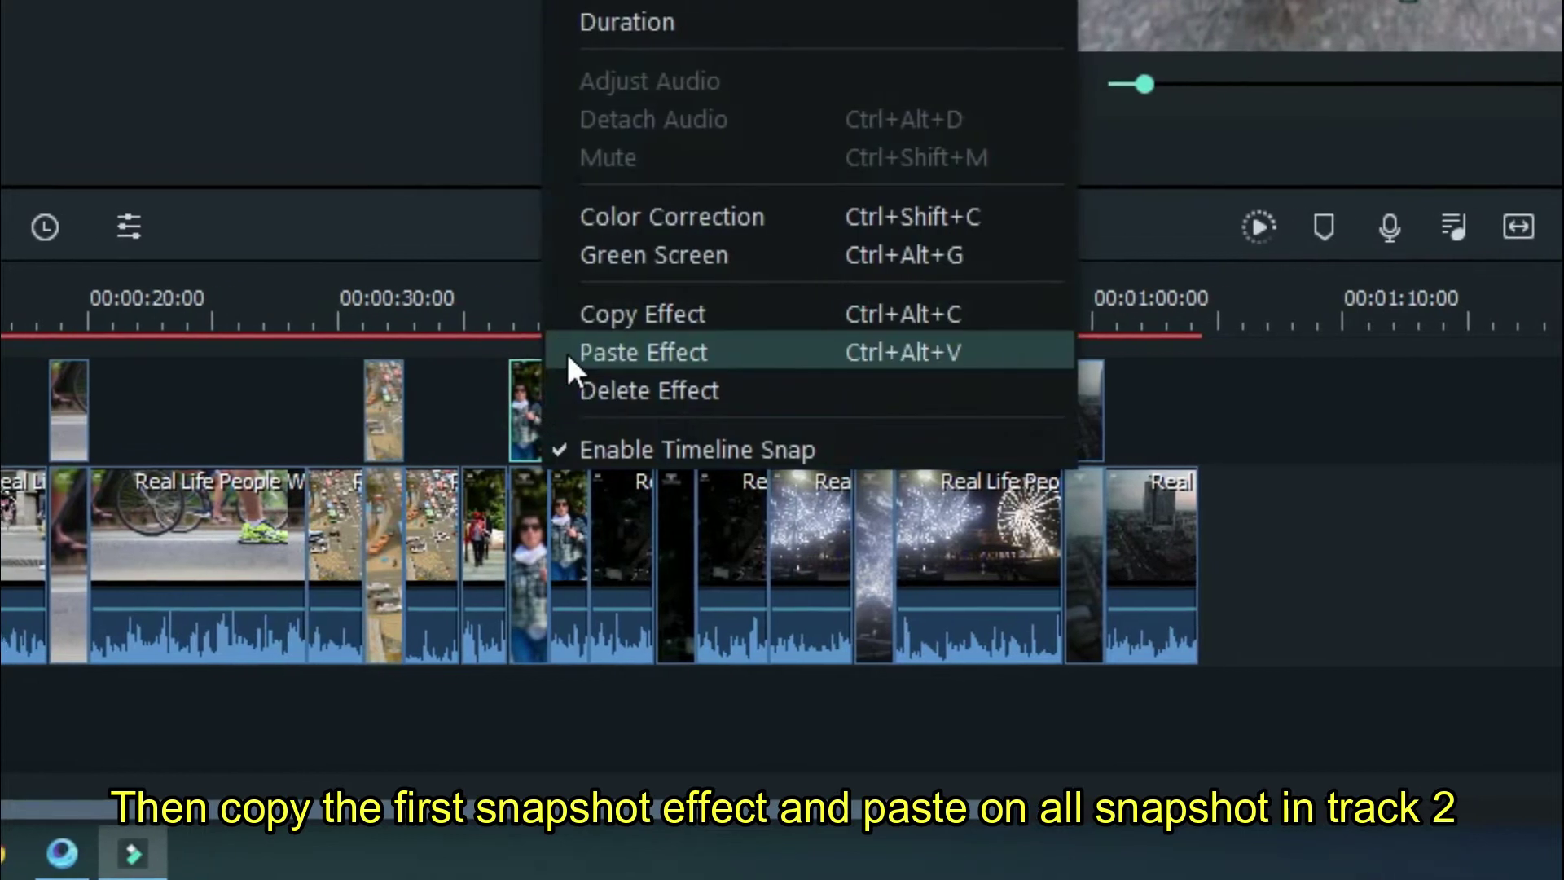
left_click(643, 352)
right_click(651, 395)
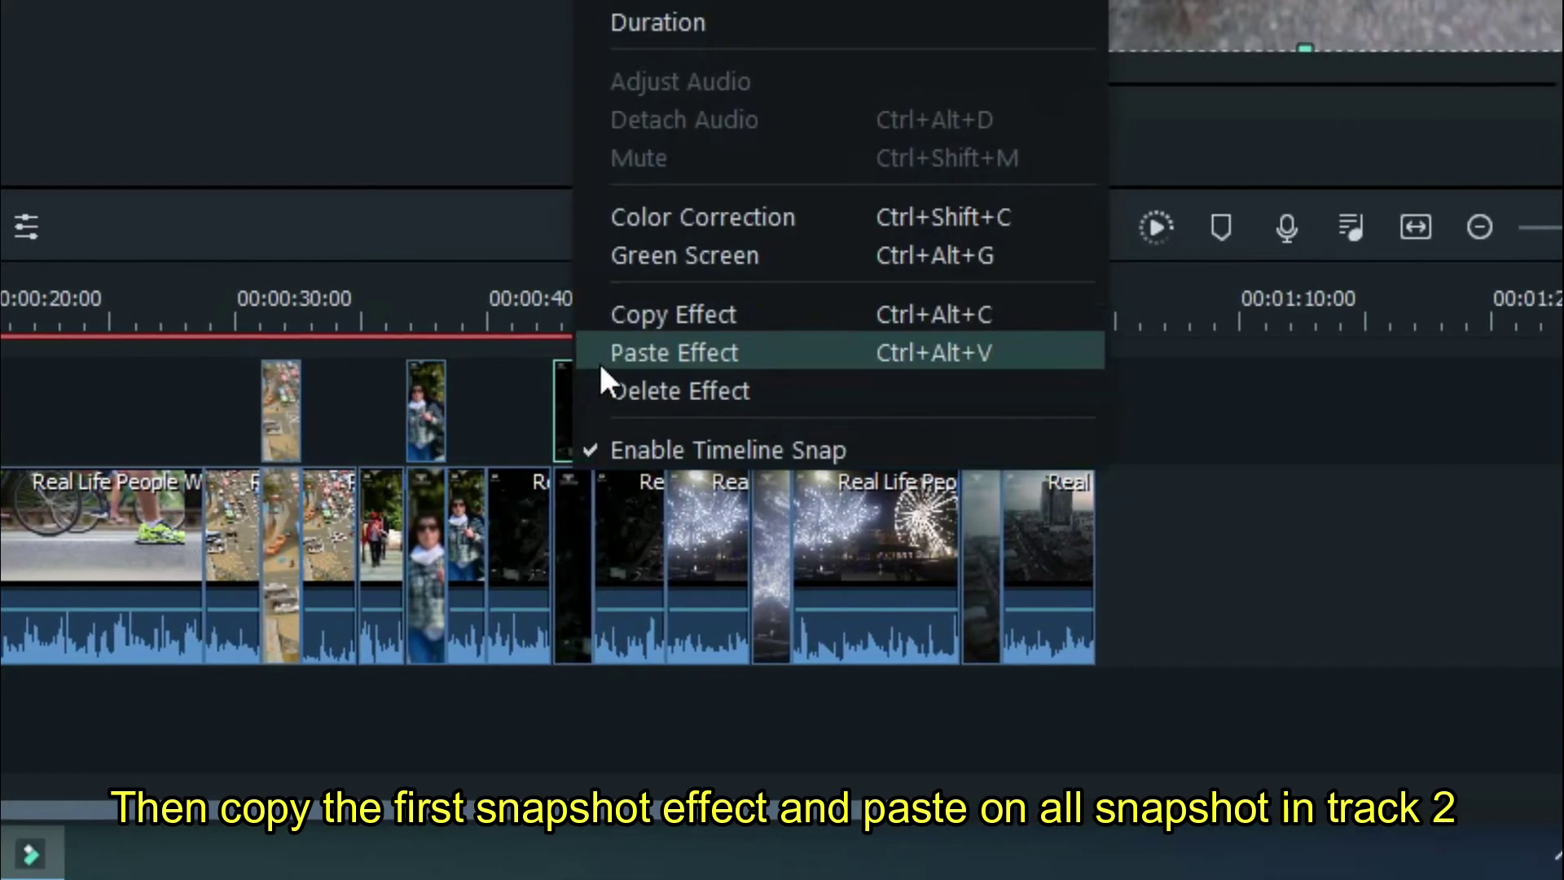
left_click(691, 350)
right_click(747, 391)
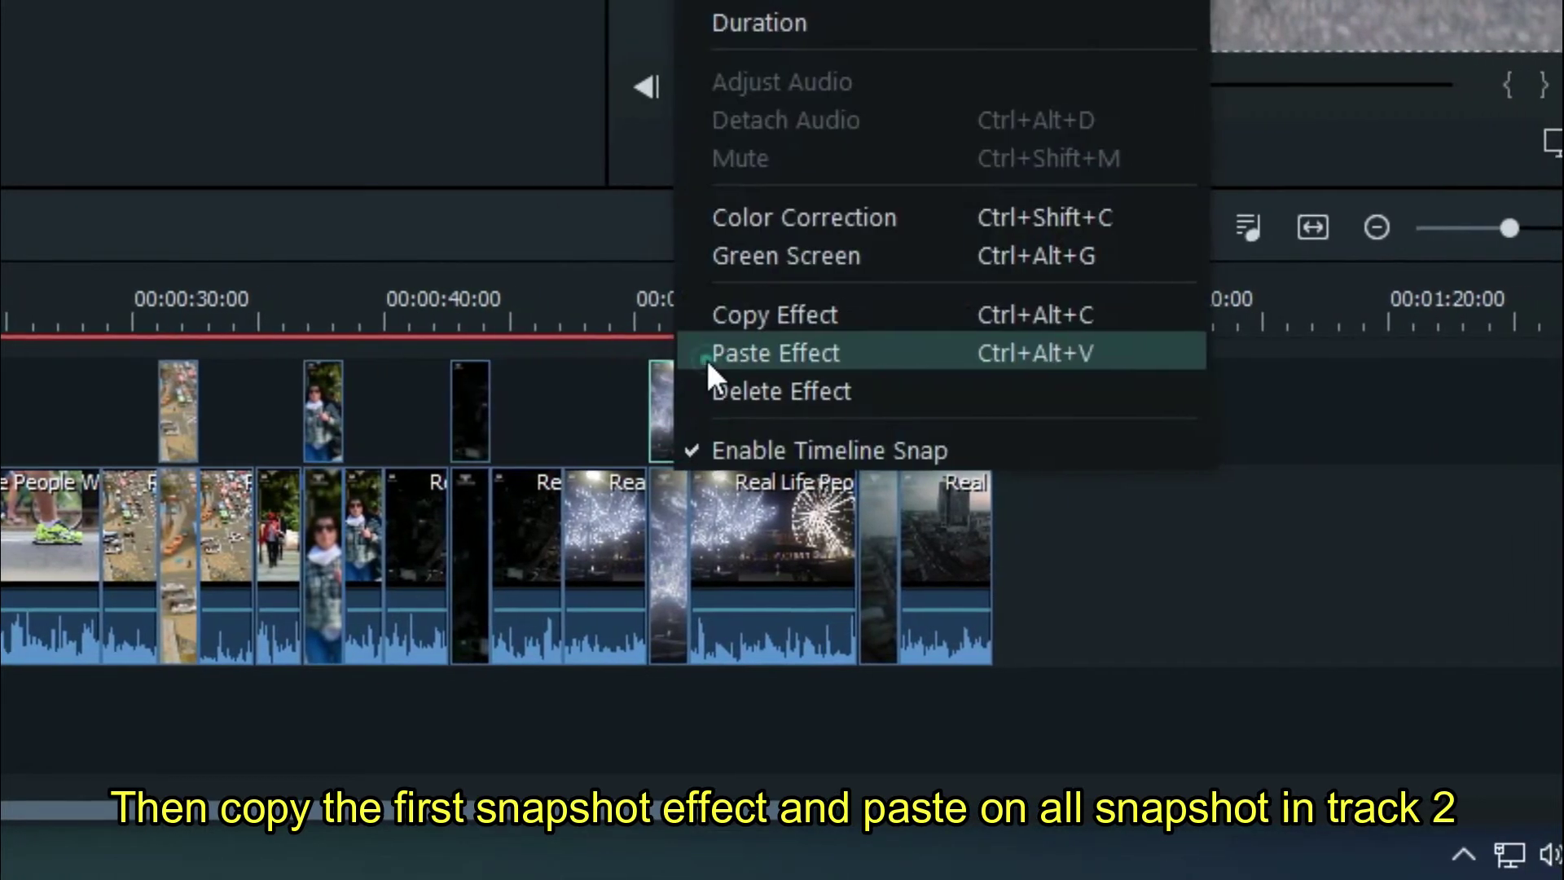
left_click(789, 353)
right_click(853, 391)
left_click(884, 352)
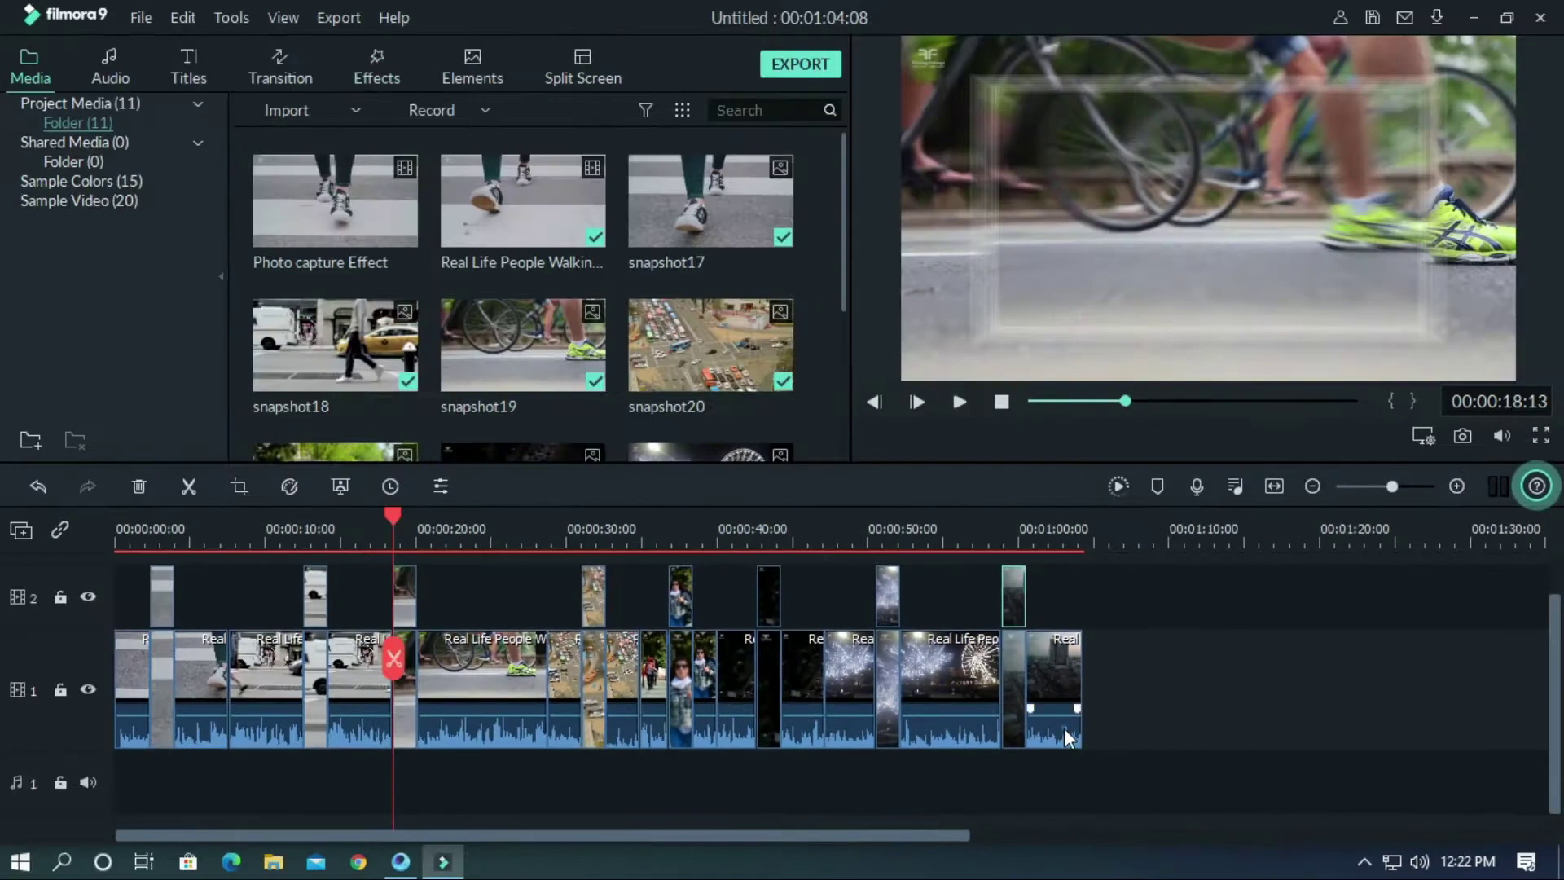
Mute the last six footage clips on video track 1, working back from the end.
right_click(970, 733)
left_click(1010, 524)
right_click(857, 723)
left_click(887, 548)
right_click(857, 717)
left_click(890, 505)
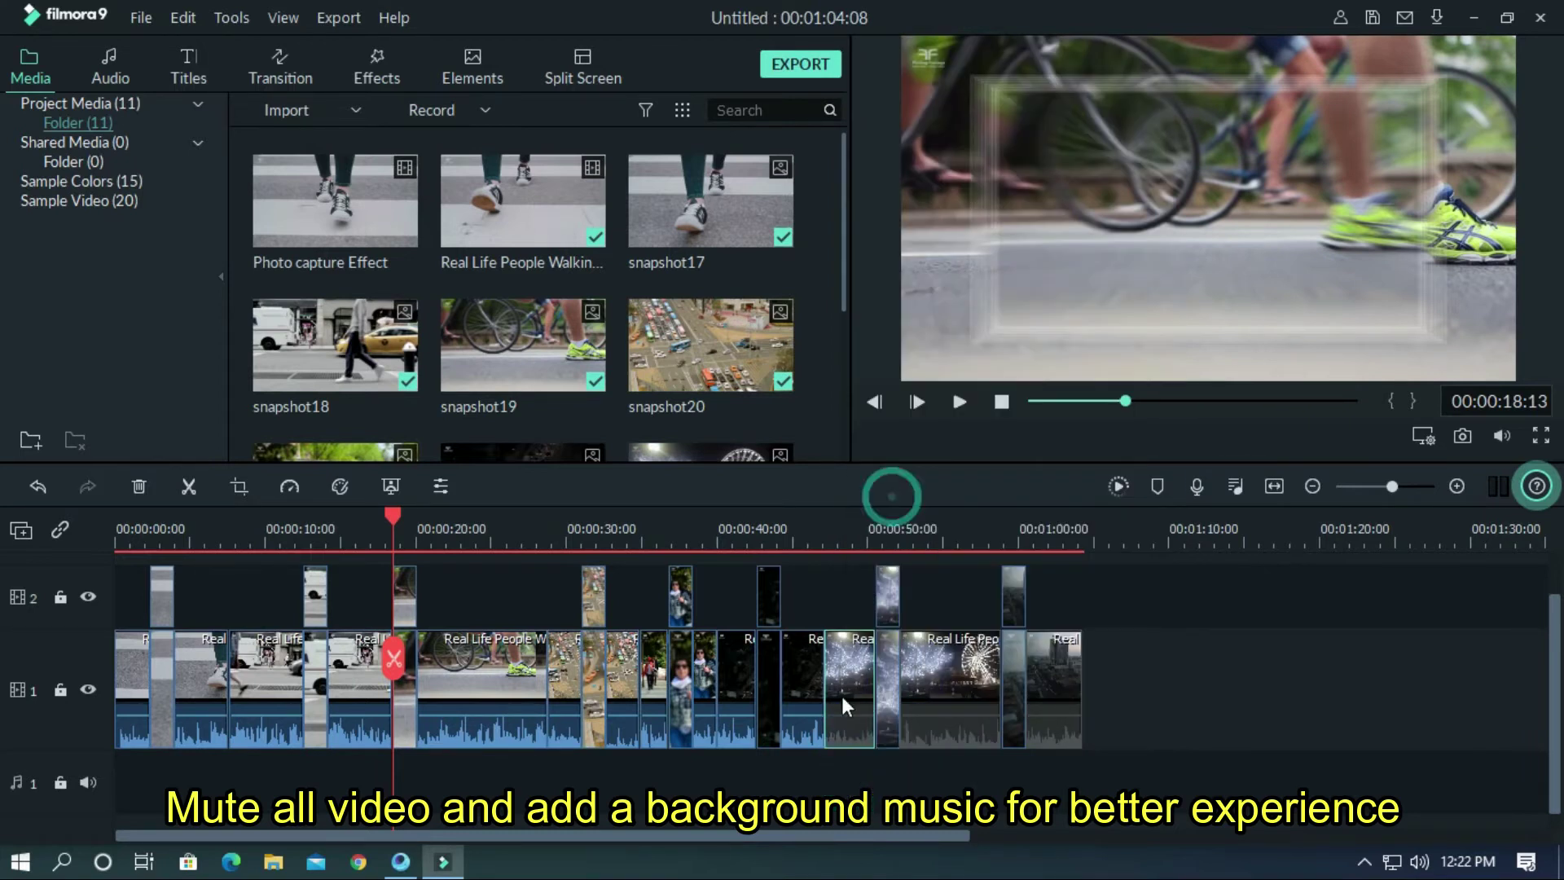
right_click(801, 724)
left_click(847, 518)
right_click(740, 736)
left_click(769, 524)
right_click(707, 729)
left_click(750, 521)
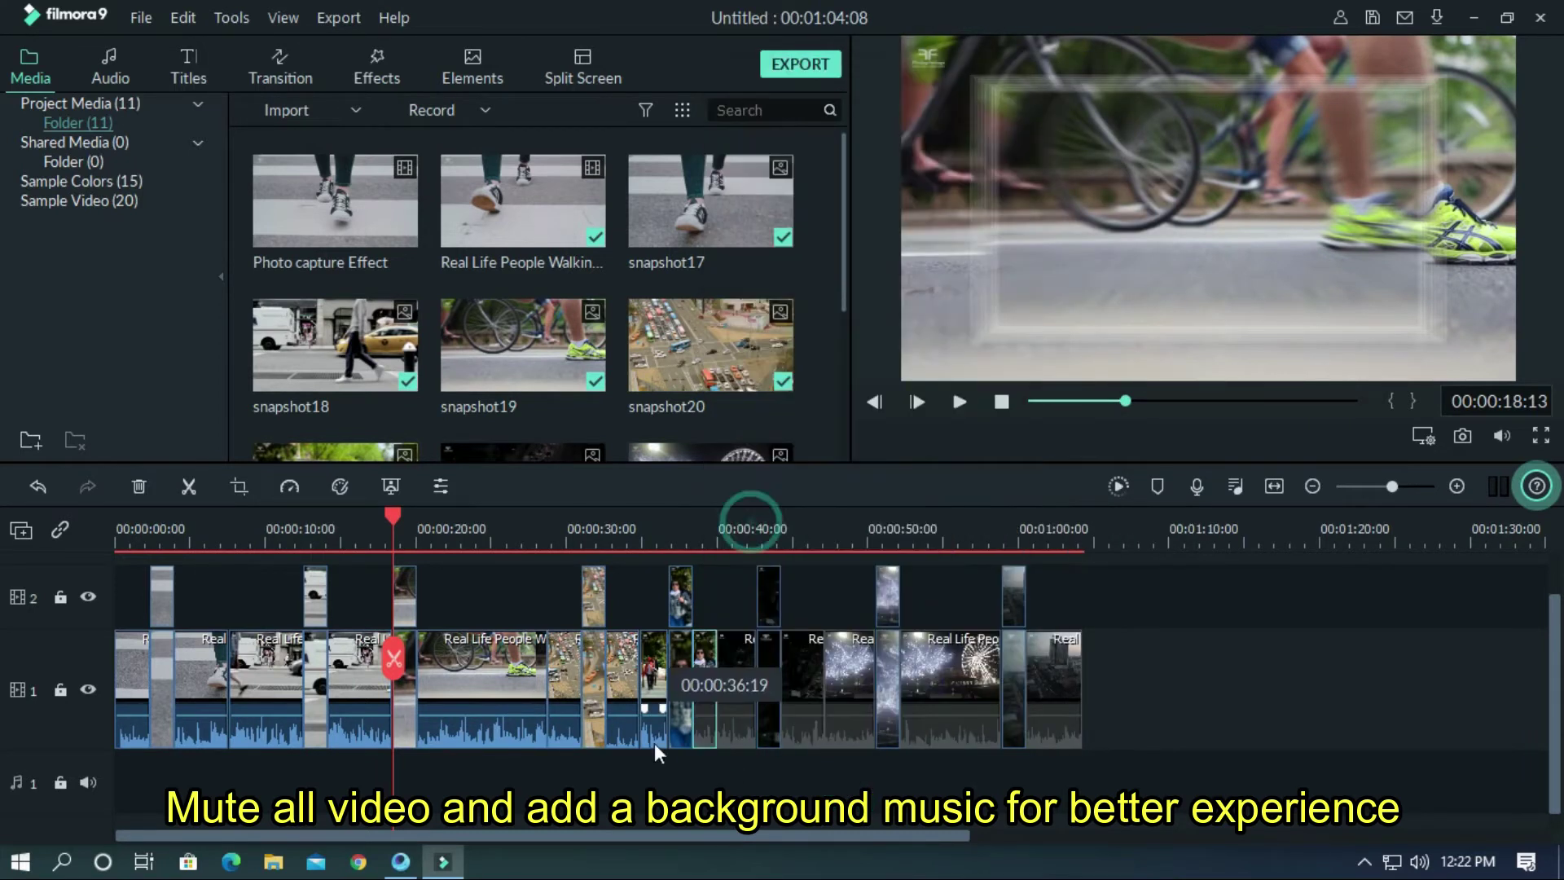
Mute the remaining footage clips on video track 1, back to the first clip.
right_click(653, 737)
left_click(690, 529)
right_click(634, 736)
left_click(664, 528)
right_click(568, 735)
left_click(601, 527)
right_click(515, 736)
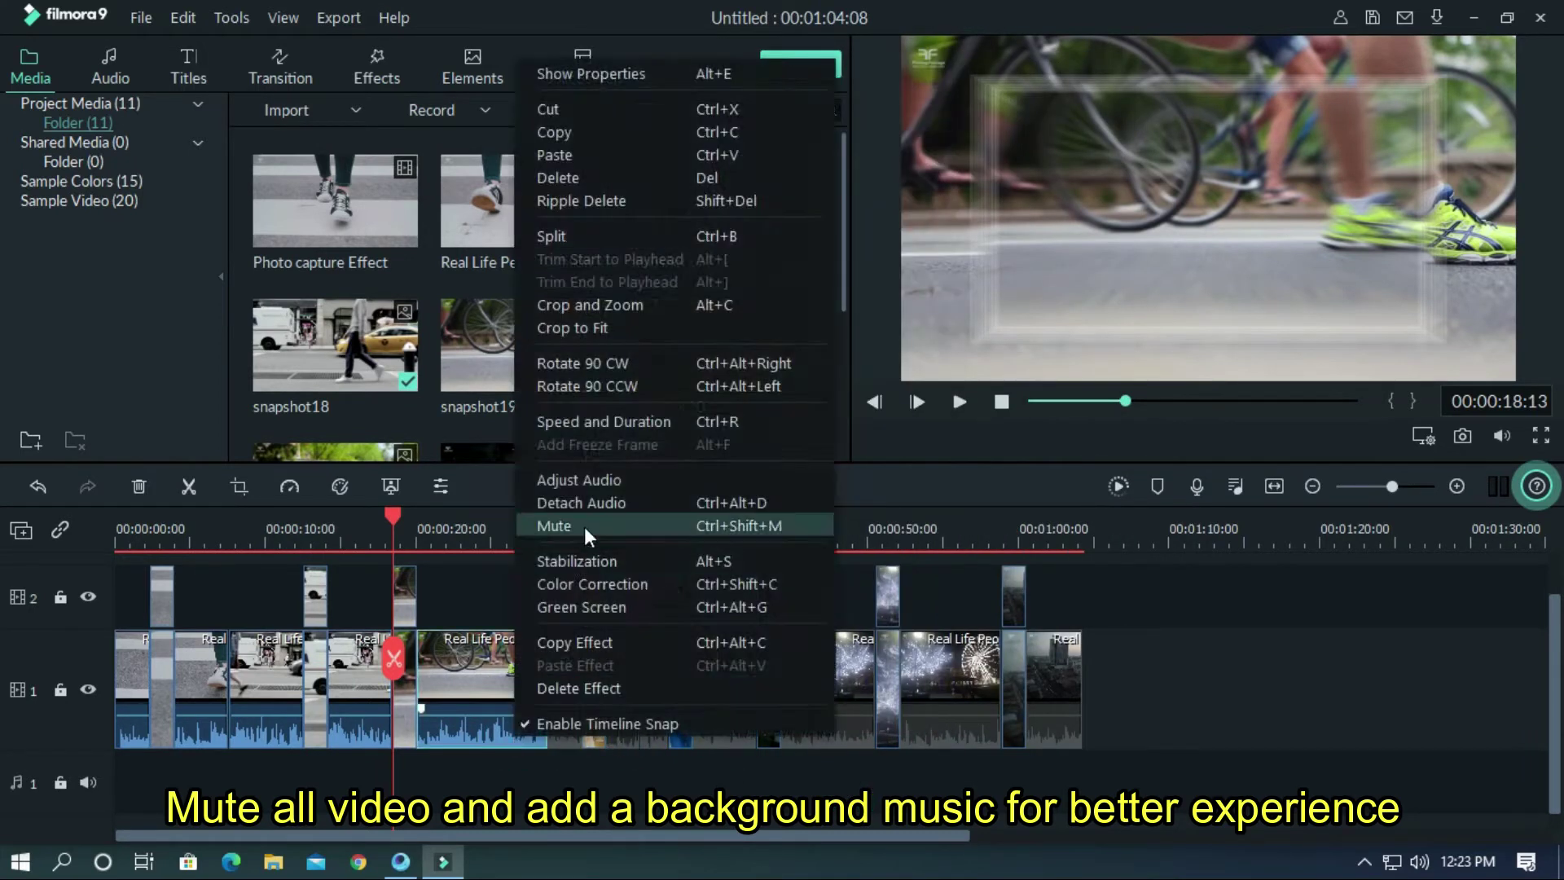
left_click(585, 530)
right_click(363, 734)
left_click(438, 523)
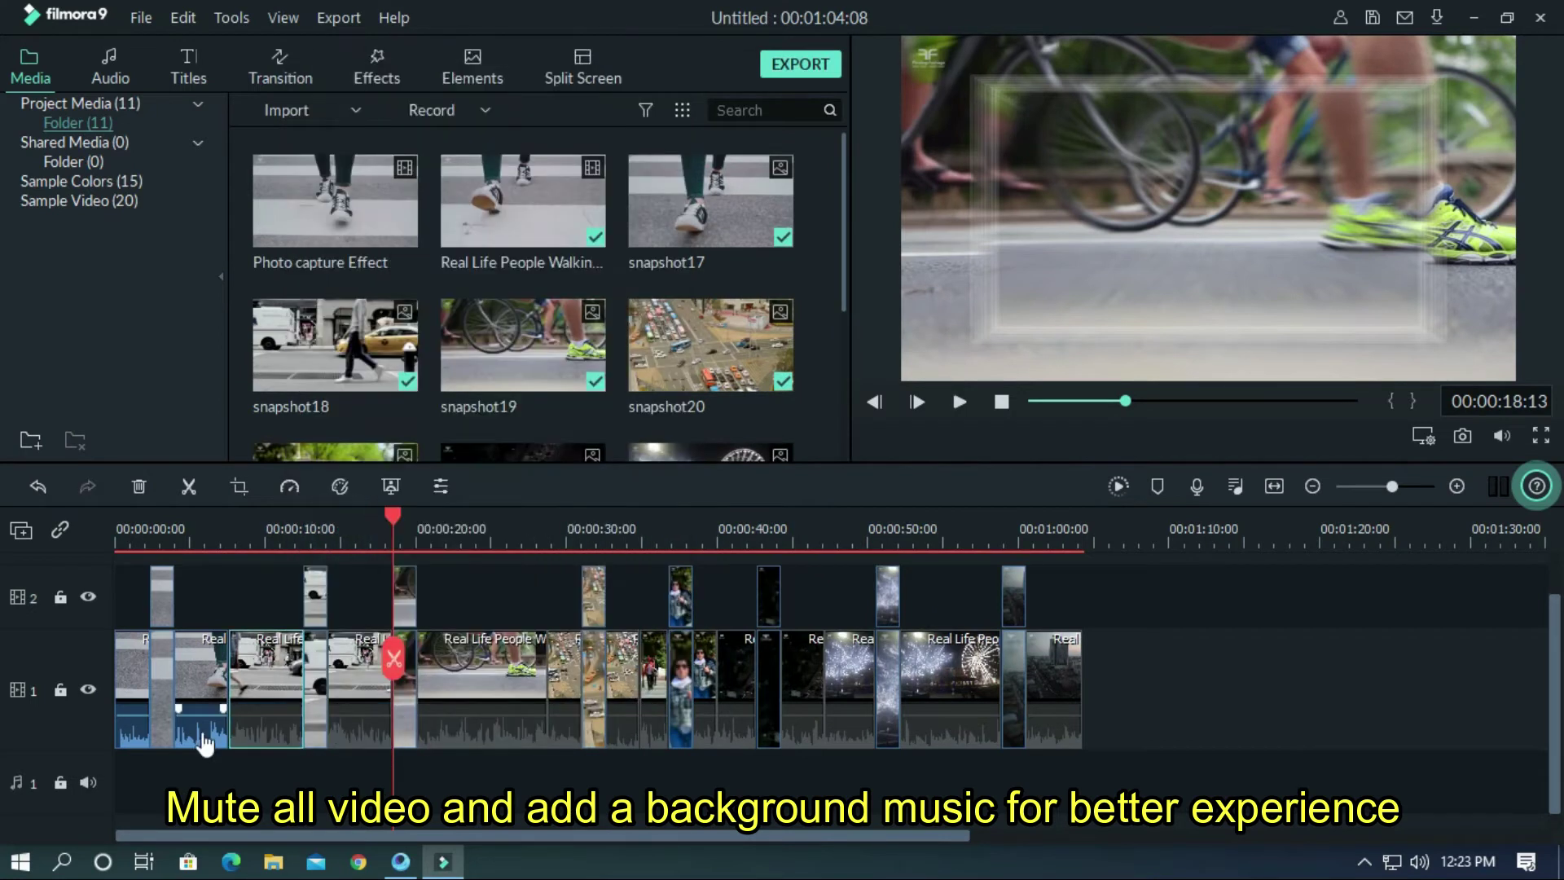
right_click(128, 756)
left_click(193, 536)
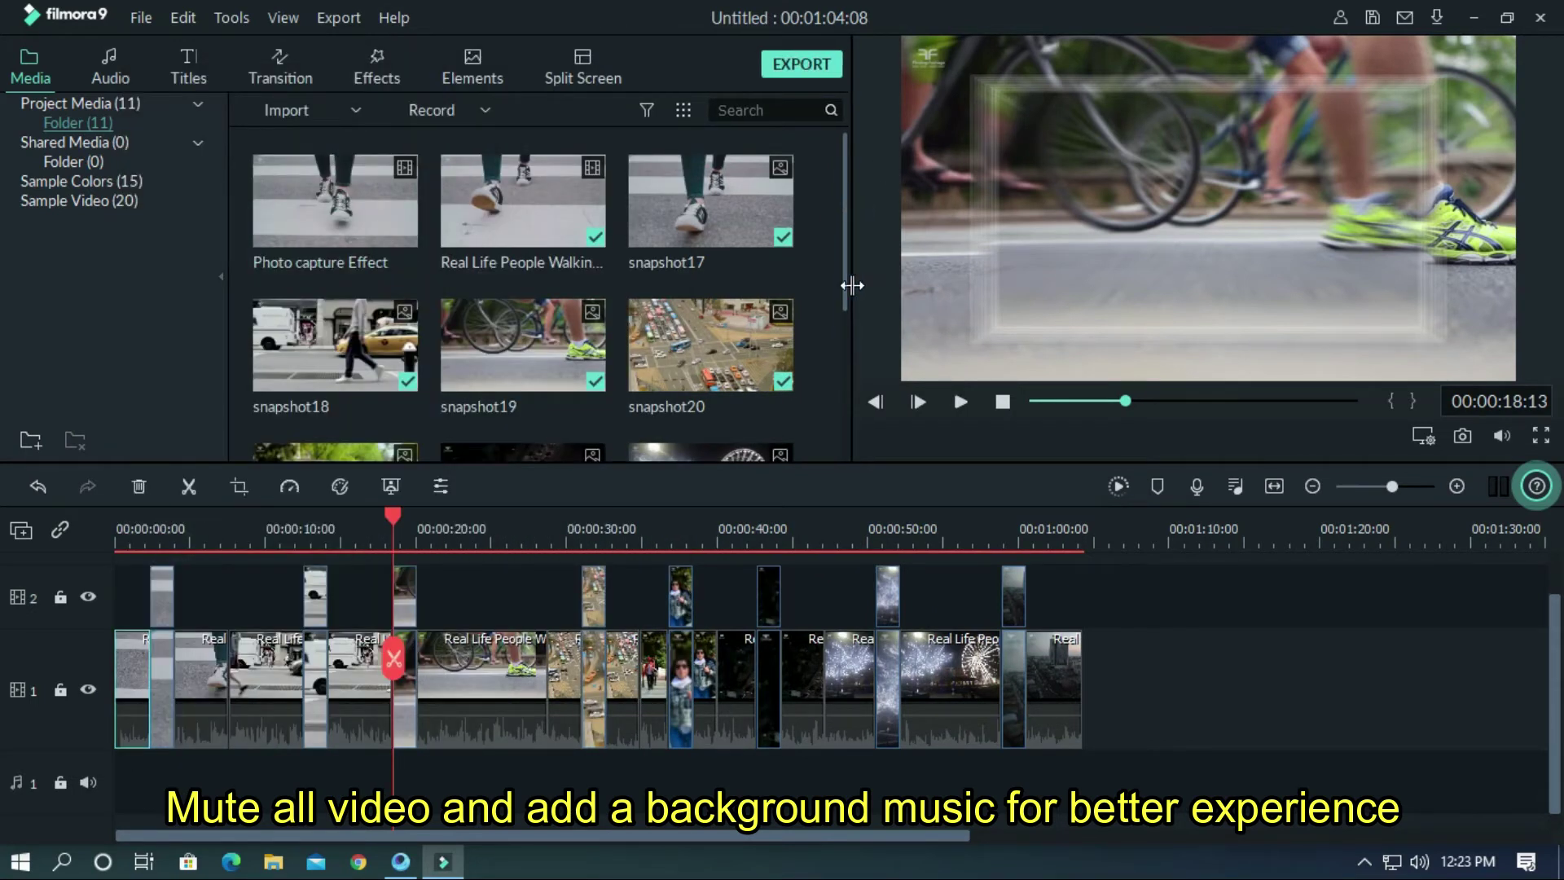
Import the JPB - High [NCS Release] music file into the project media for use as background music.
scroll(770, 349, "down", 3)
double_click(769, 348)
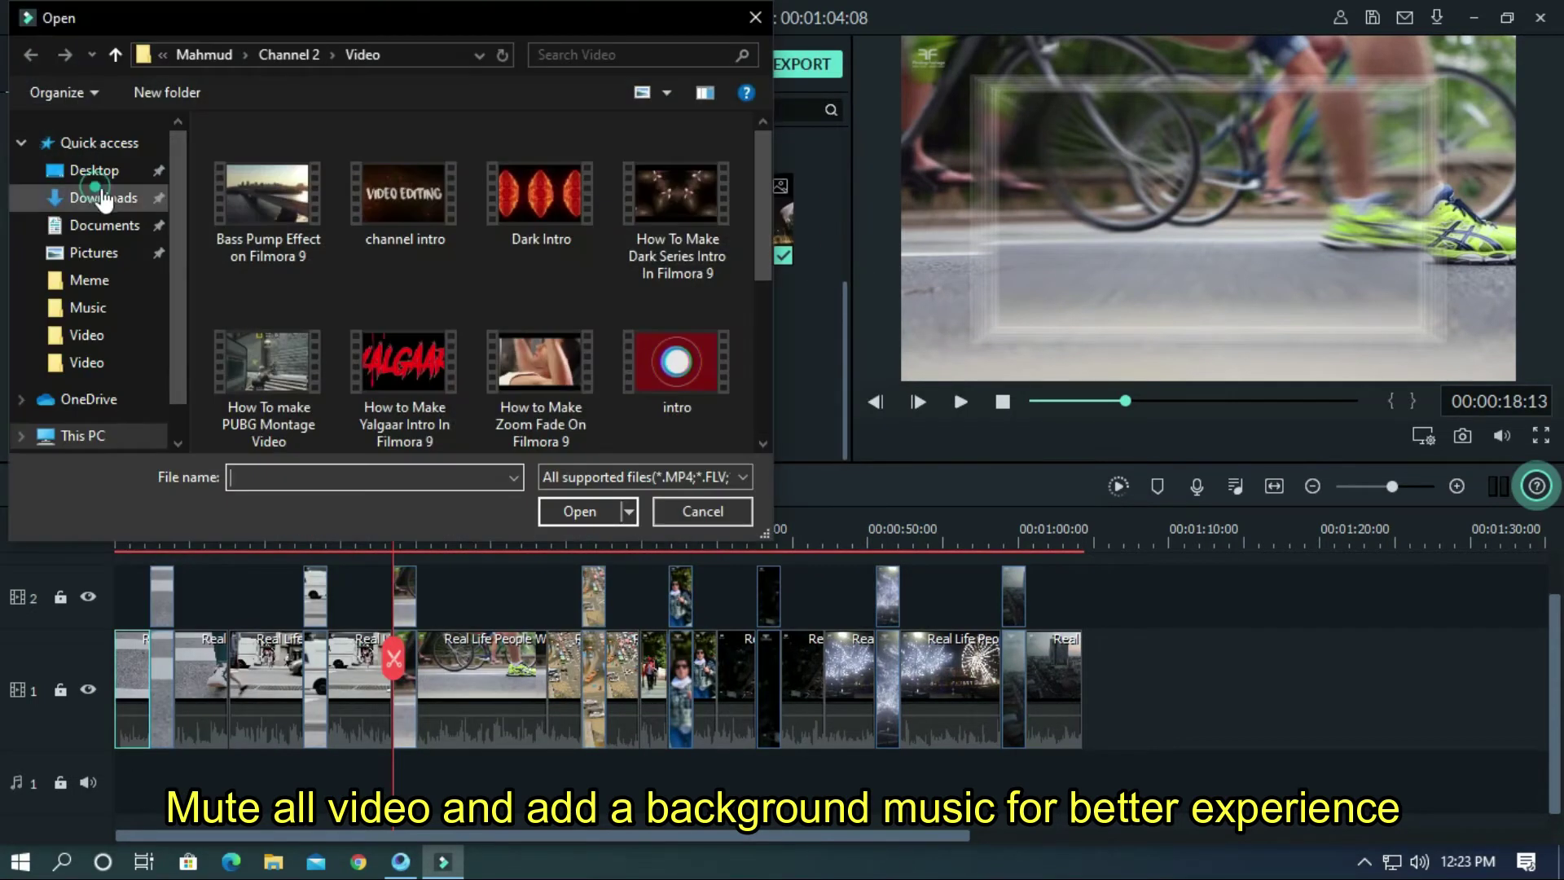
left_click(600, 513)
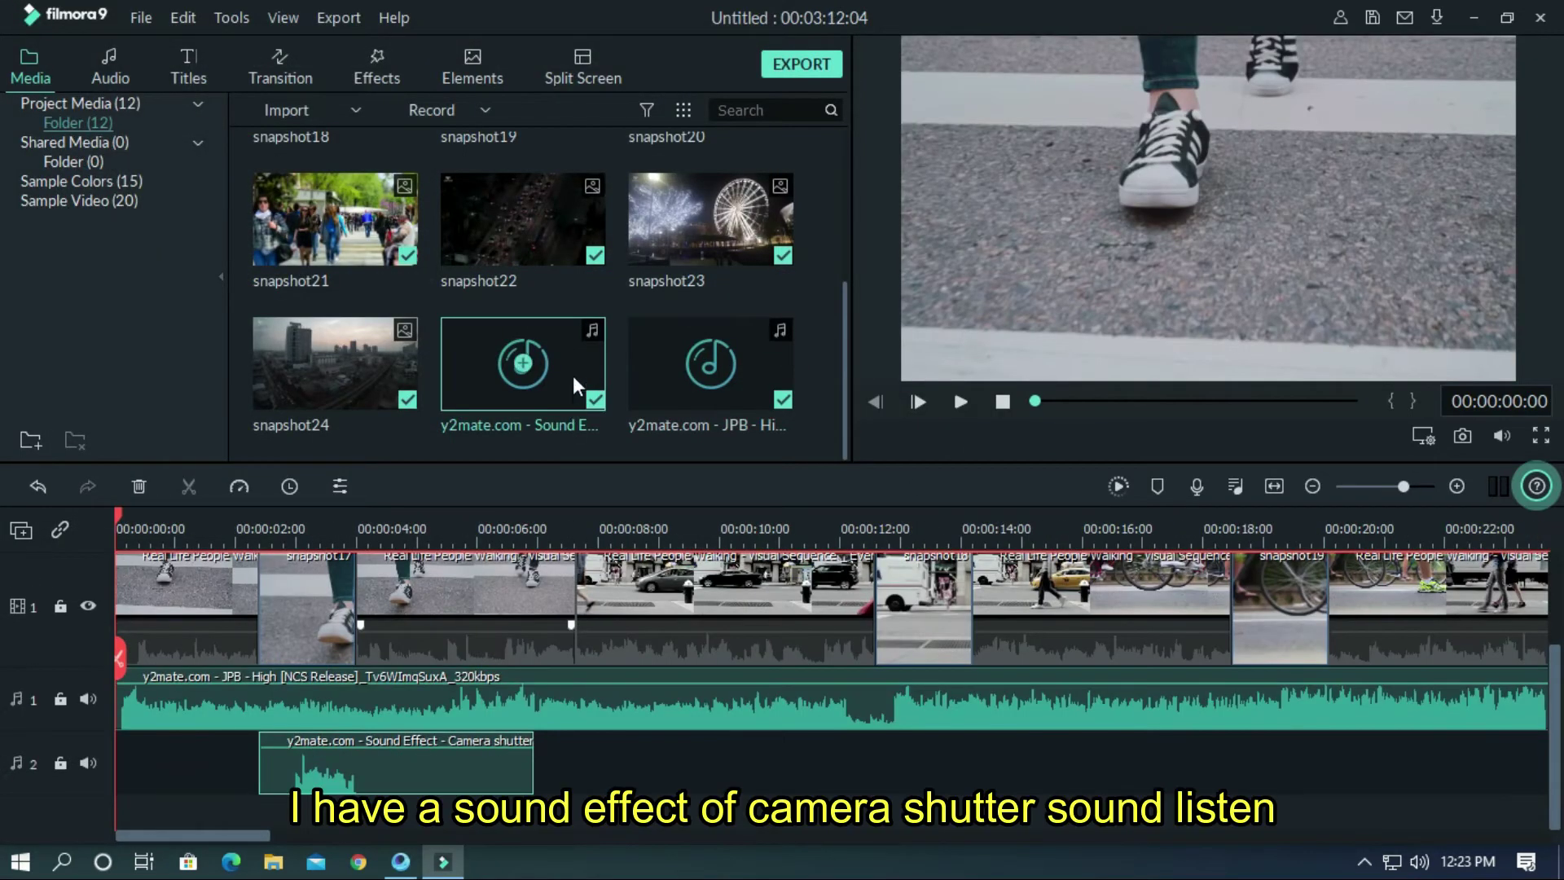
Listen to the camera shutter sound effect and place it on audio track 2 at the first snapshot.
right_click(576, 375)
left_click(609, 382)
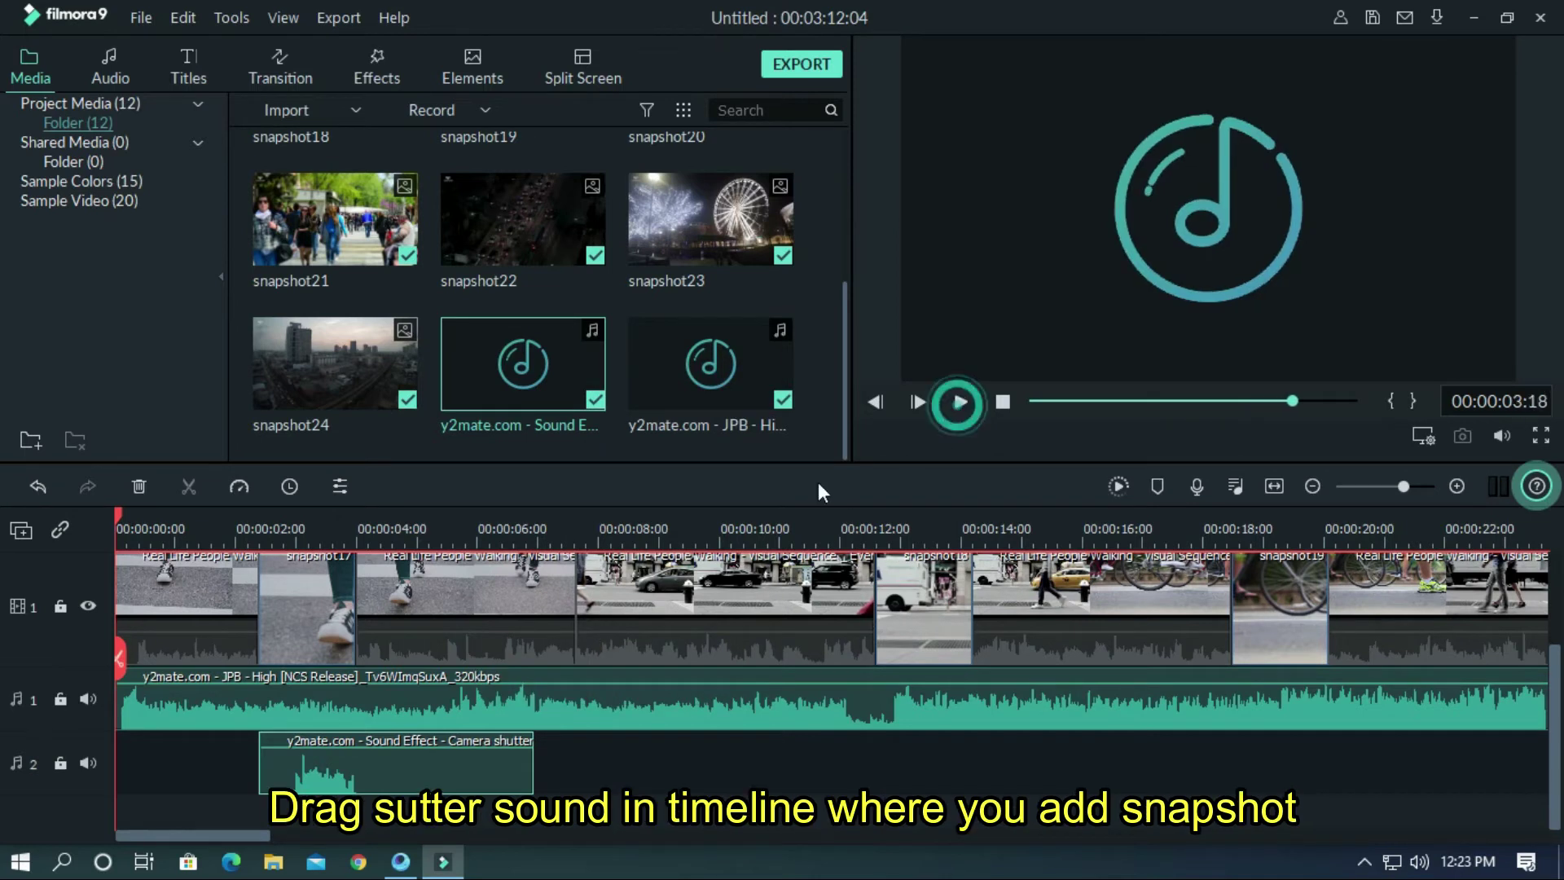
left_click(442, 789)
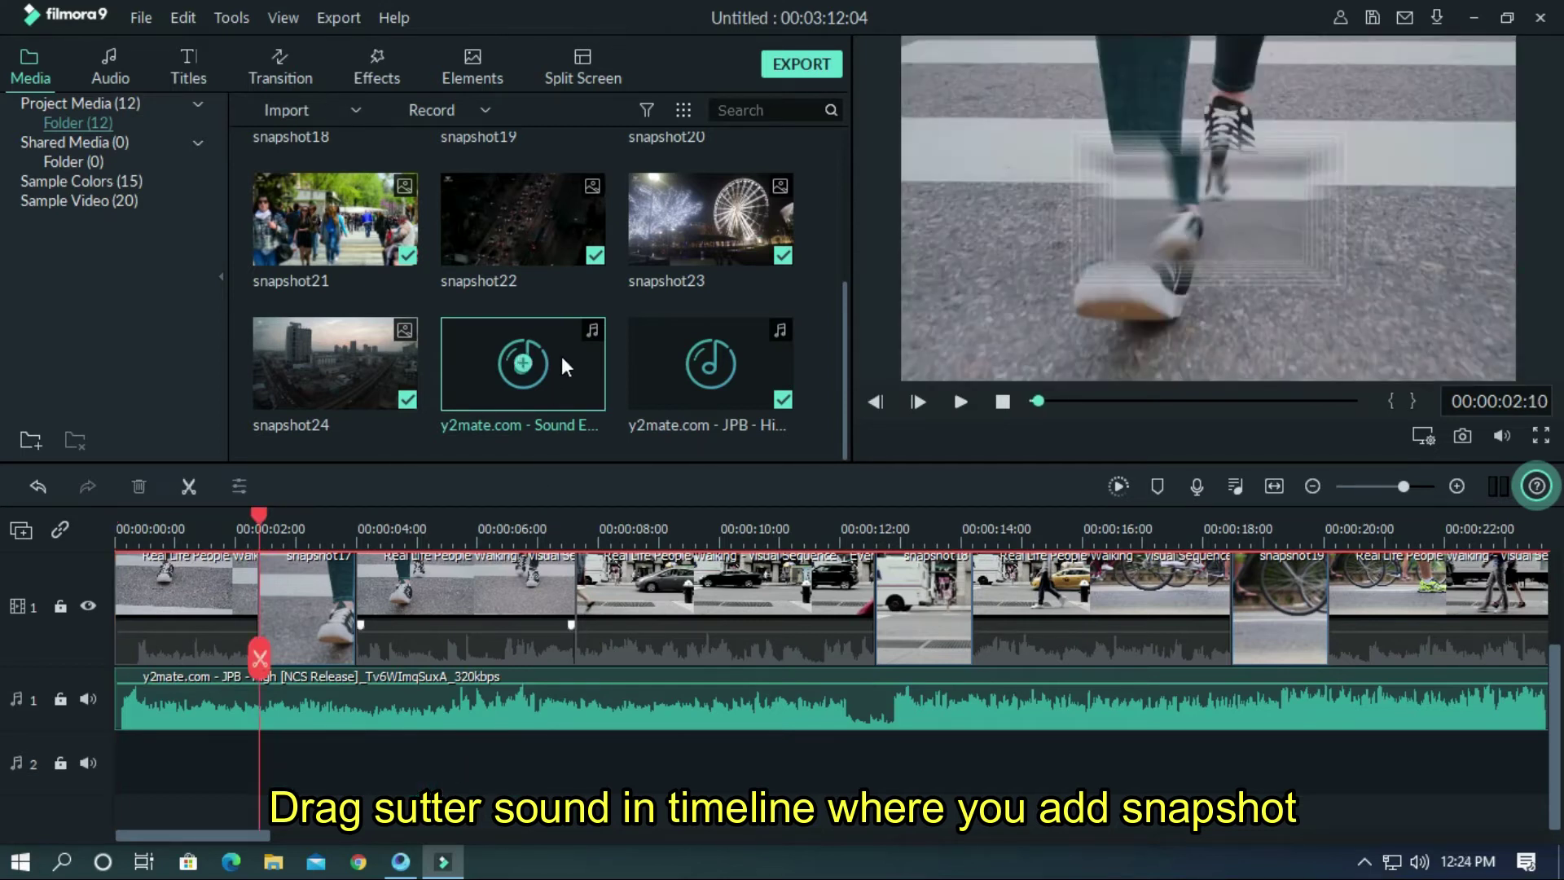
left_click_drag(560, 360, 207, 790)
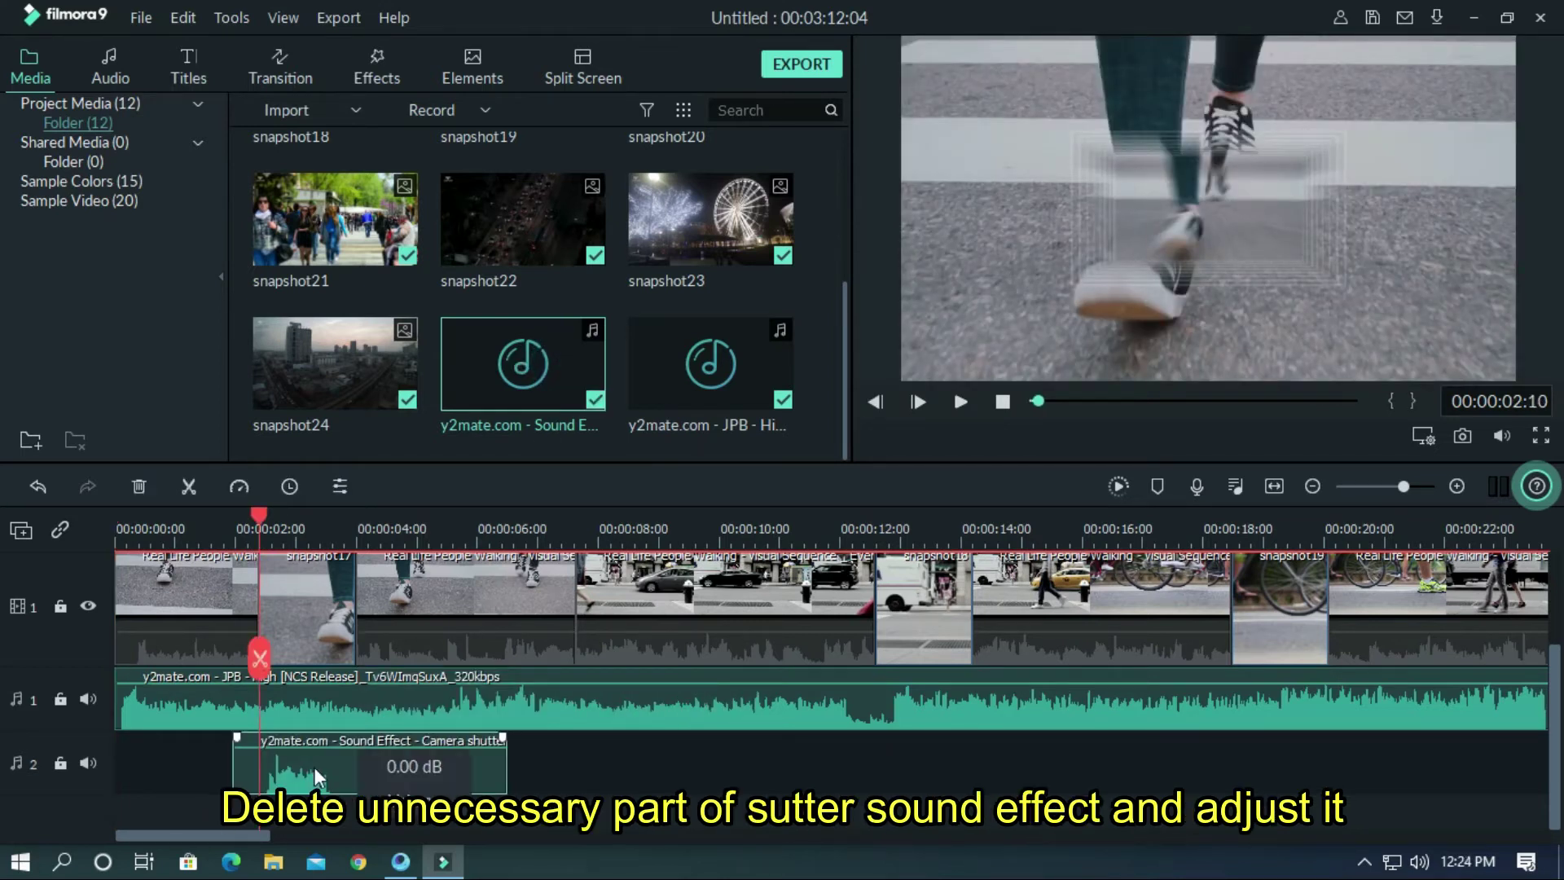
Trim the unneeded start and end off the shutter sound clip and align it with the start of the first snapshot.
left_click(243, 788)
key("Delete")
left_click_drag(237, 514, 341, 560)
left_click(408, 774)
left_click(340, 658)
key("Delete")
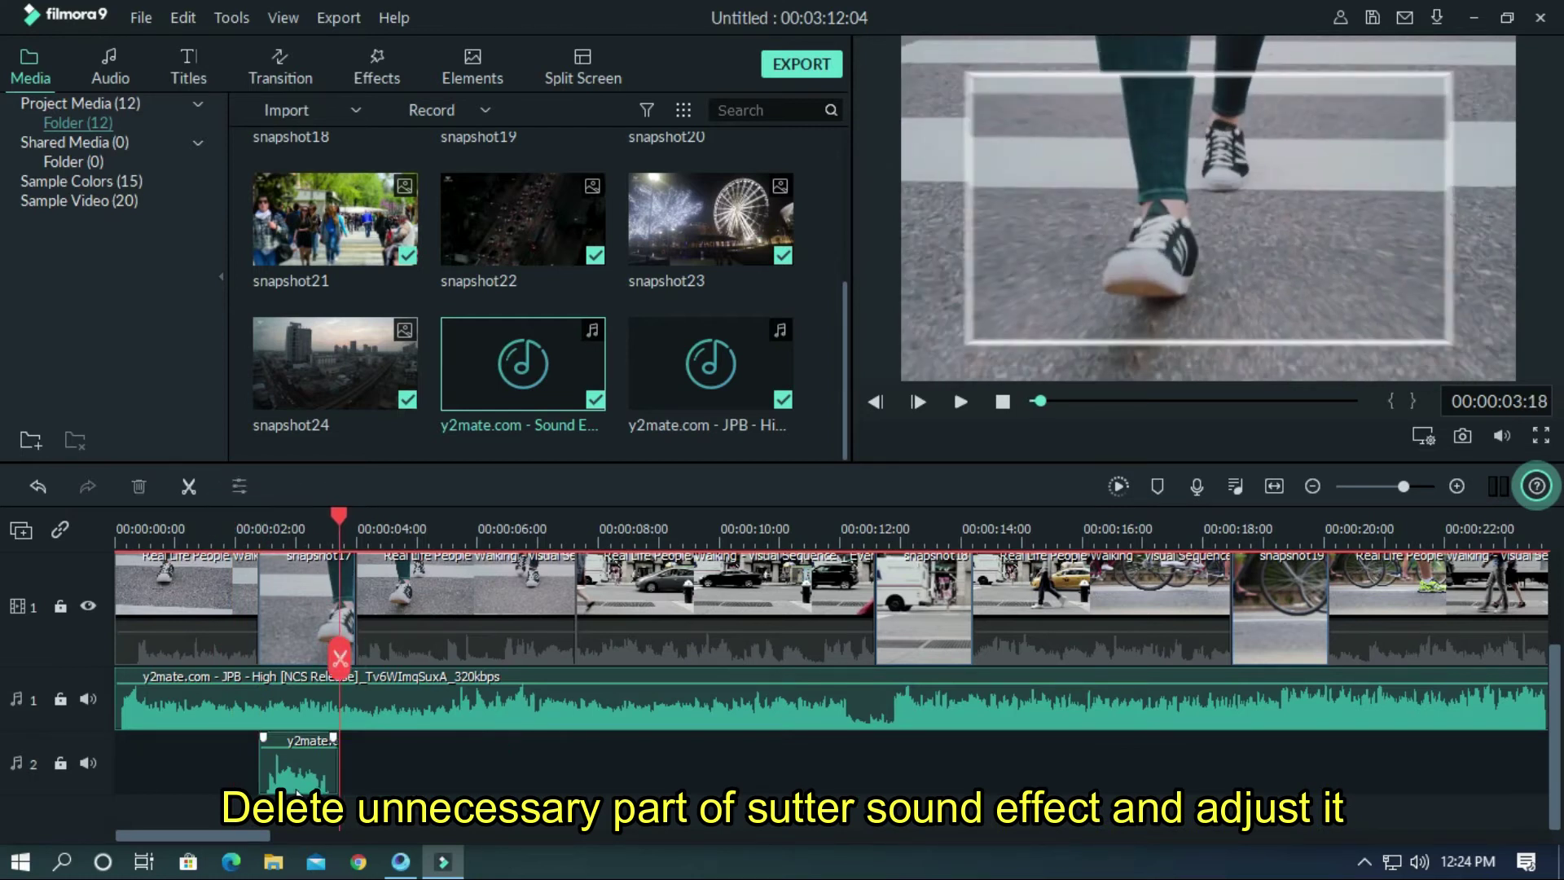
left_click_drag(394, 513, 456, 514)
left_click_drag(228, 775, 228, 775)
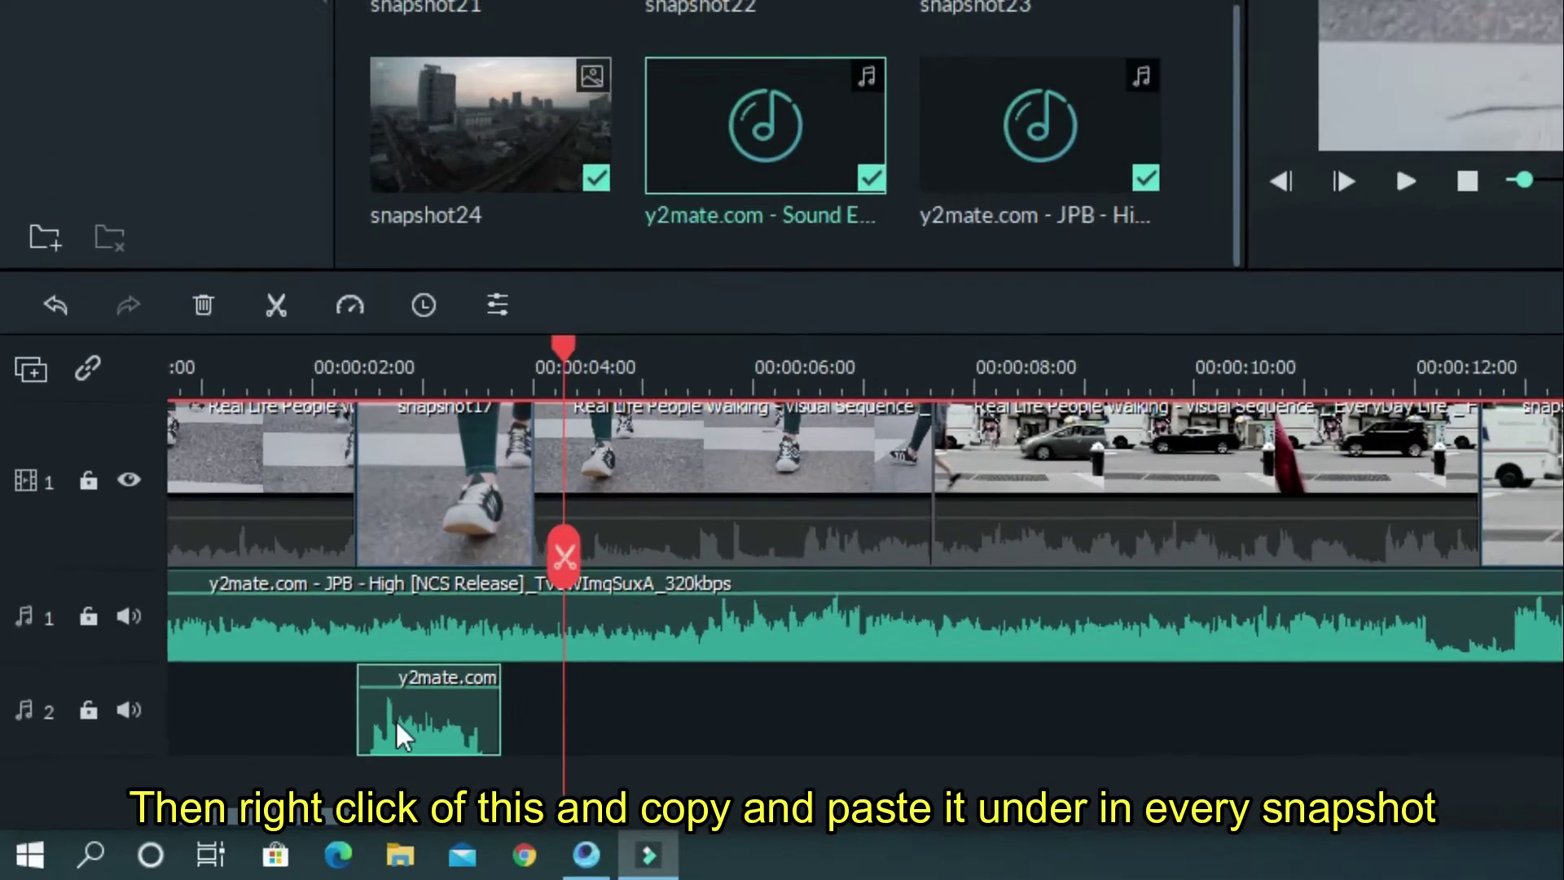
Copy the trimmed shutter sound clip and paste it on audio track 2 under the second, third and fourth snapshots.
right_click(273, 766)
left_click(306, 484)
left_click_drag(1445, 225, 498, 280)
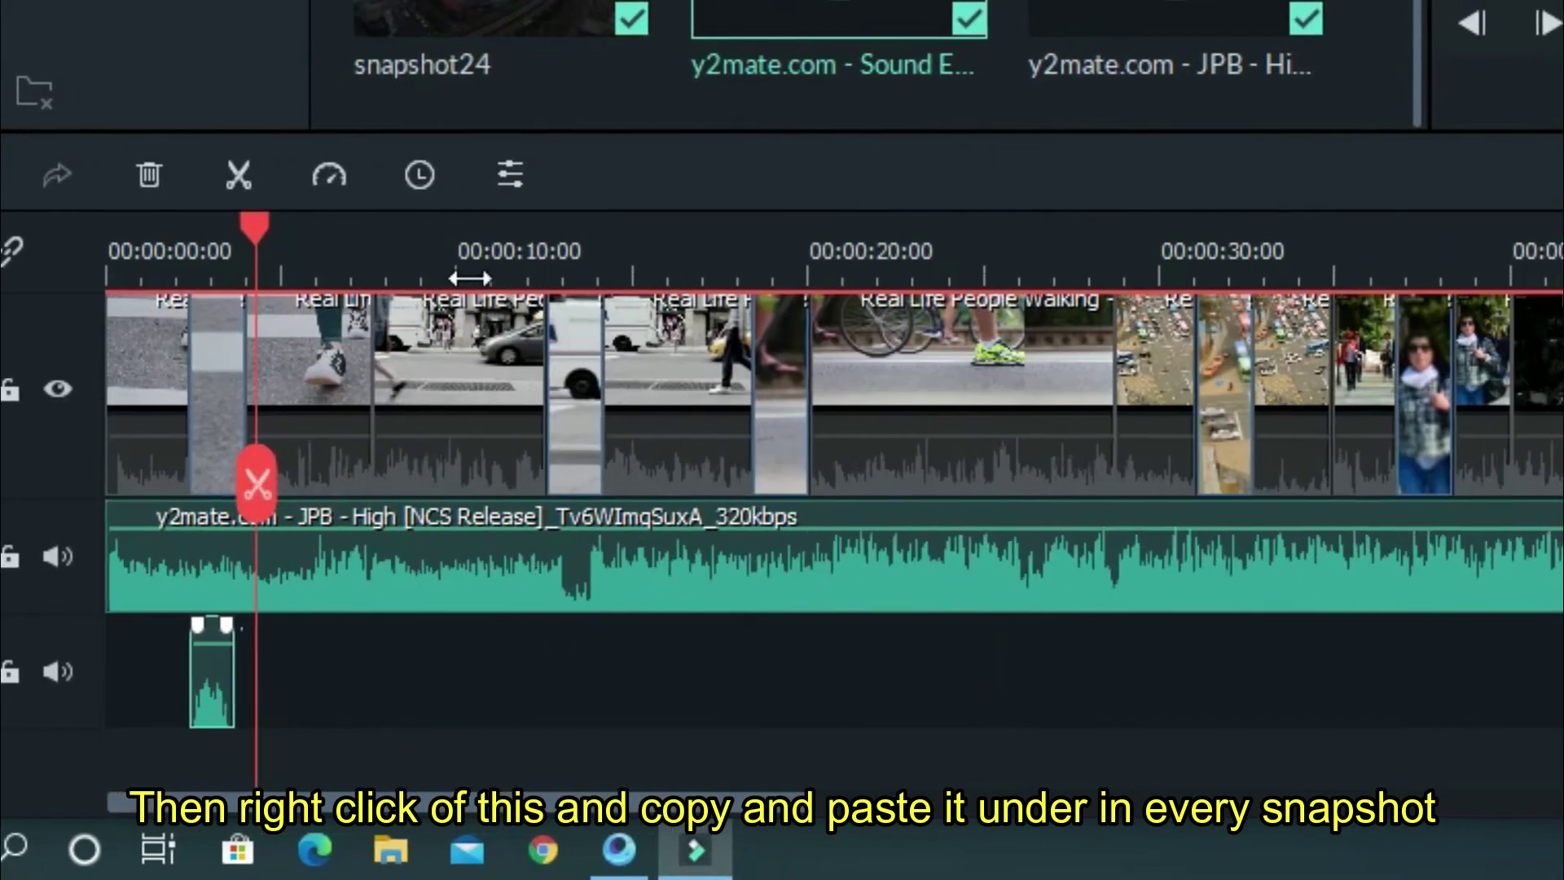
left_click(568, 225)
key("ctrl+v")
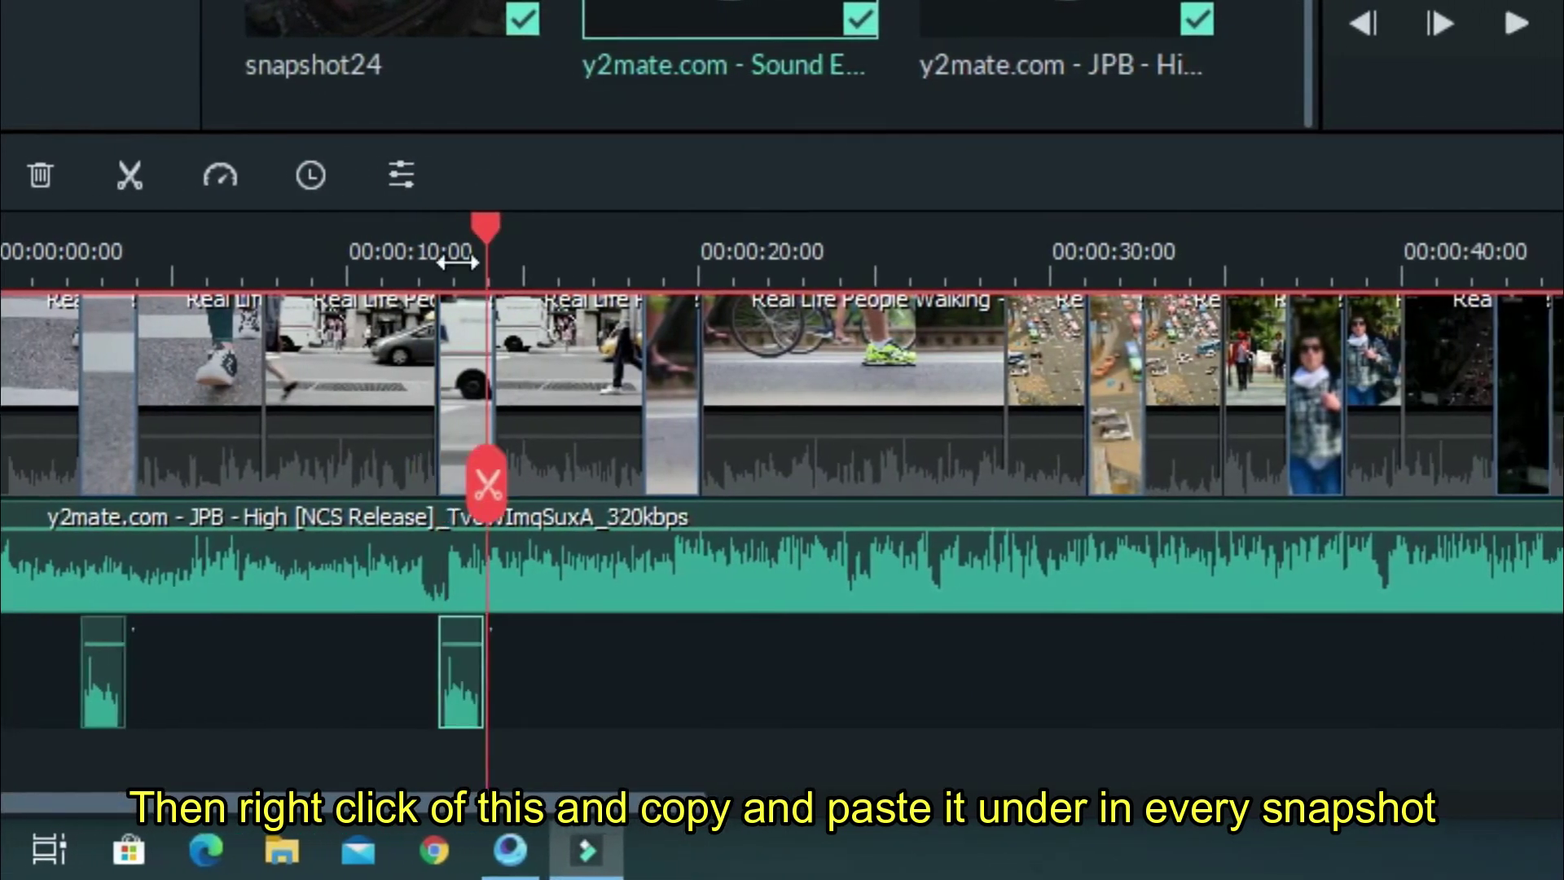
left_click_drag(515, 221, 673, 277)
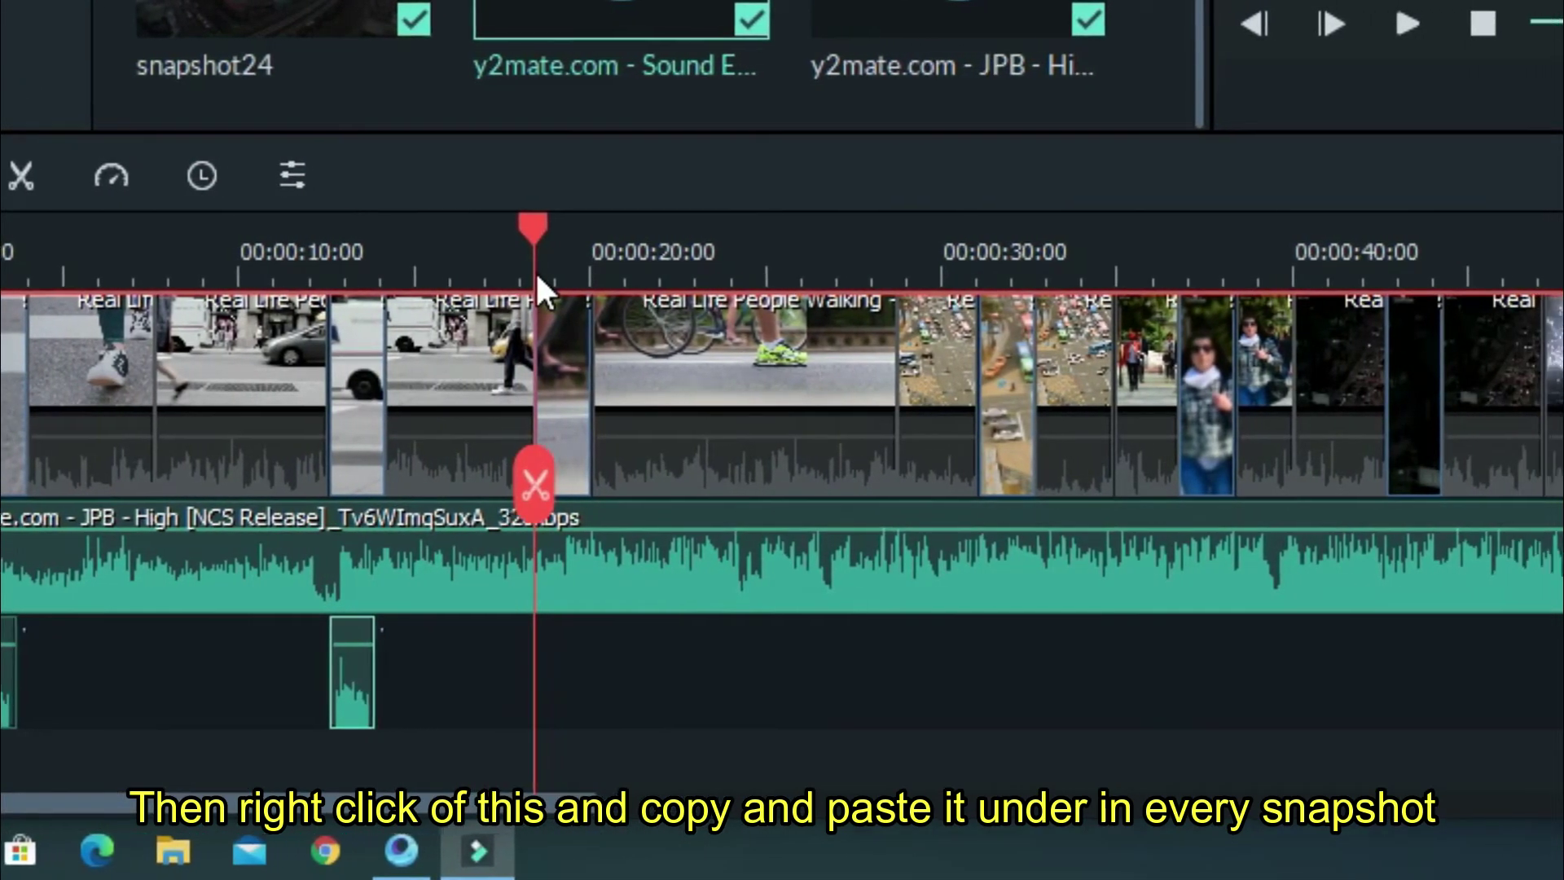
left_click_drag(561, 229, 1013, 342)
key("ctrl+v")
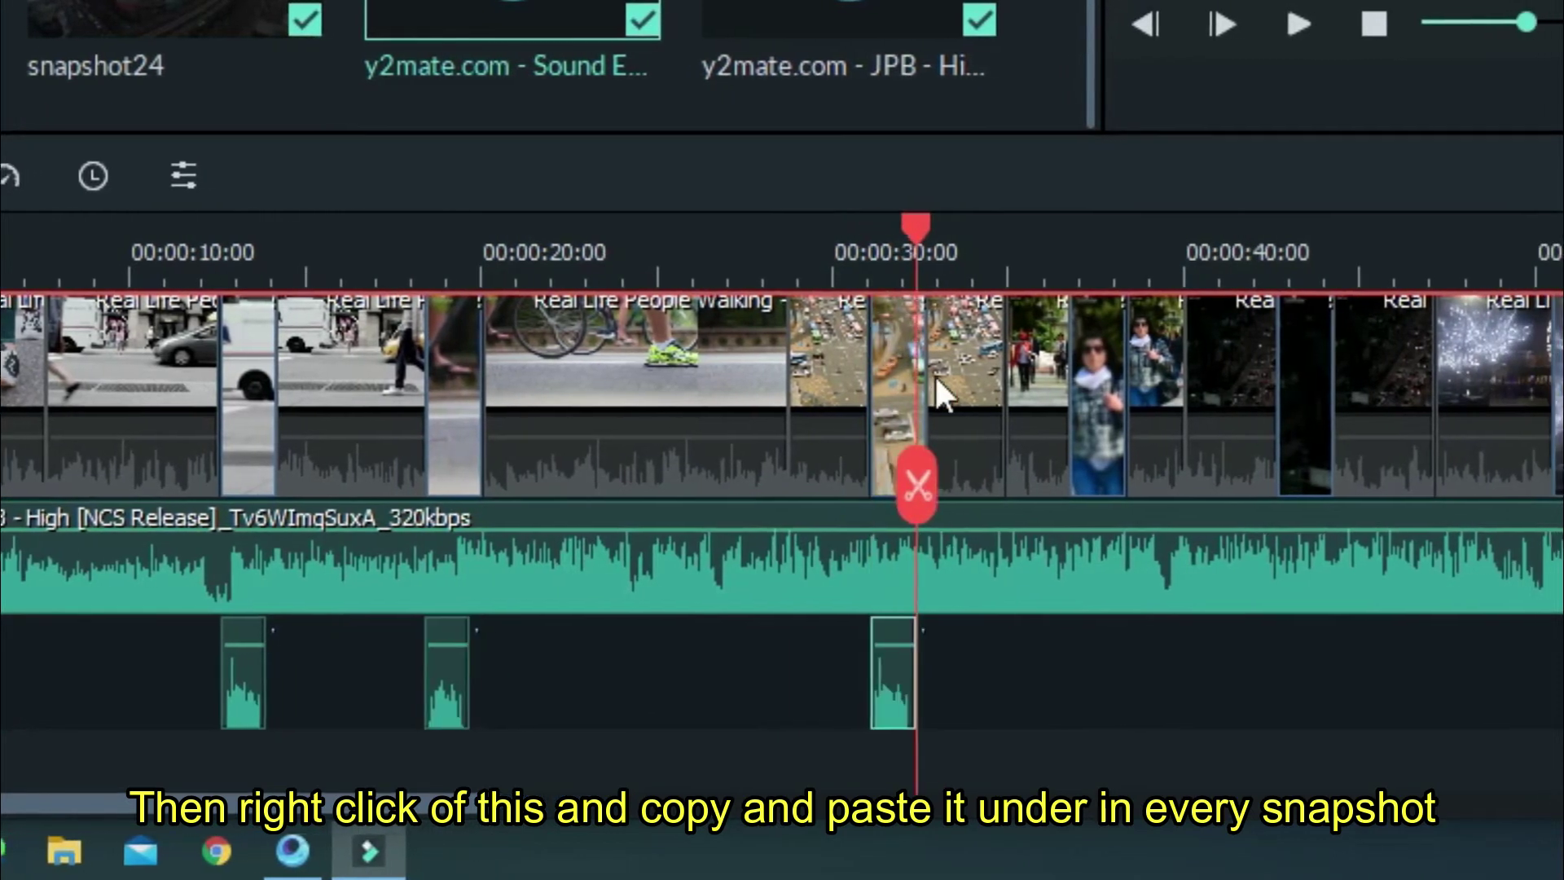
Paste the copied shutter sound under the last four snapshots on audio track 2.
left_click_drag(949, 230, 1108, 282)
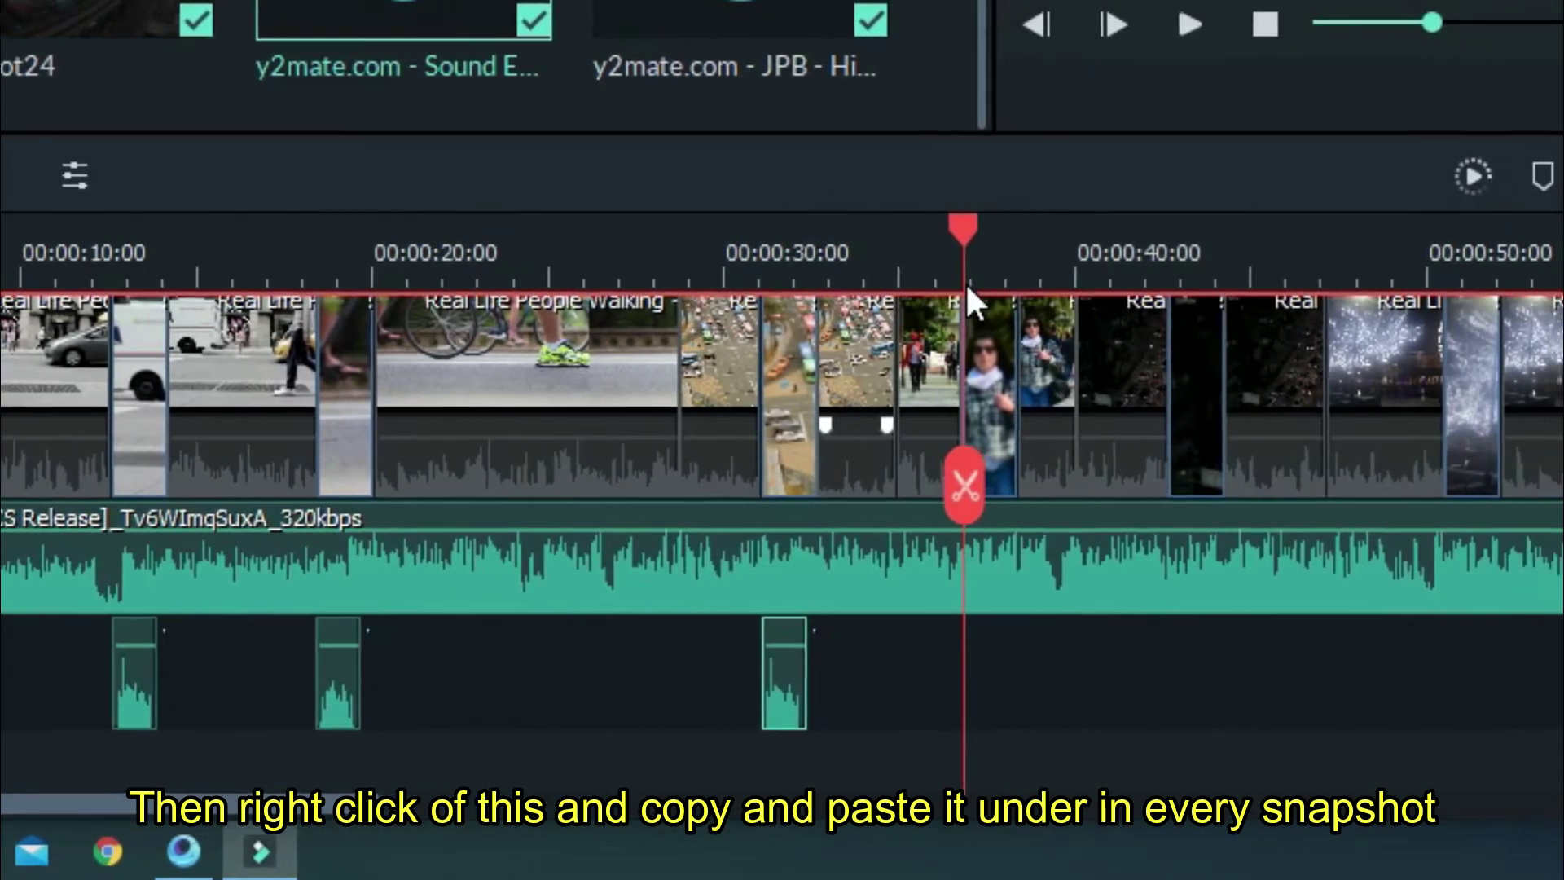
key("ctrl+v")
left_click_drag(1031, 237, 1217, 326)
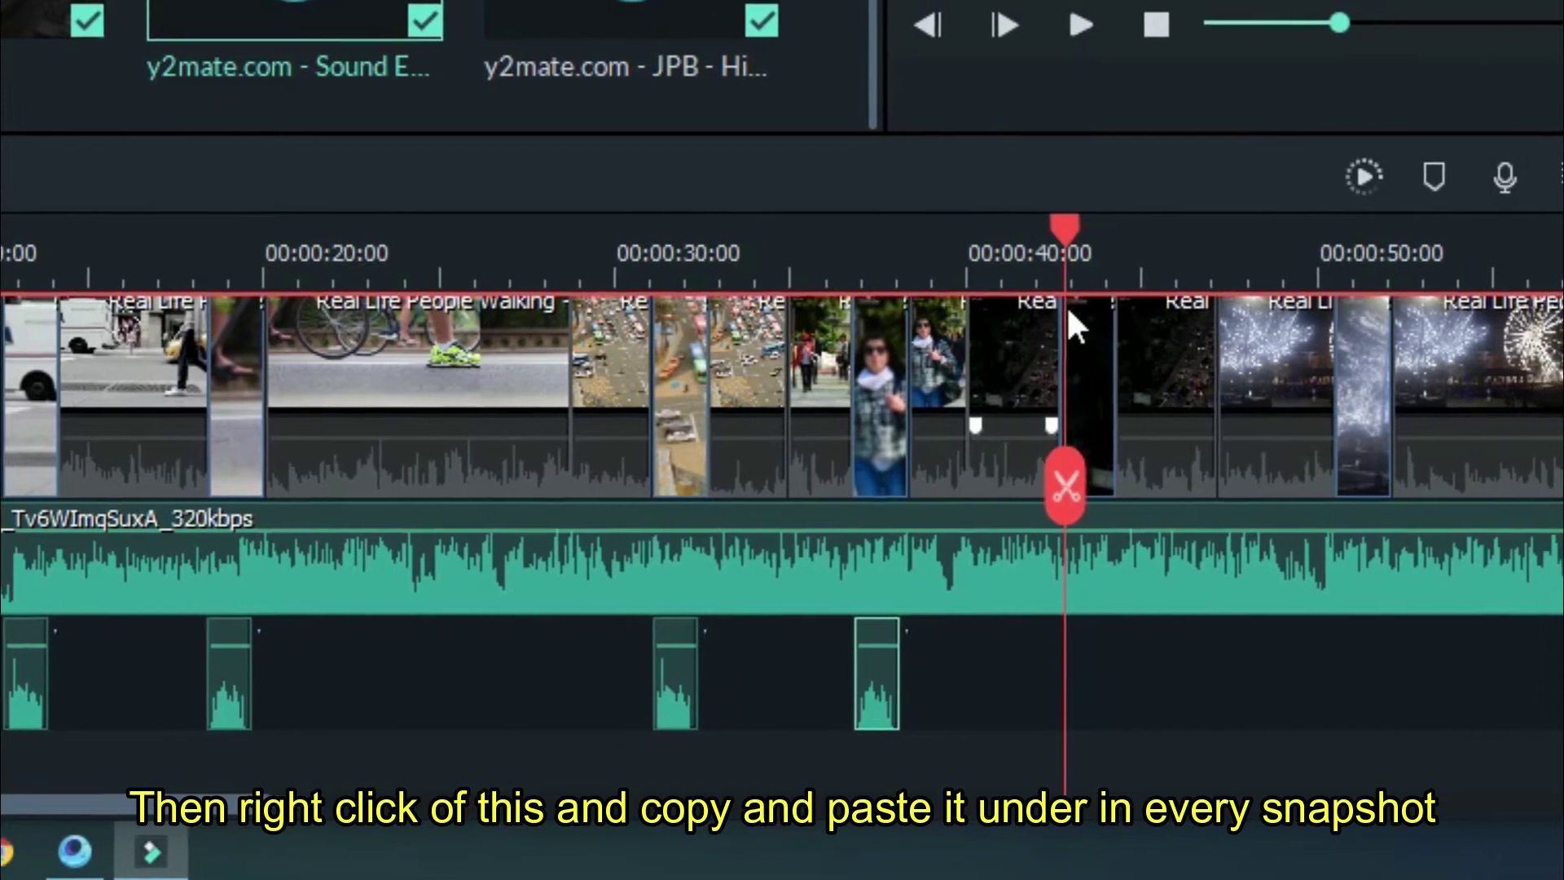
key("ctrl+v")
left_click_drag(1028, 234, 1310, 277)
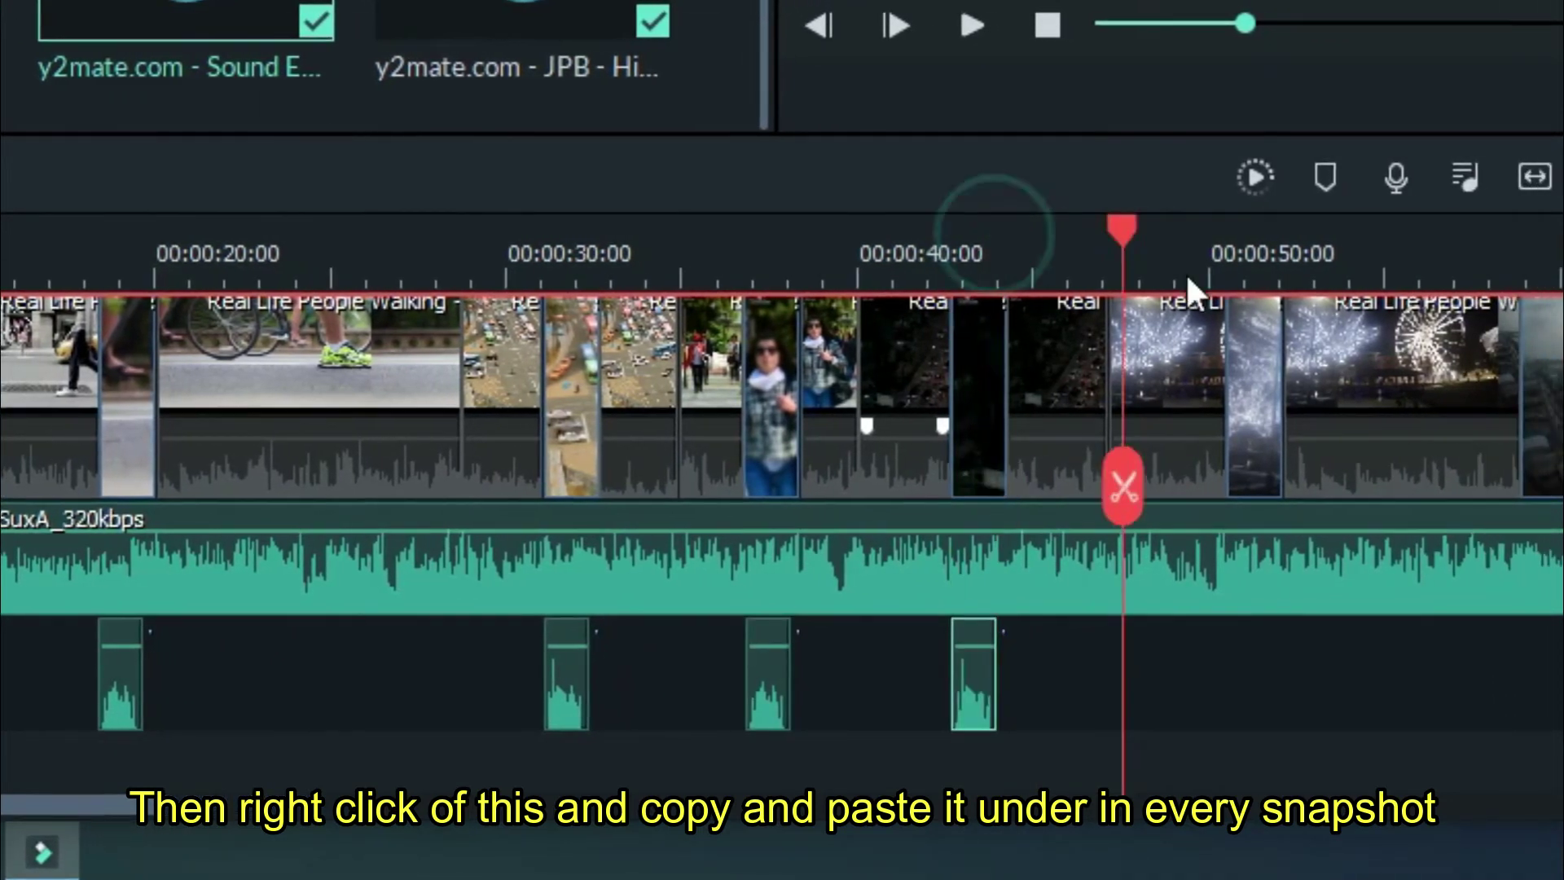
left_click_drag(1204, 281, 1484, 297)
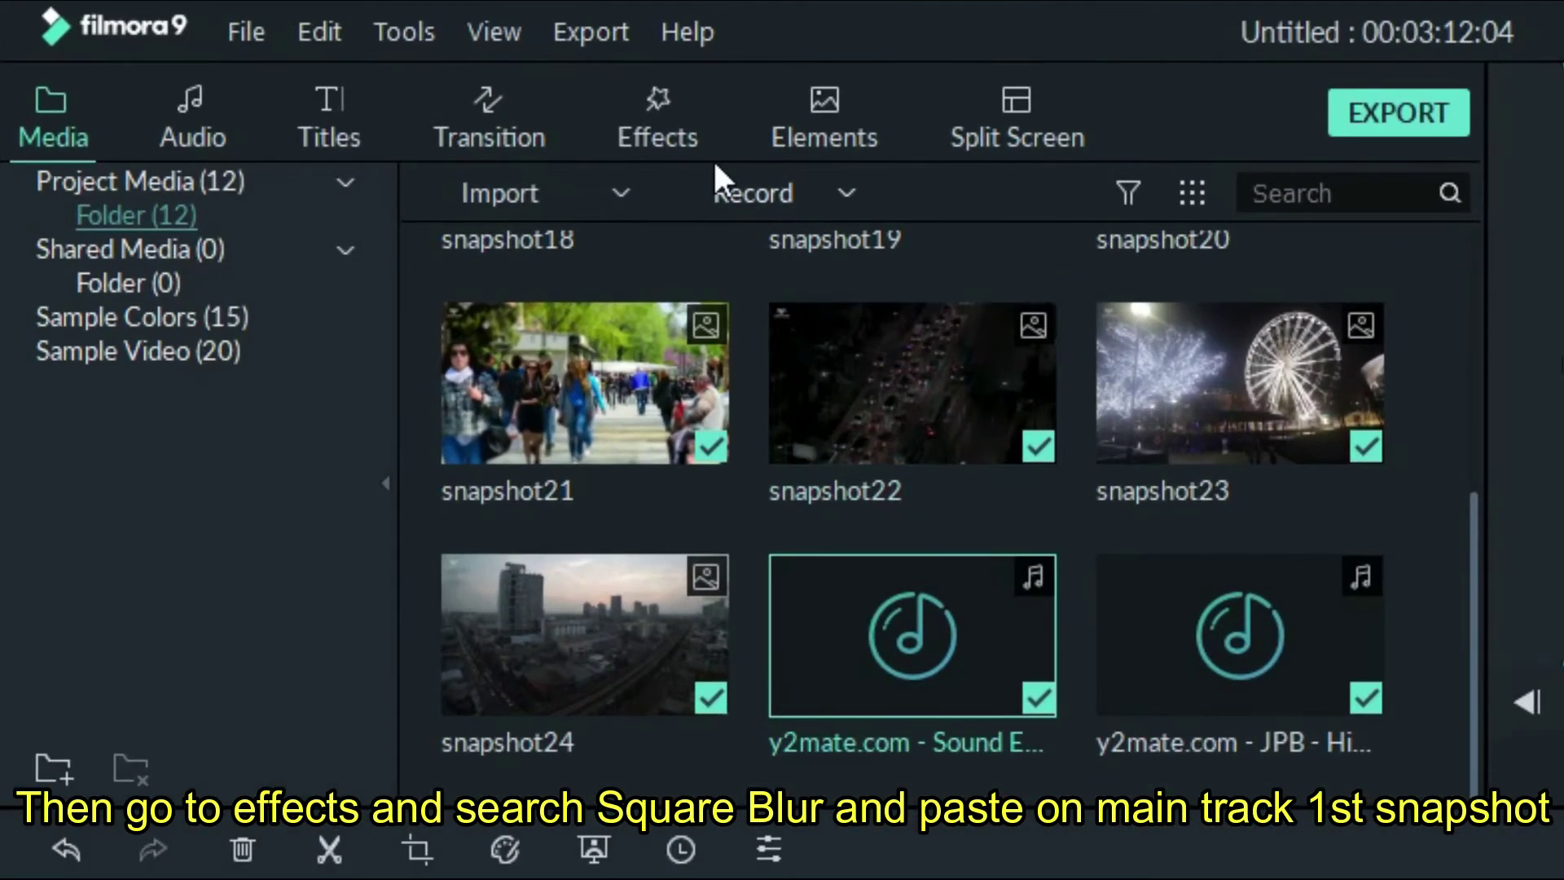
Search the effects for "sq" and apply Square Blur to the first snapshot on video track 1.
left_click(663, 129)
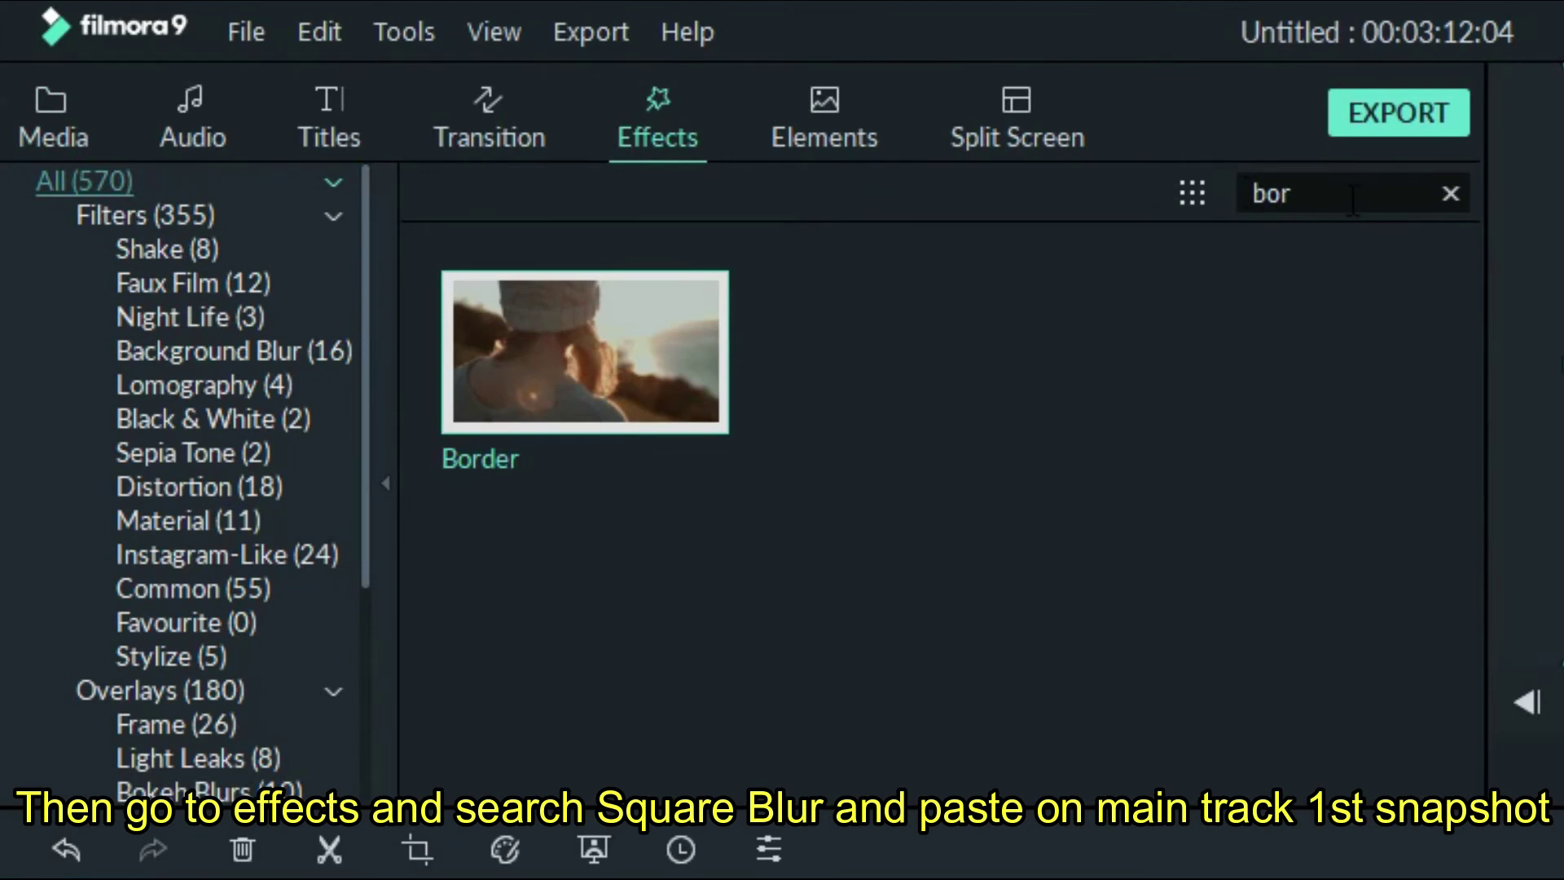
left_click(1447, 196)
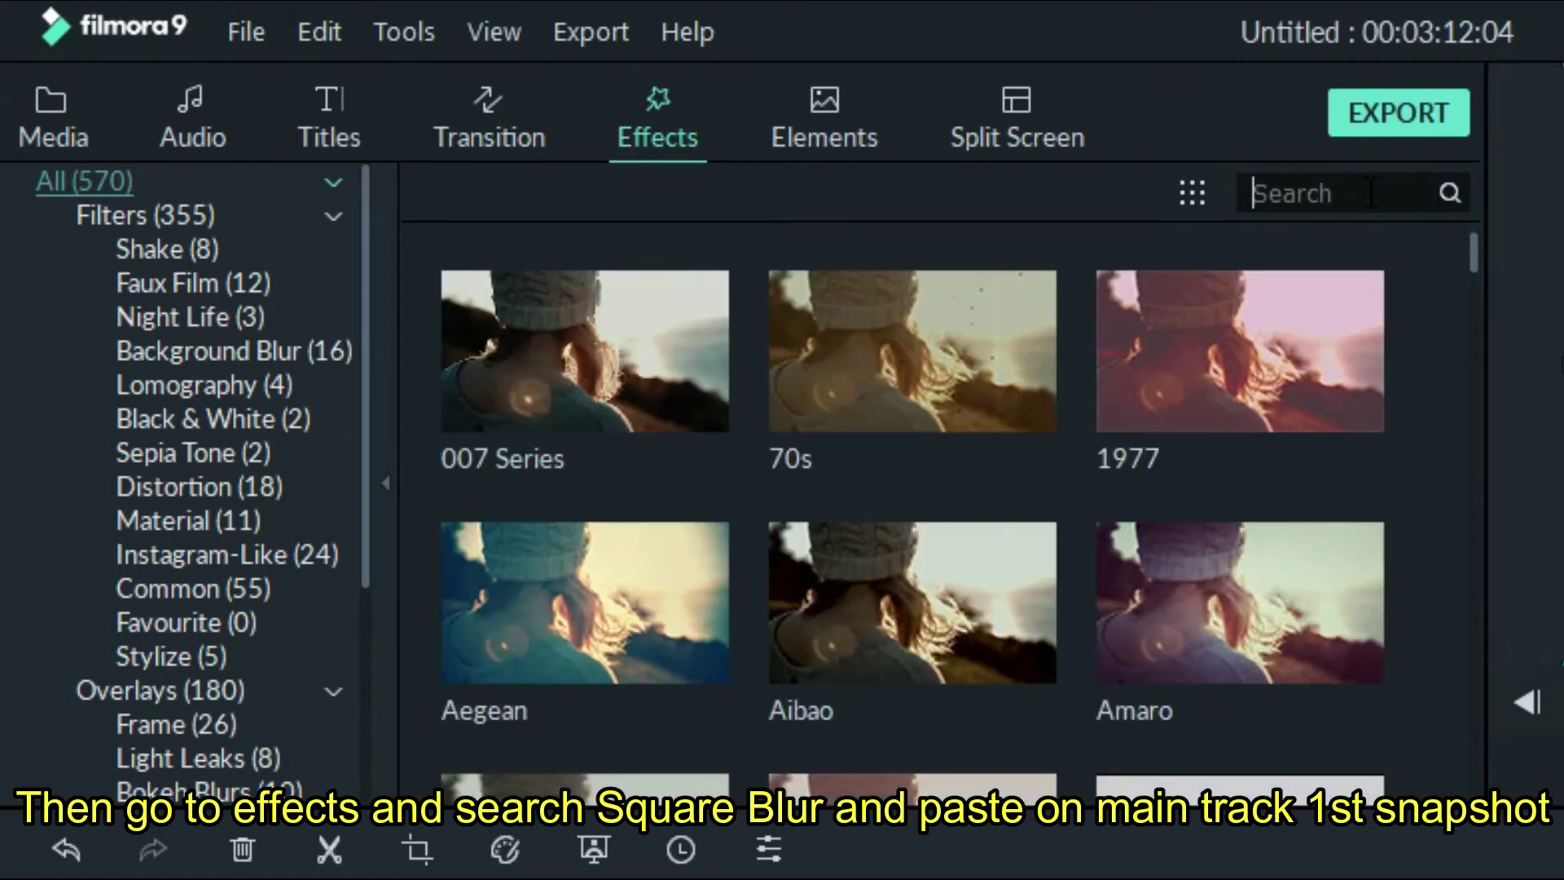
type("sq")
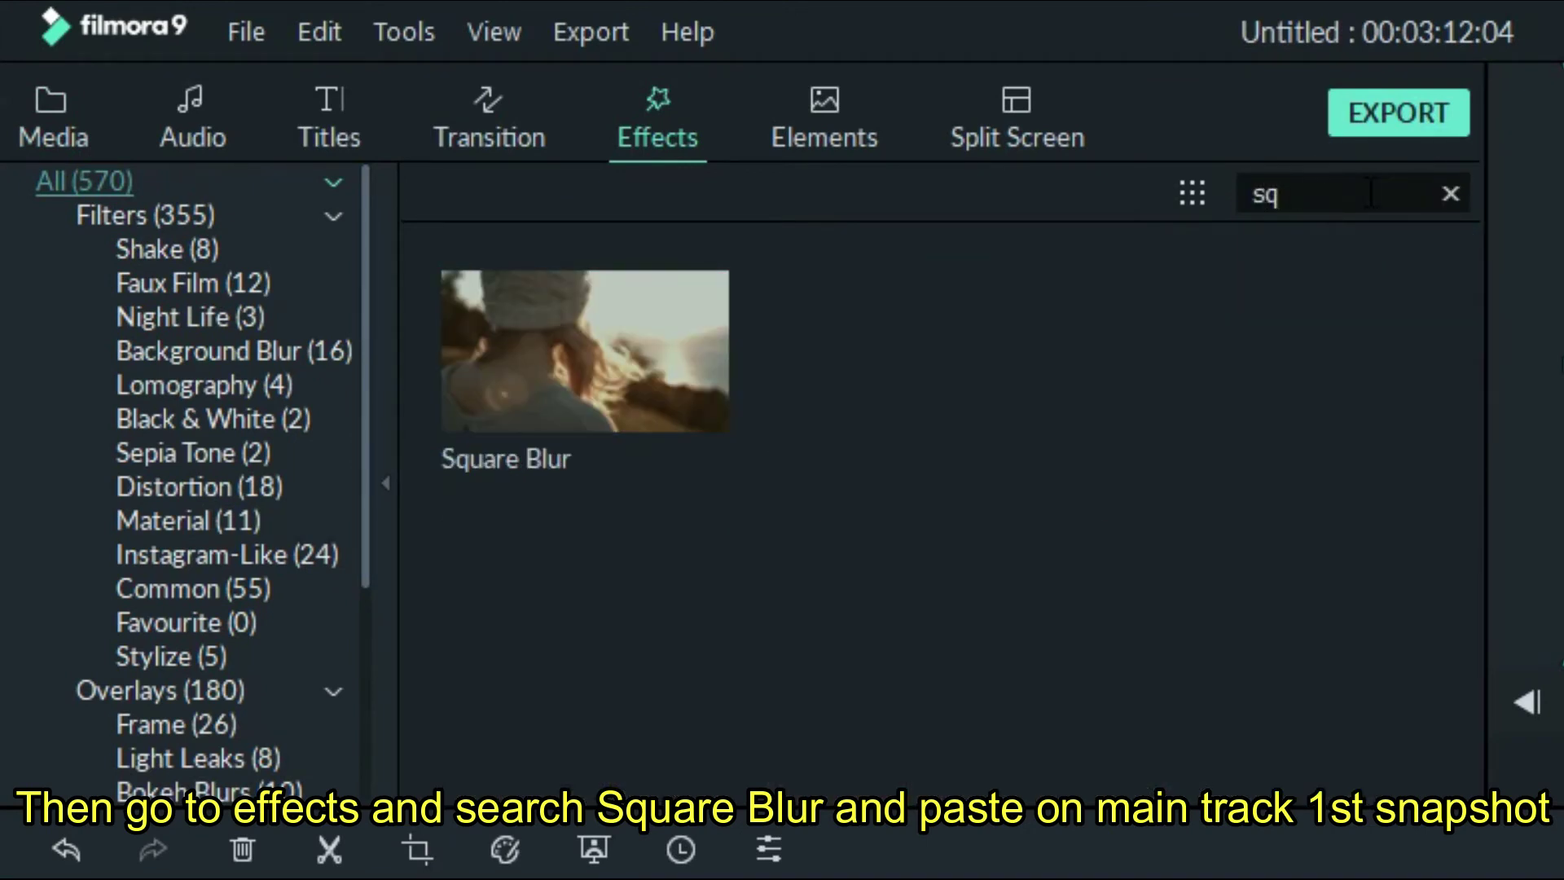
left_click_drag(685, 376, 290, 434)
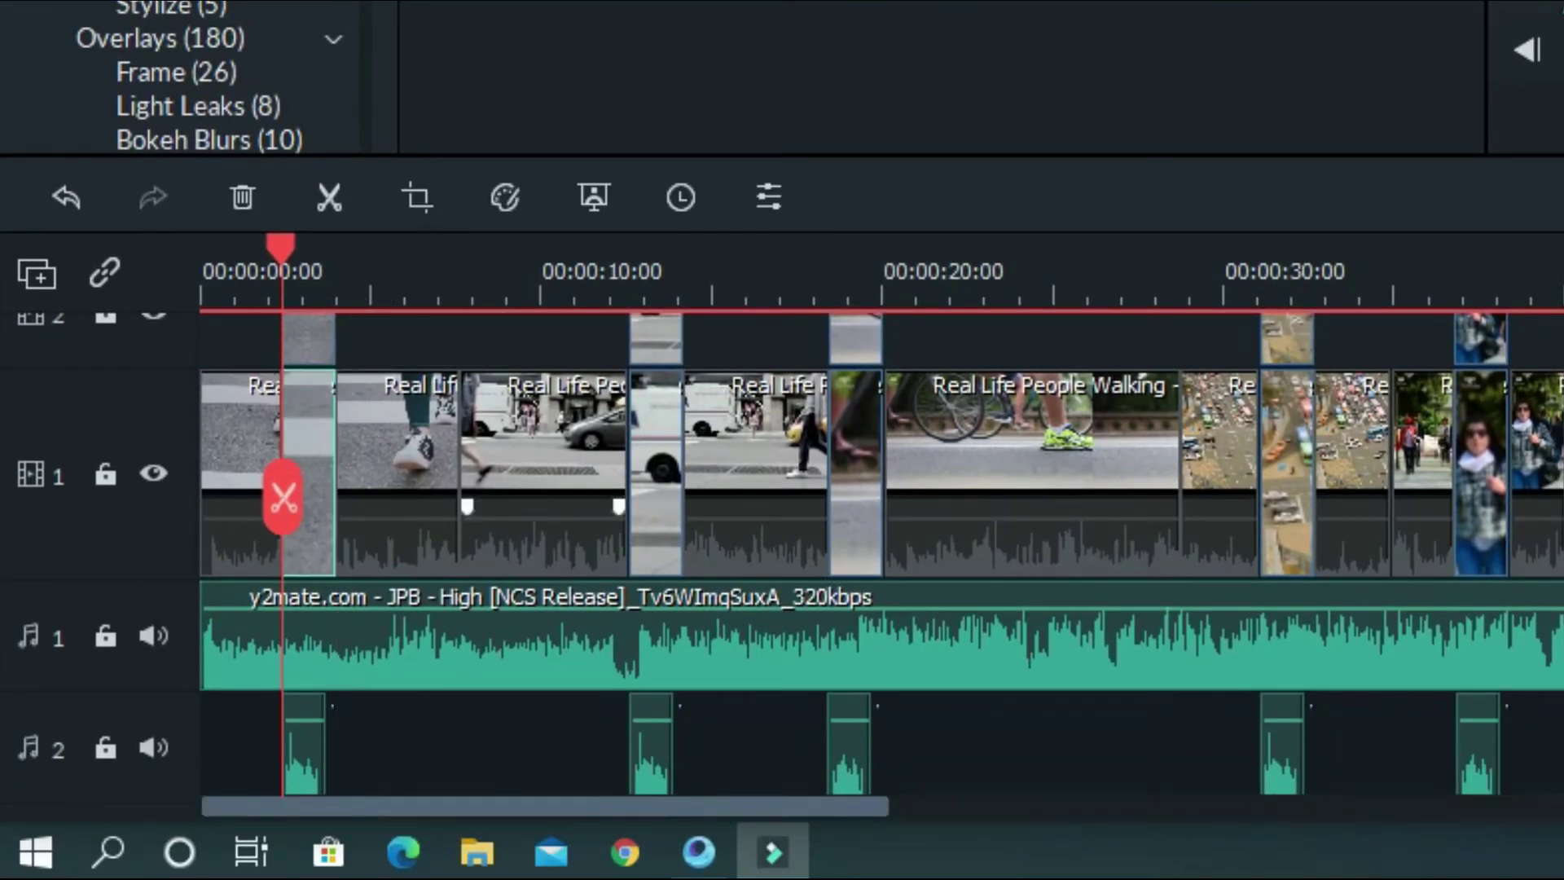
Copy the first track 1 snapshot's effect and paste it onto the second, third and fourth snapshots of that track.
right_click(311, 448)
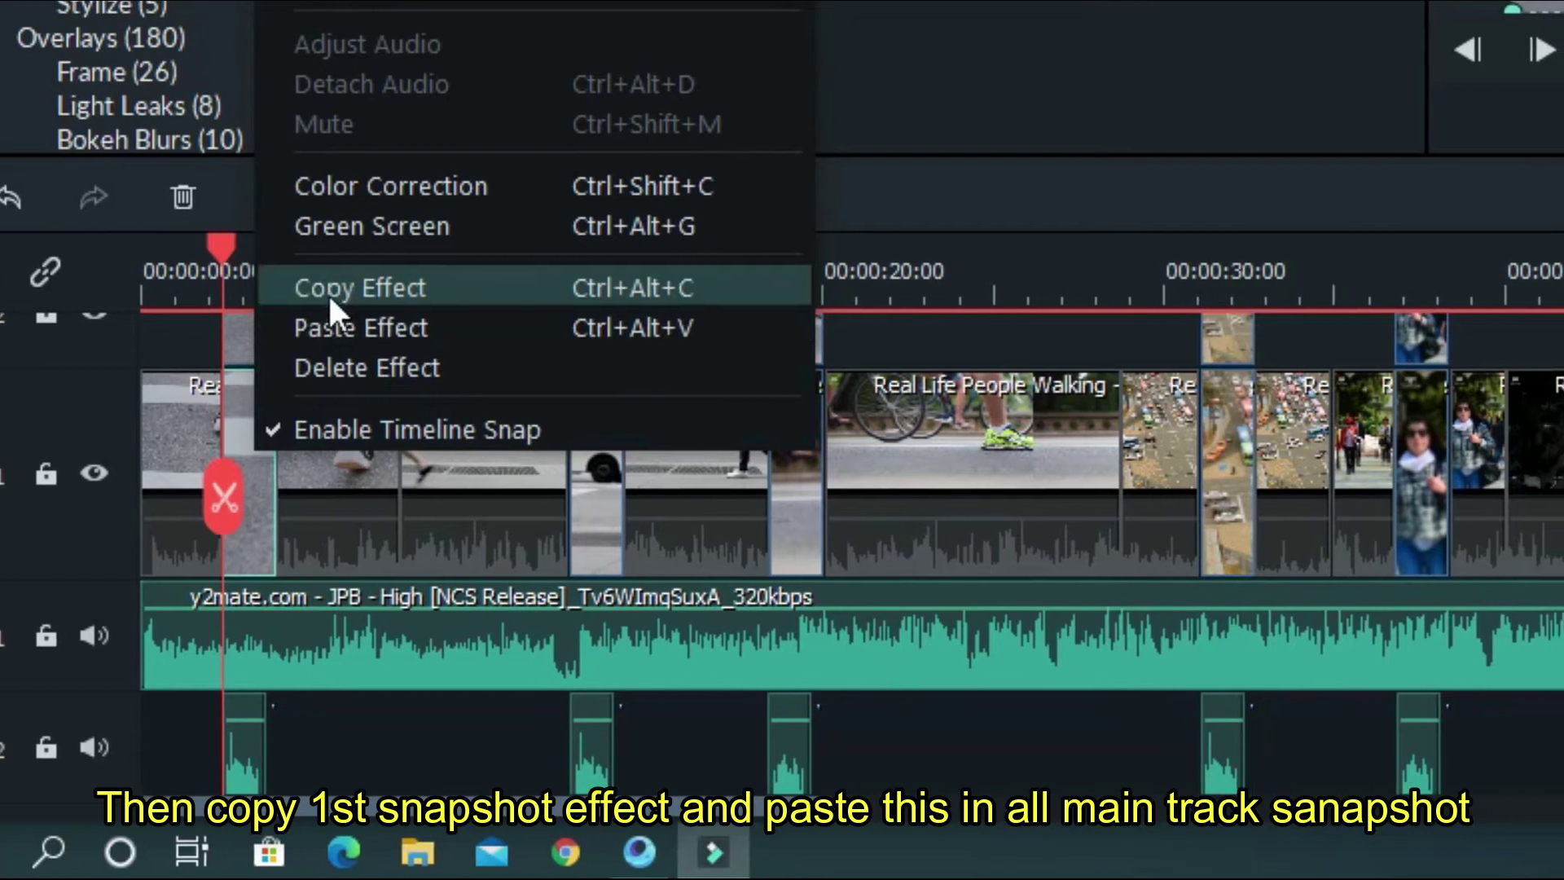
left_click(350, 288)
left_click(637, 426)
right_click(531, 426)
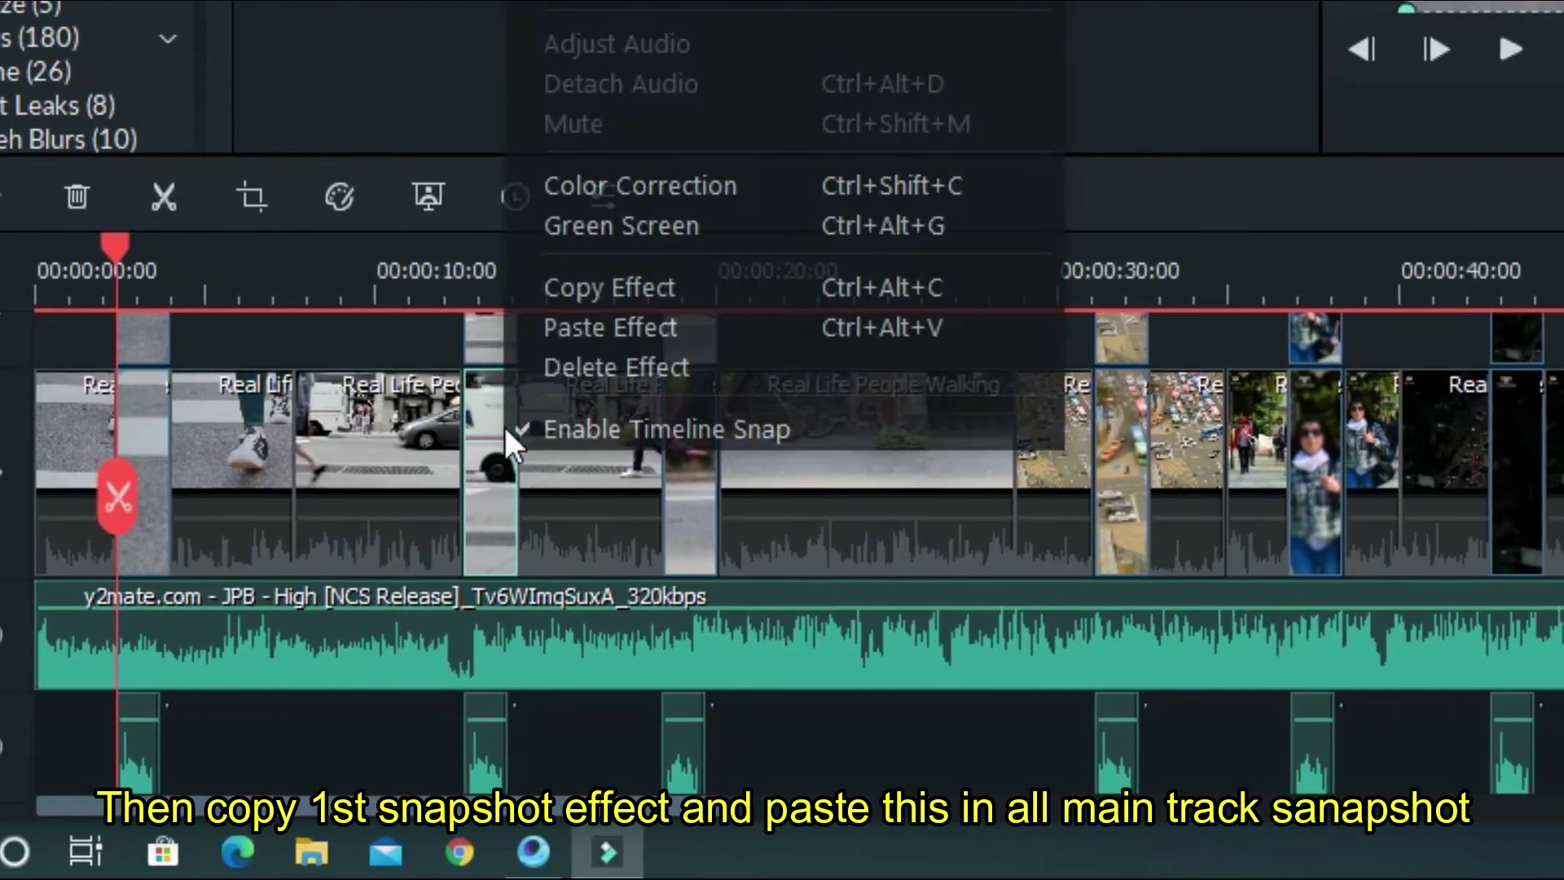
left_click(559, 326)
left_click(599, 432)
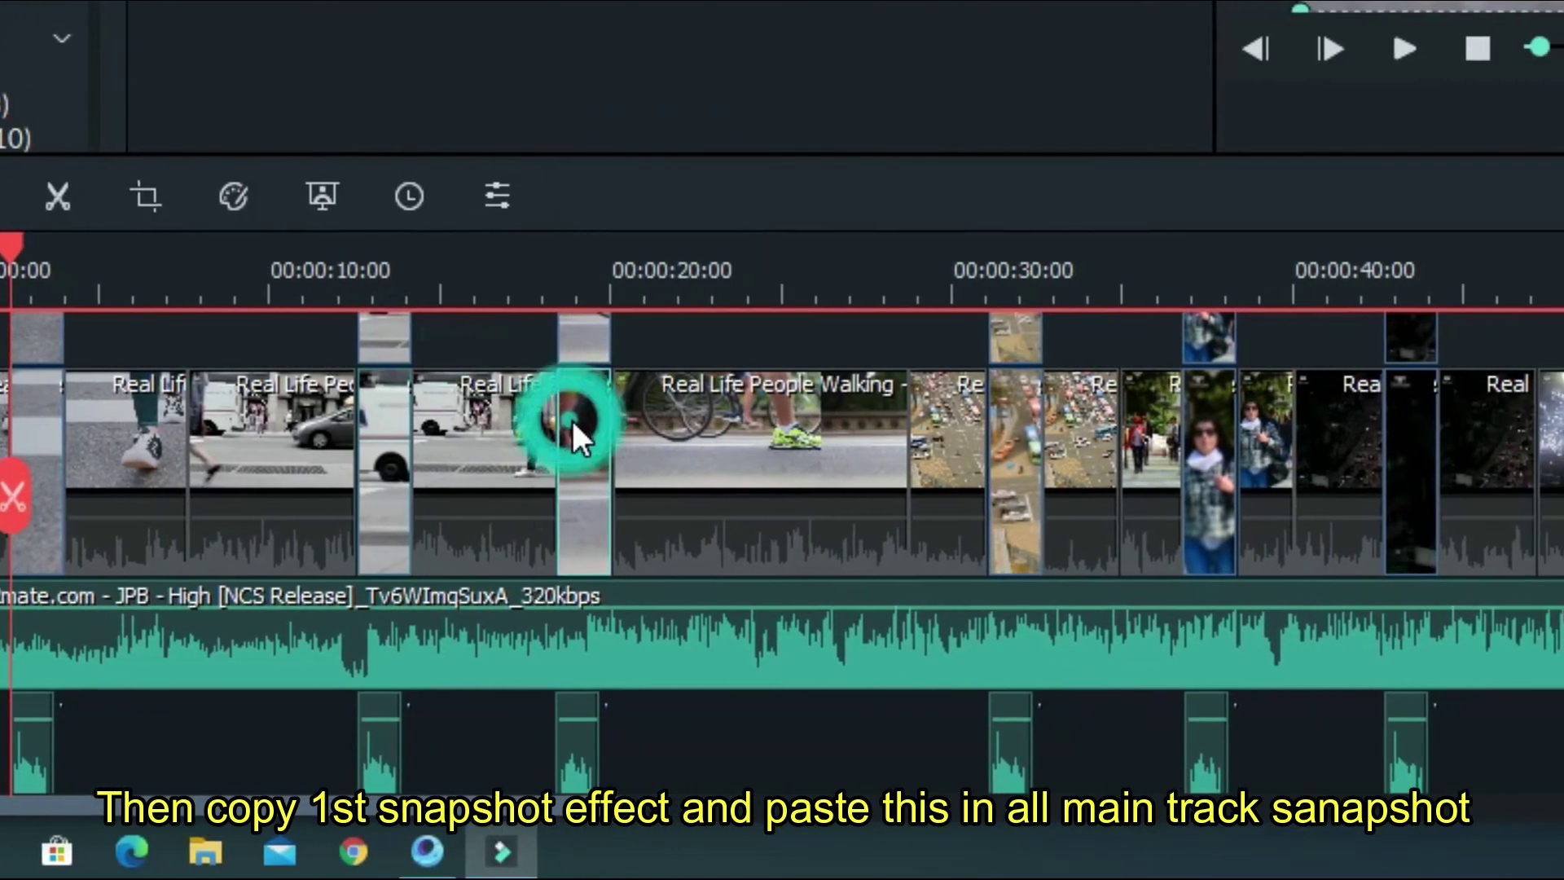
right_click(606, 432)
left_click(597, 325)
left_click(912, 416)
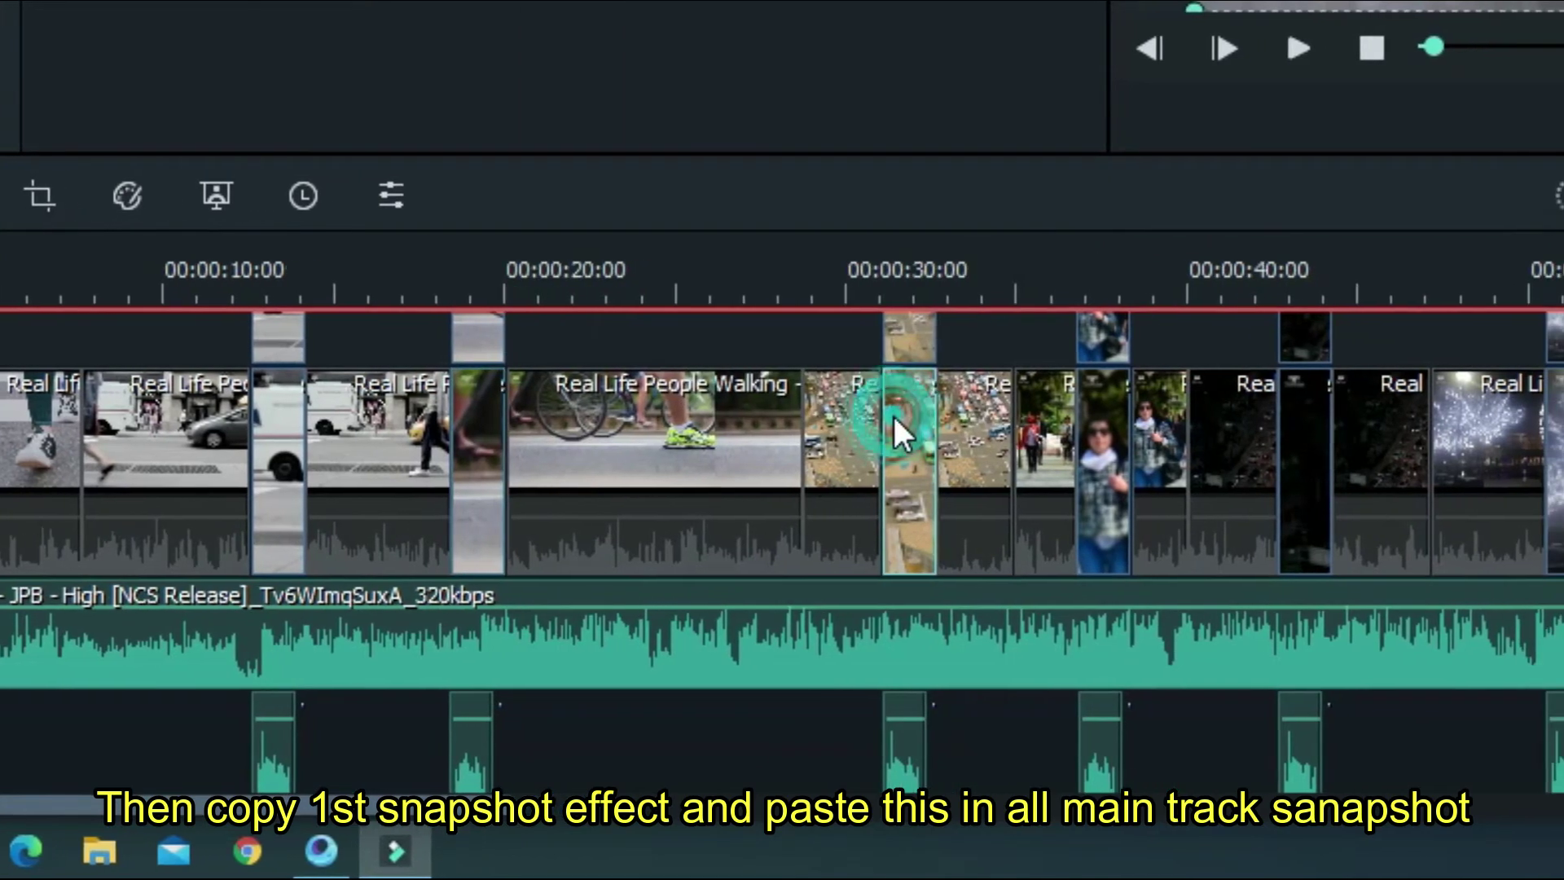
right_click(937, 420)
left_click(1020, 326)
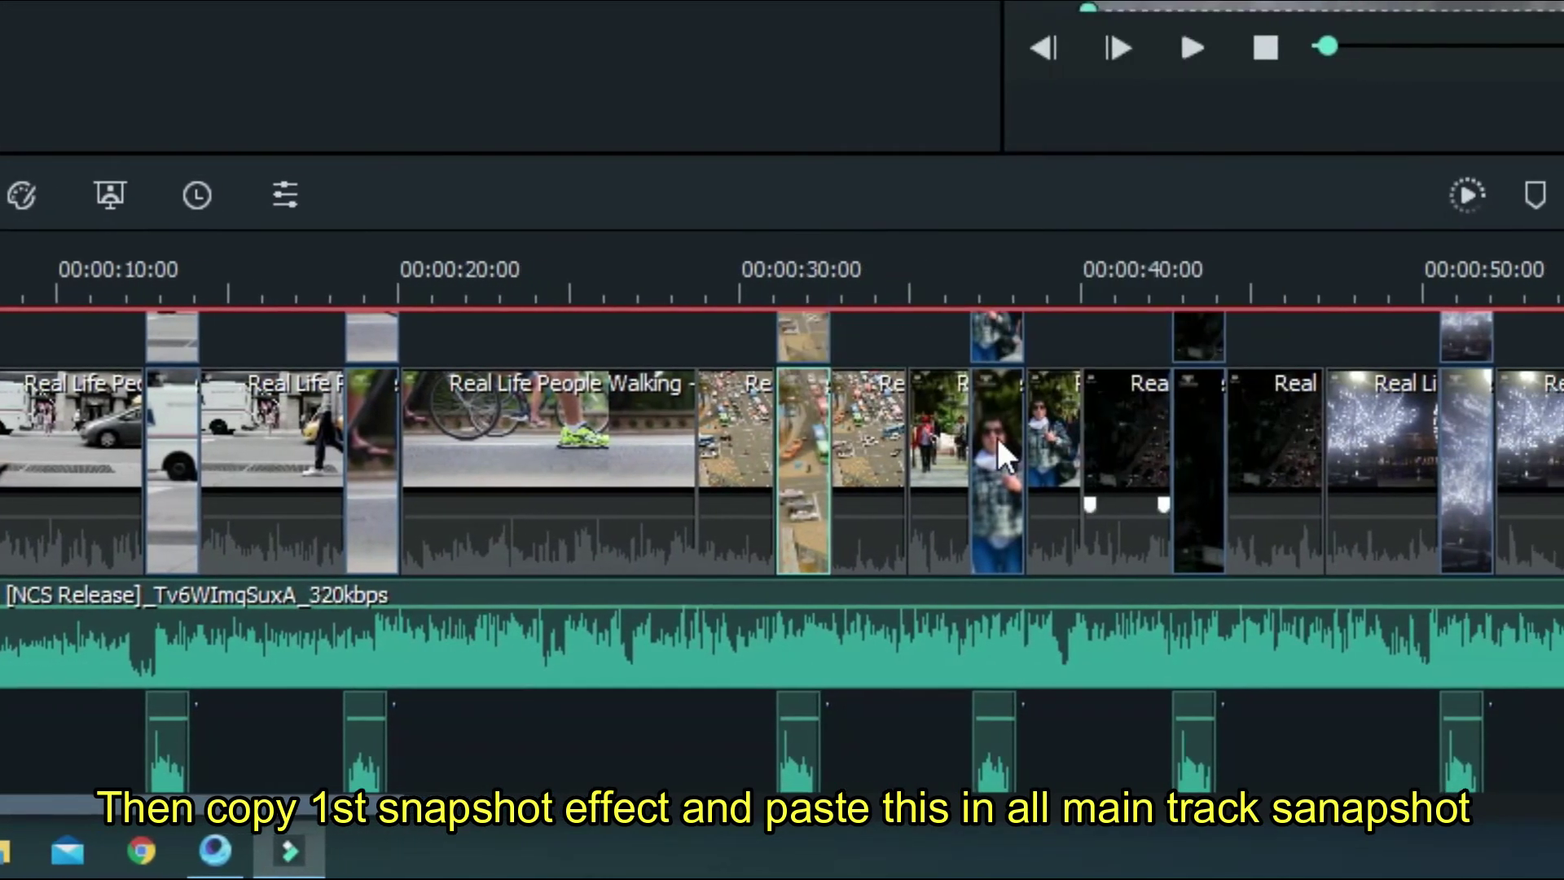
Paste the copied Square Blur effect onto the last four snapshots on video track 1.
left_click(1015, 436)
right_click(926, 433)
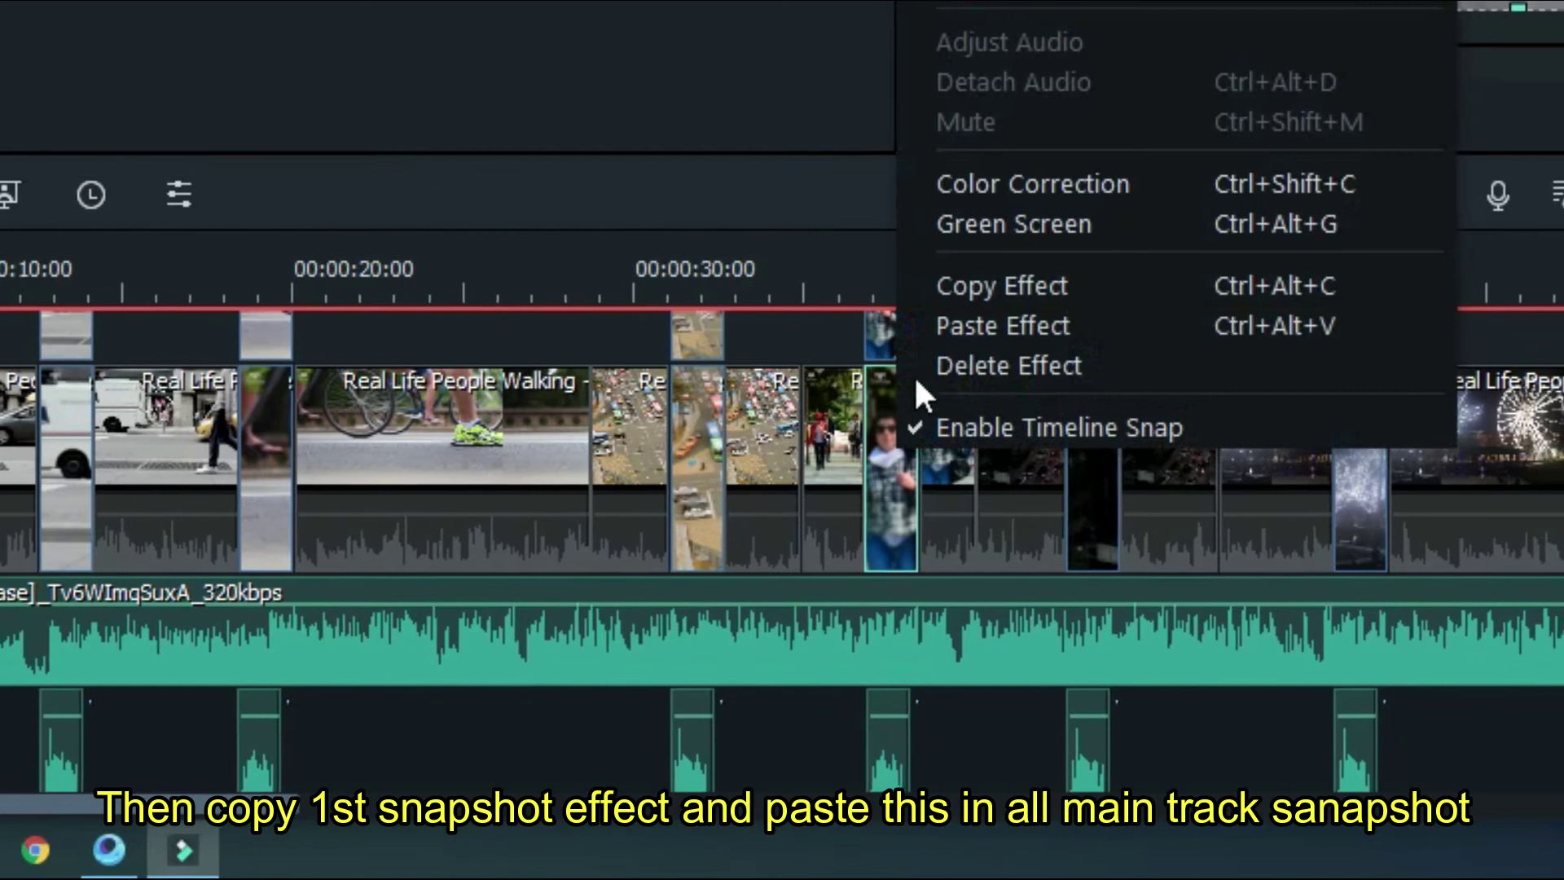
left_click(962, 326)
left_click(1122, 450)
right_click(1020, 450)
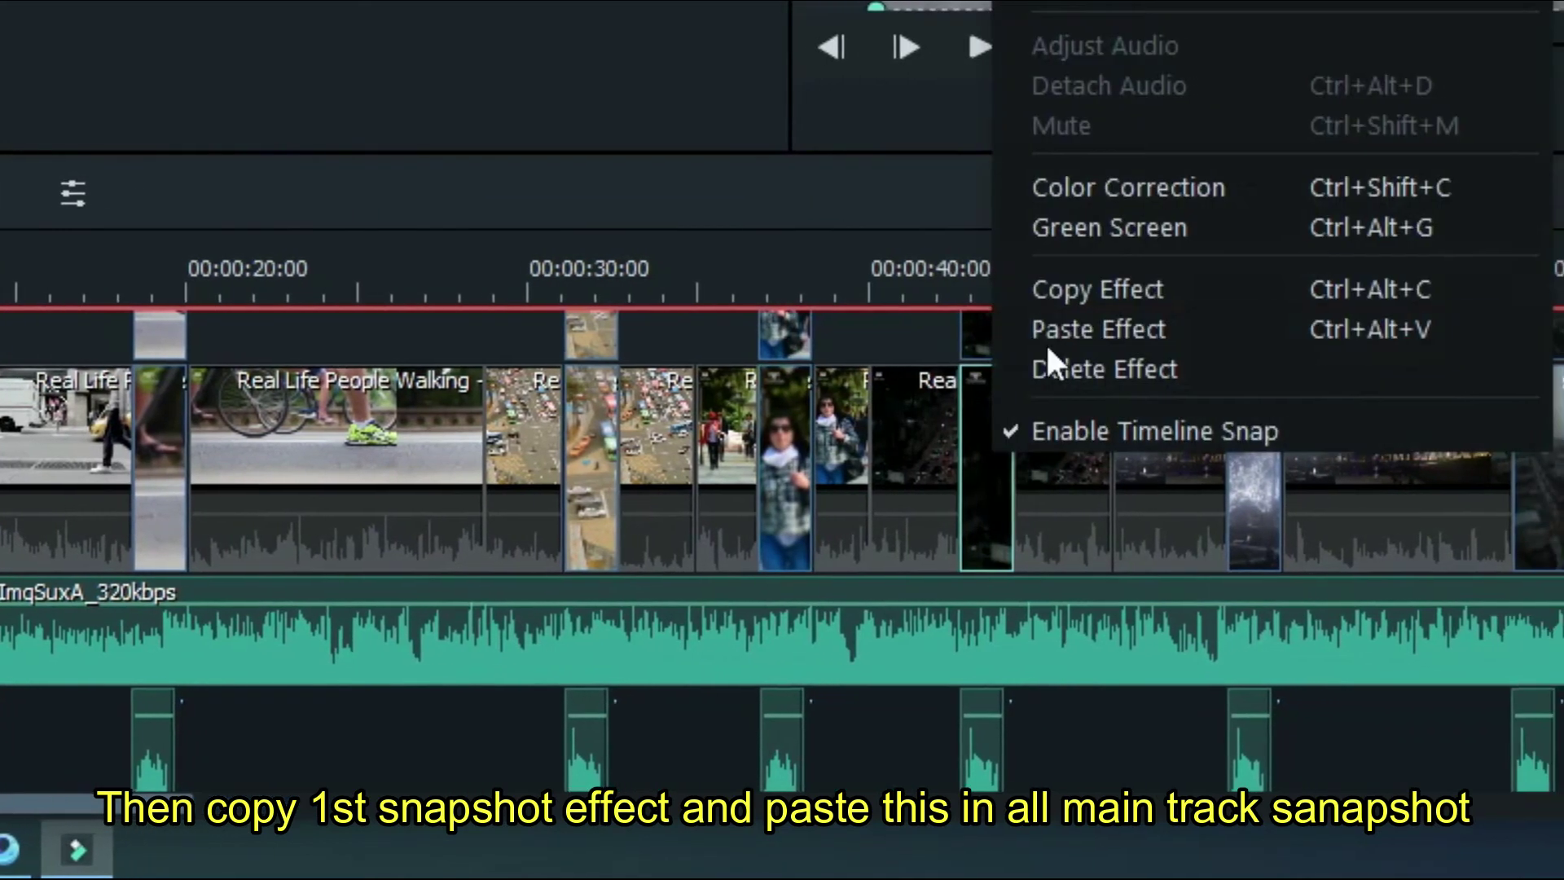
left_click(1047, 330)
left_click(1283, 449)
right_click(1183, 448)
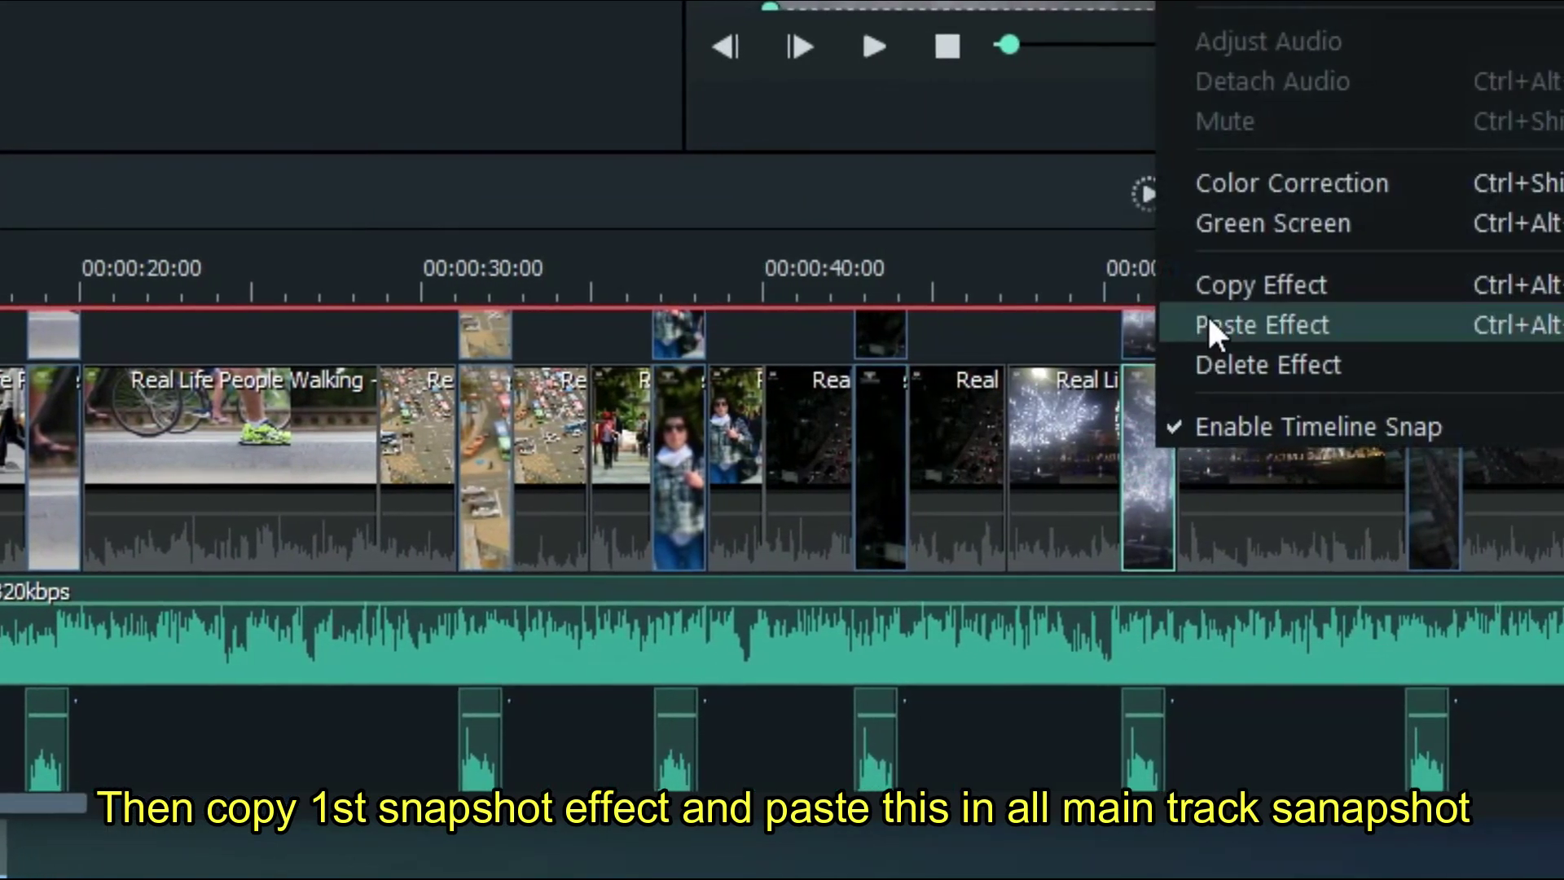
left_click(1238, 324)
left_click(1458, 431)
right_click(1462, 444)
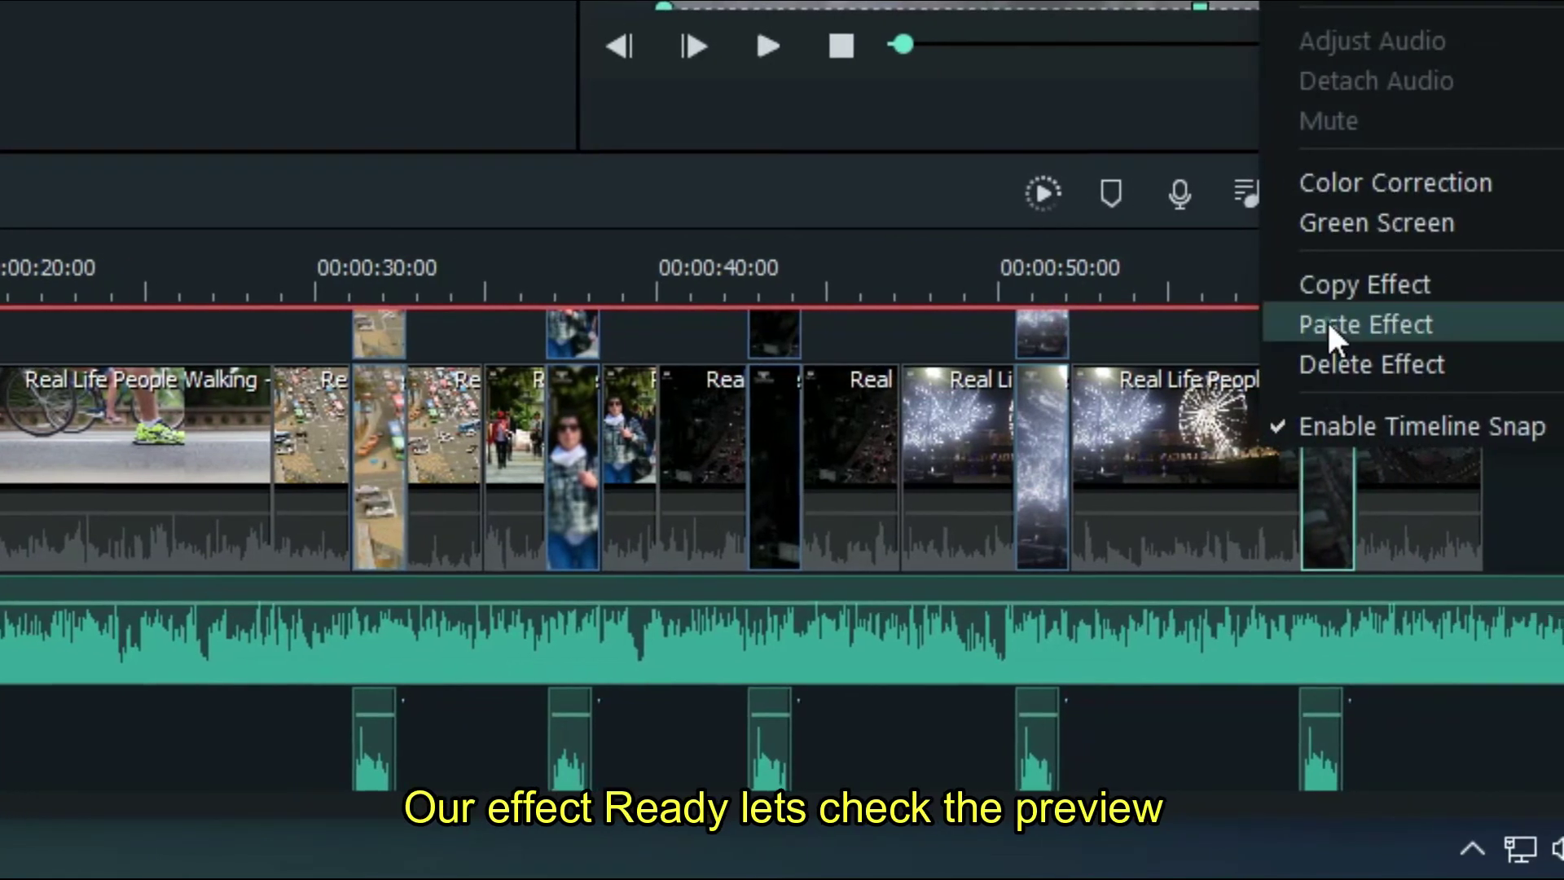
left_click(1336, 324)
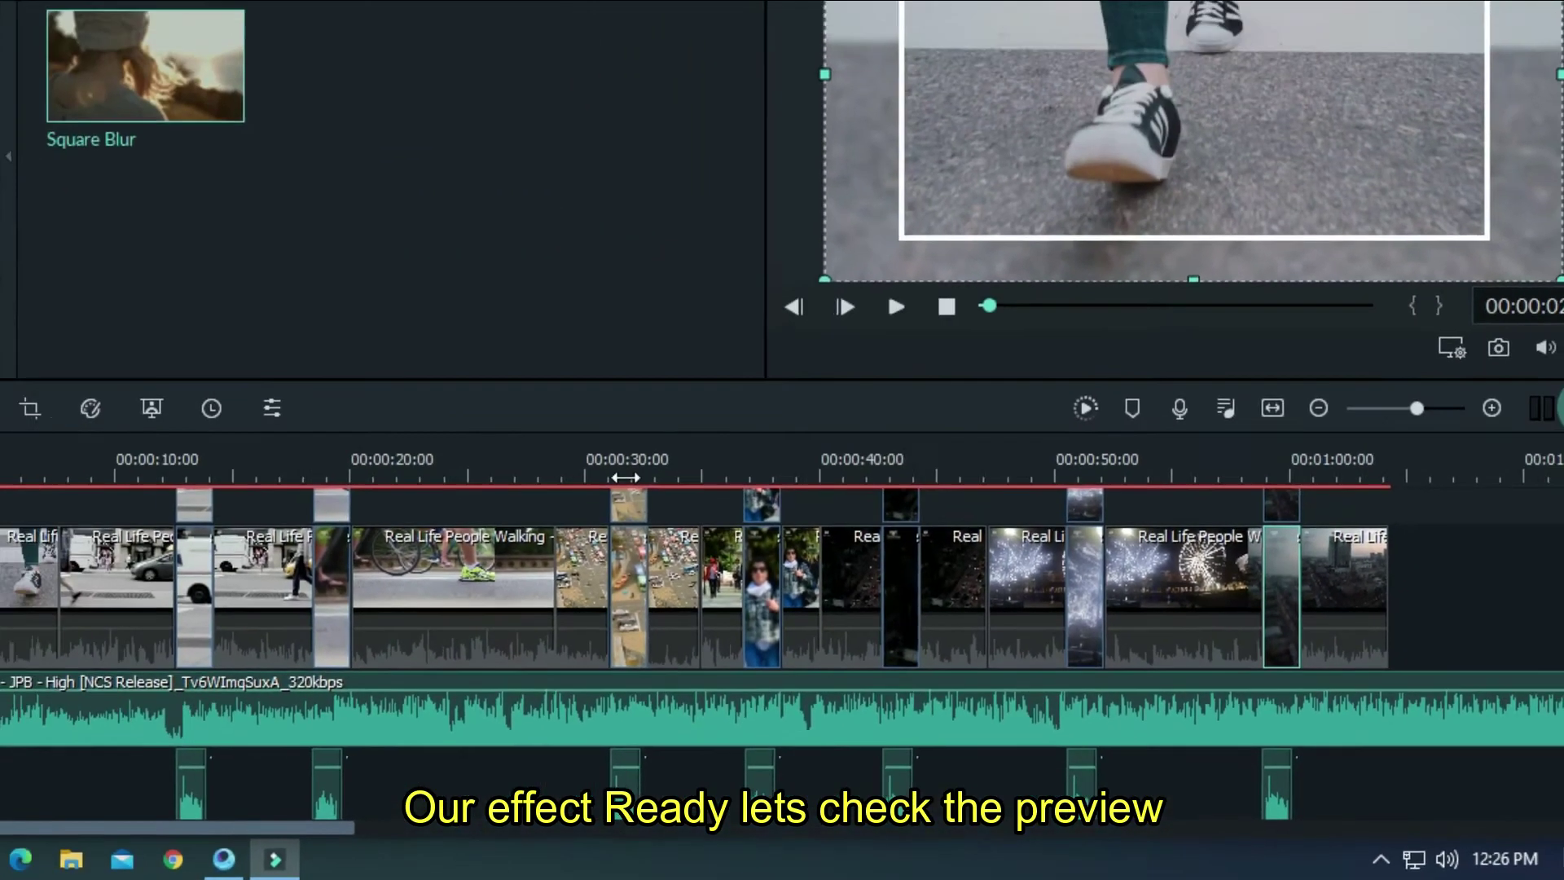
Preview the photo capture effect by playing the timeline from about the 30-second mark.
left_click(625, 478)
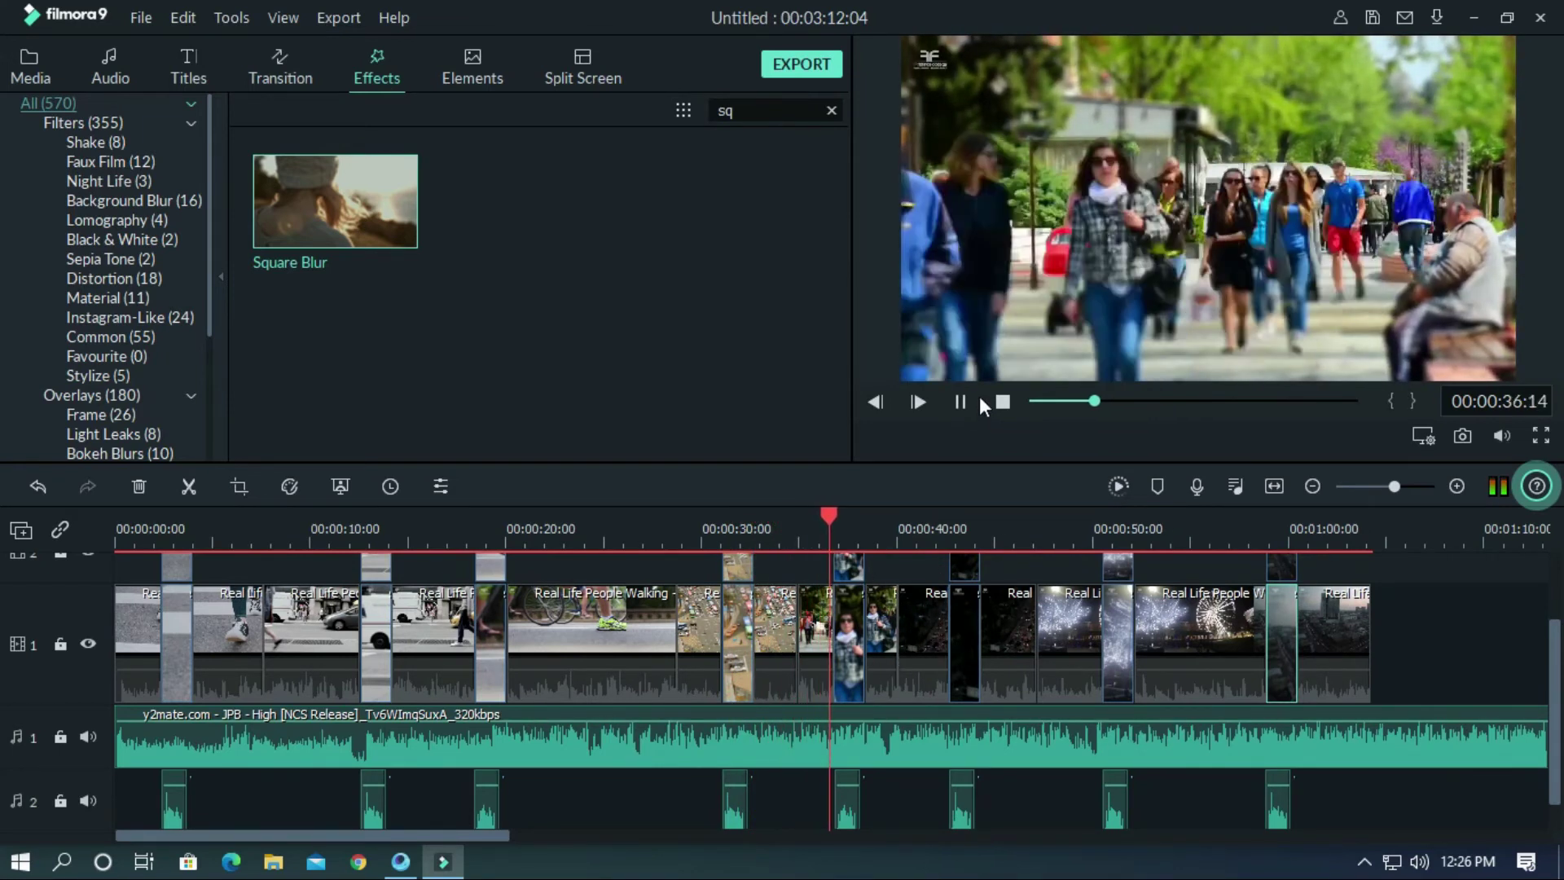
left_click(958, 401)
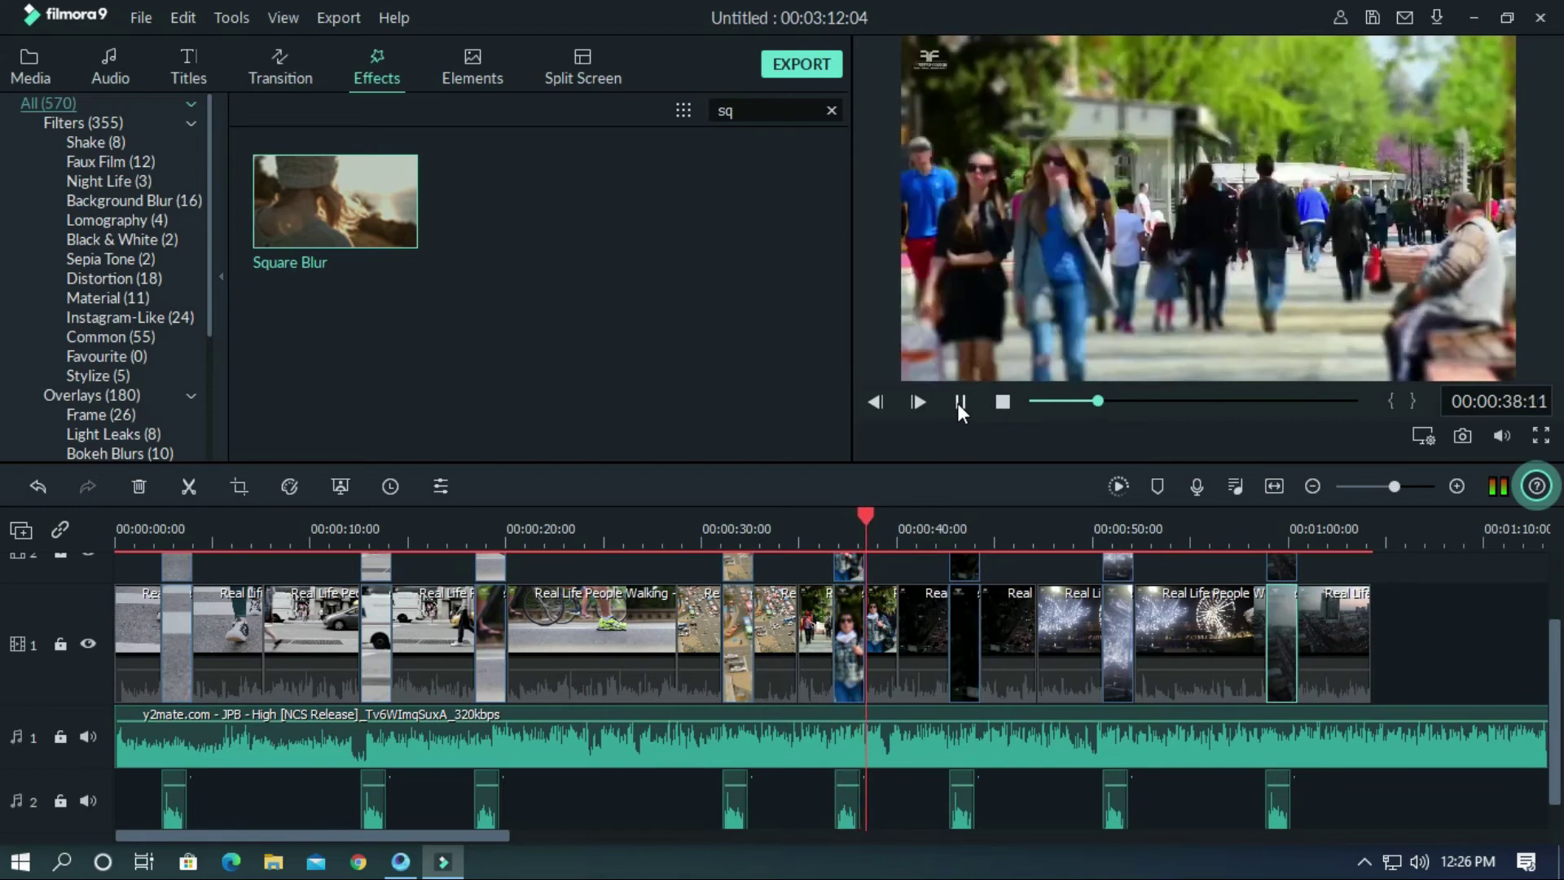